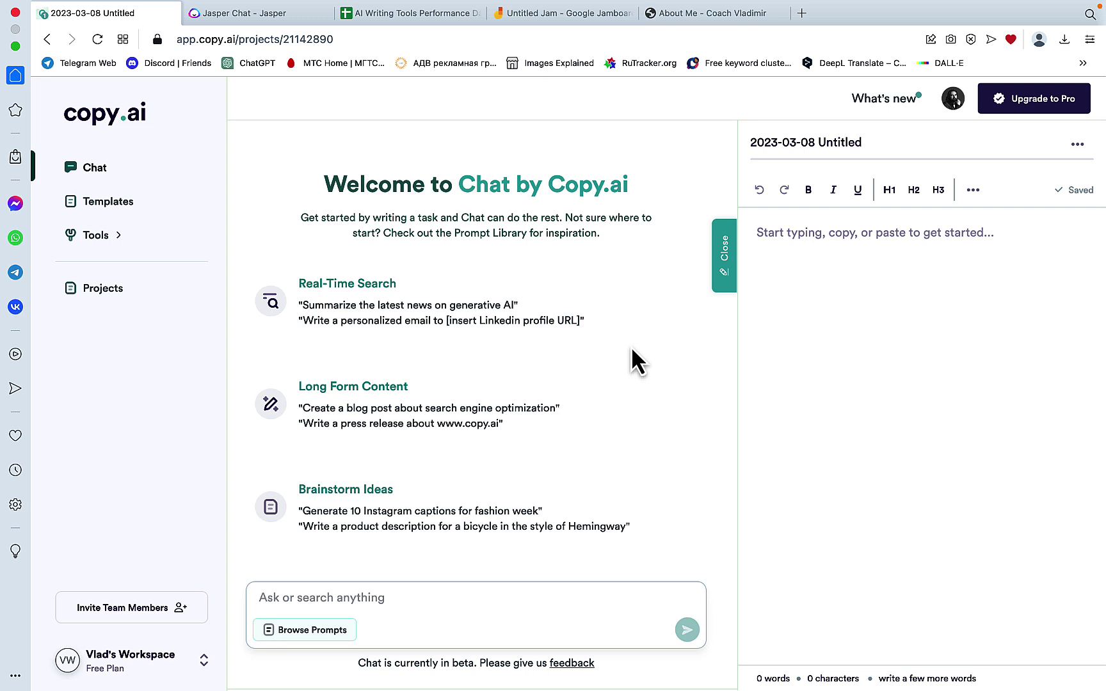
- Load the Content/SEO FAQ Generator prompt and send it for 5 FAQs on 'Can dogs eat bananas'
click(312, 630)
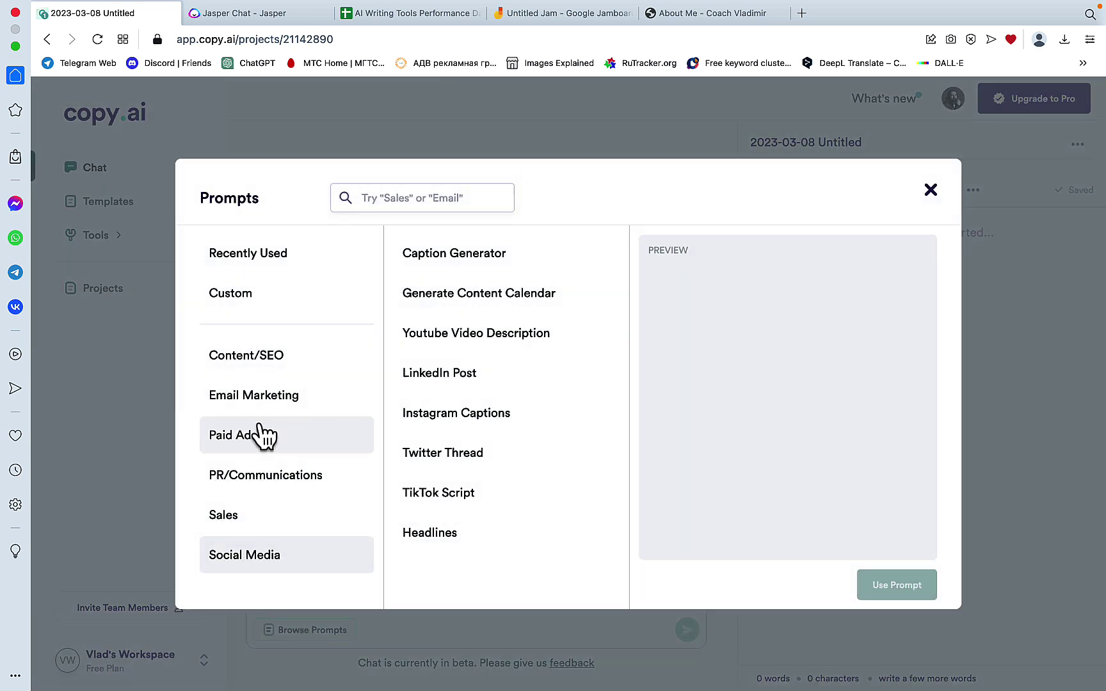
click(253, 397)
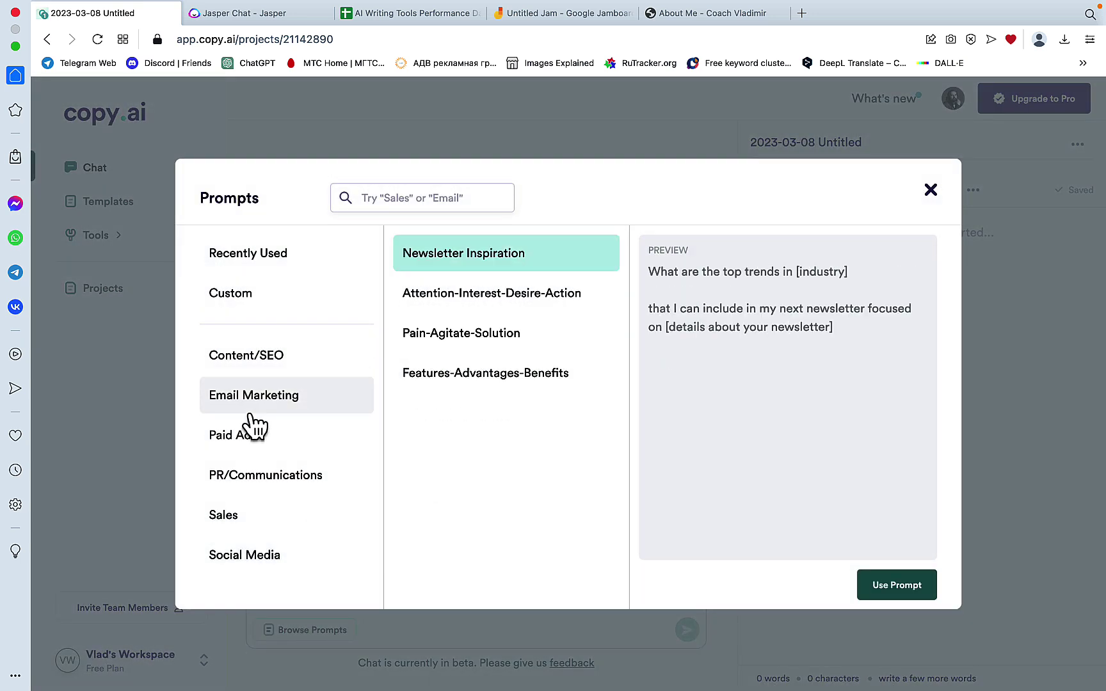
click(255, 295)
click(259, 356)
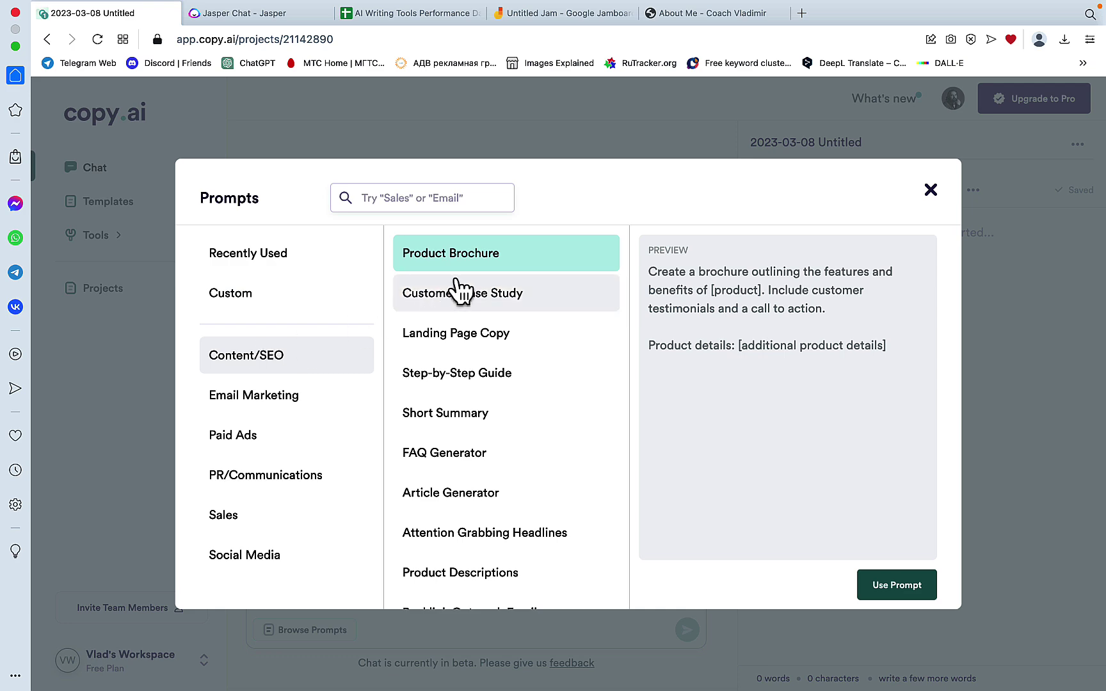
click(459, 472)
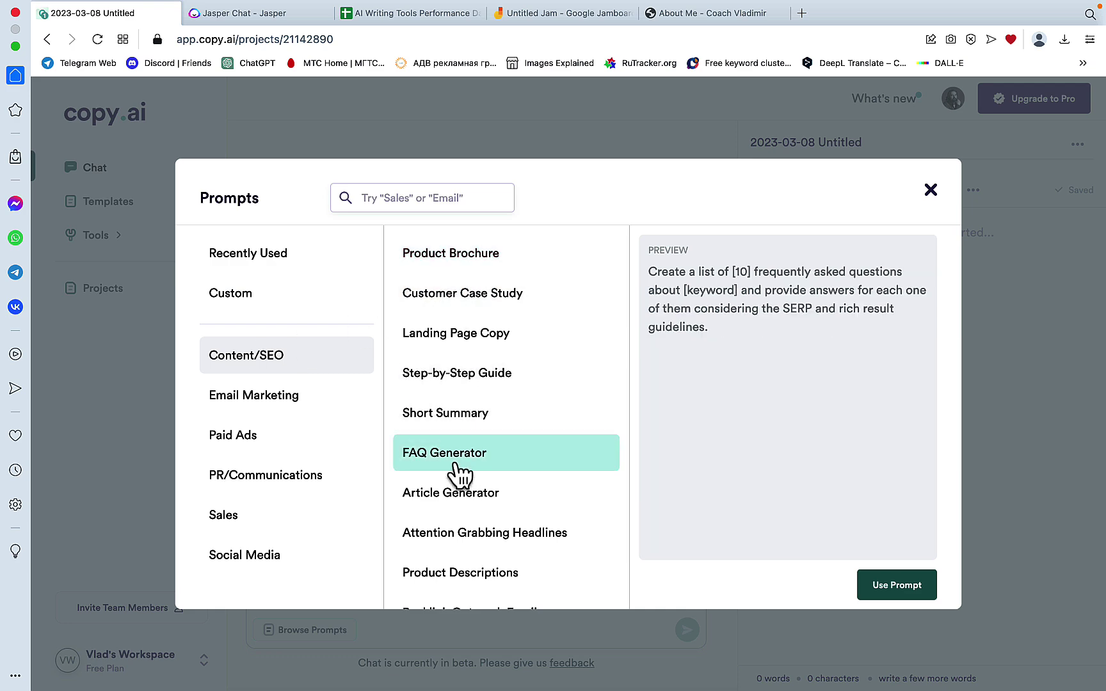
click(895, 593)
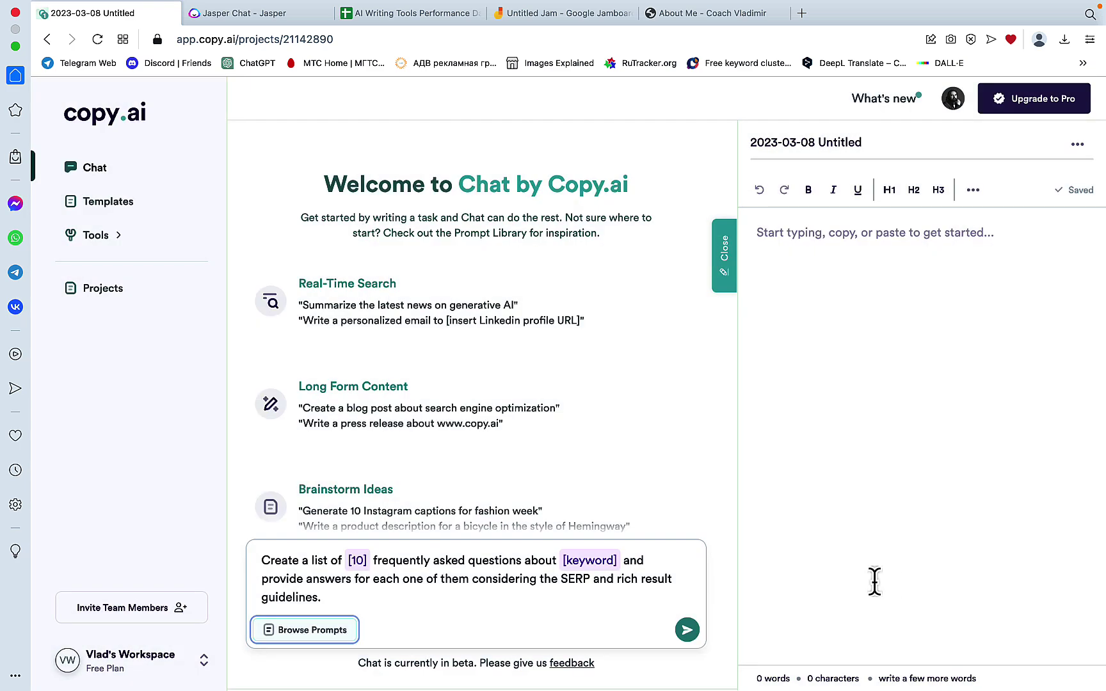
click(359, 559)
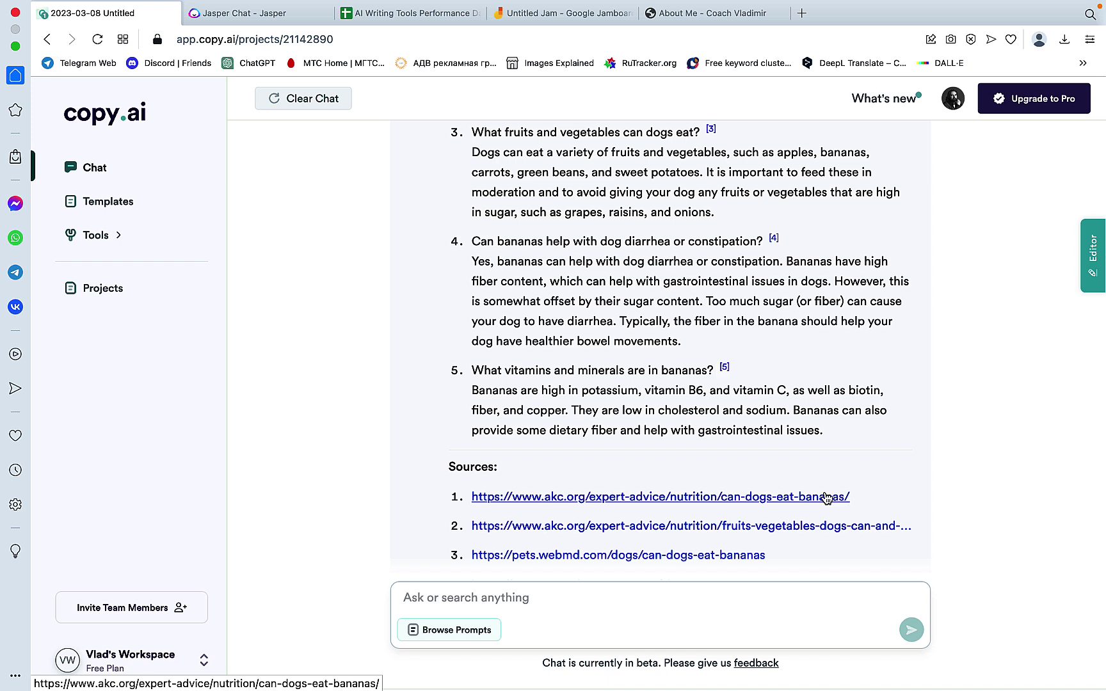
scroll(793, 447, up, 8)
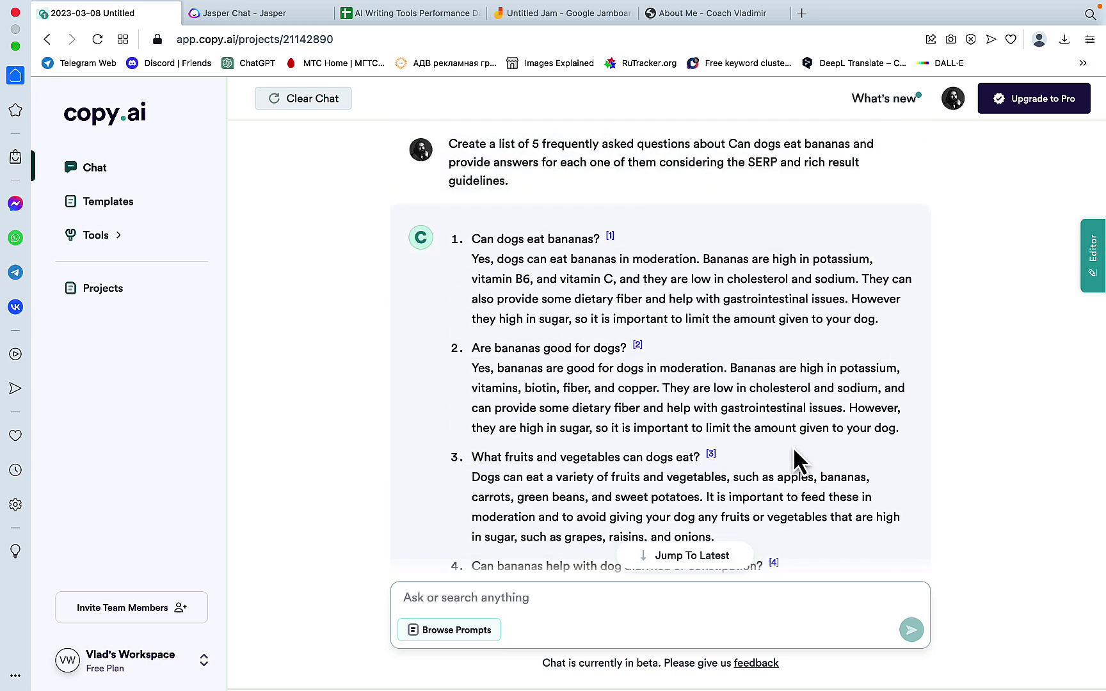
- Clear the chat and send the 'Summarize the latest news on generative AI' example
click(307, 106)
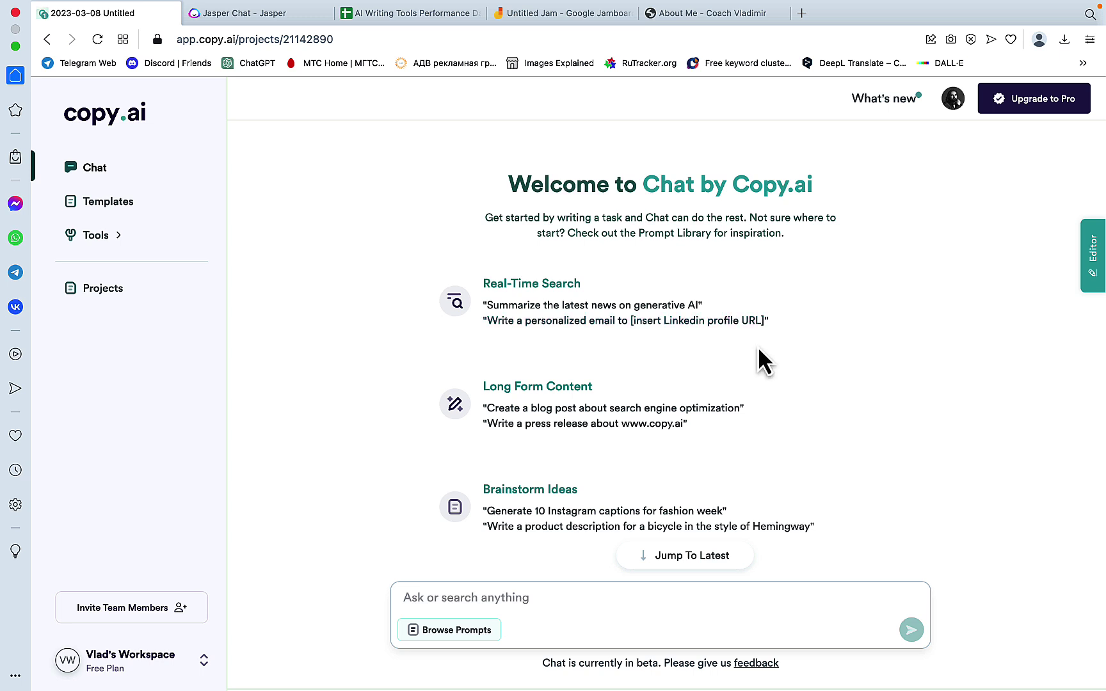
click(535, 308)
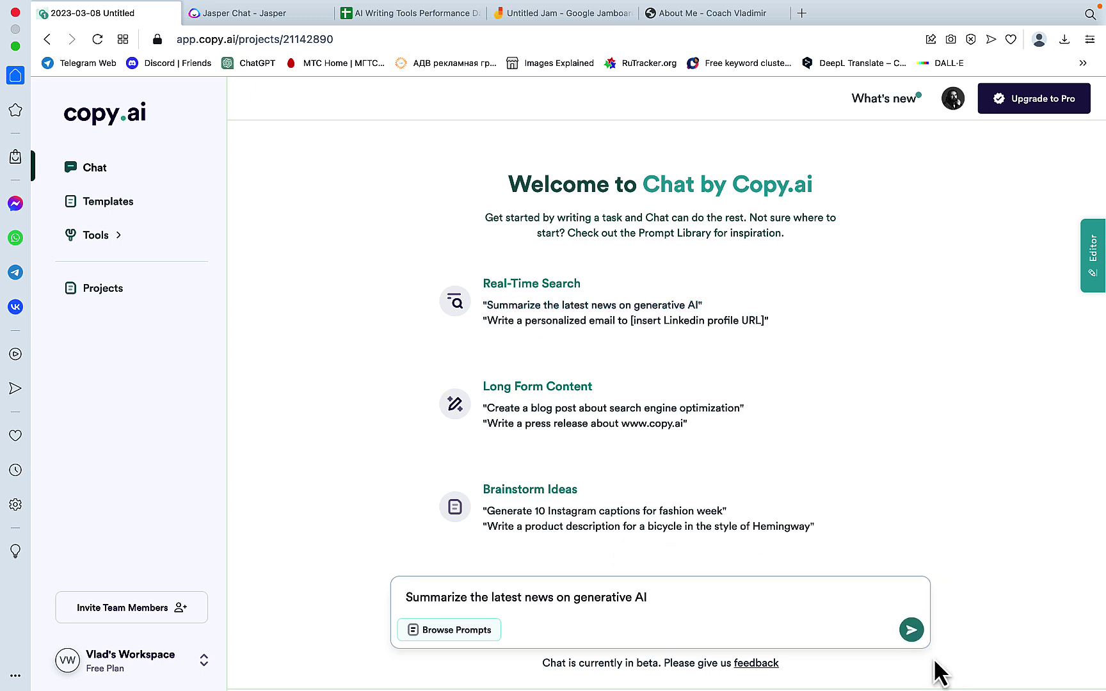
click(912, 630)
- Copy the sent news question and get Jasper Chat's message box ready for it
drag(722, 150, 446, 154)
key(super+c)
click(294, 14)
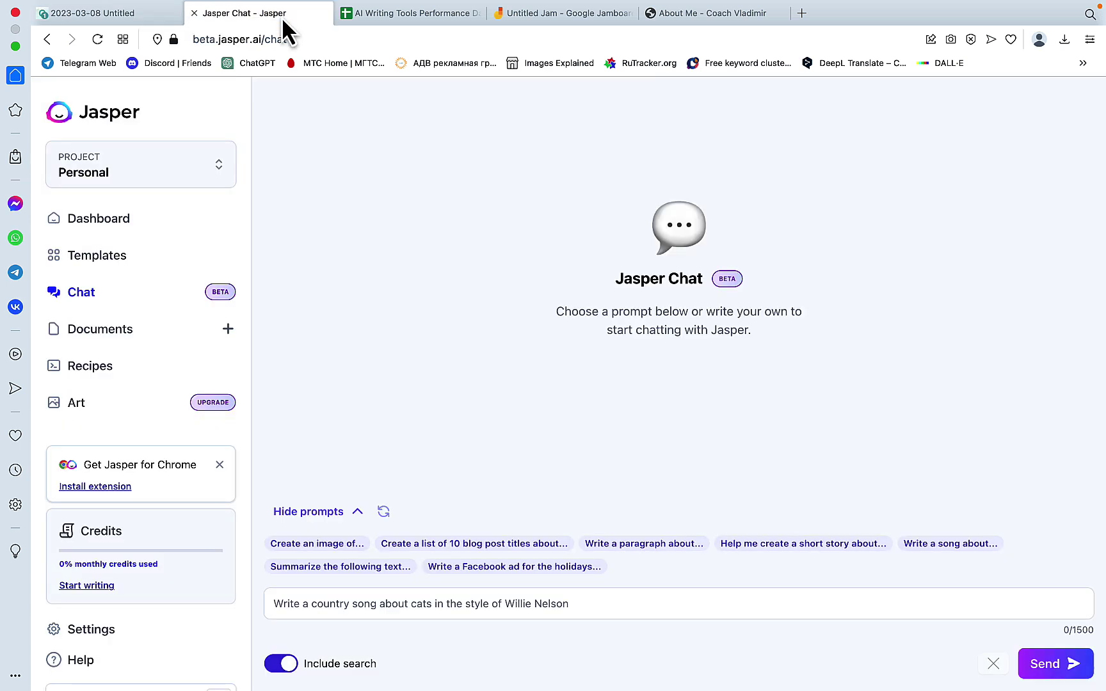
click(348, 607)
key(super+v)
key(ctrl+Tab)
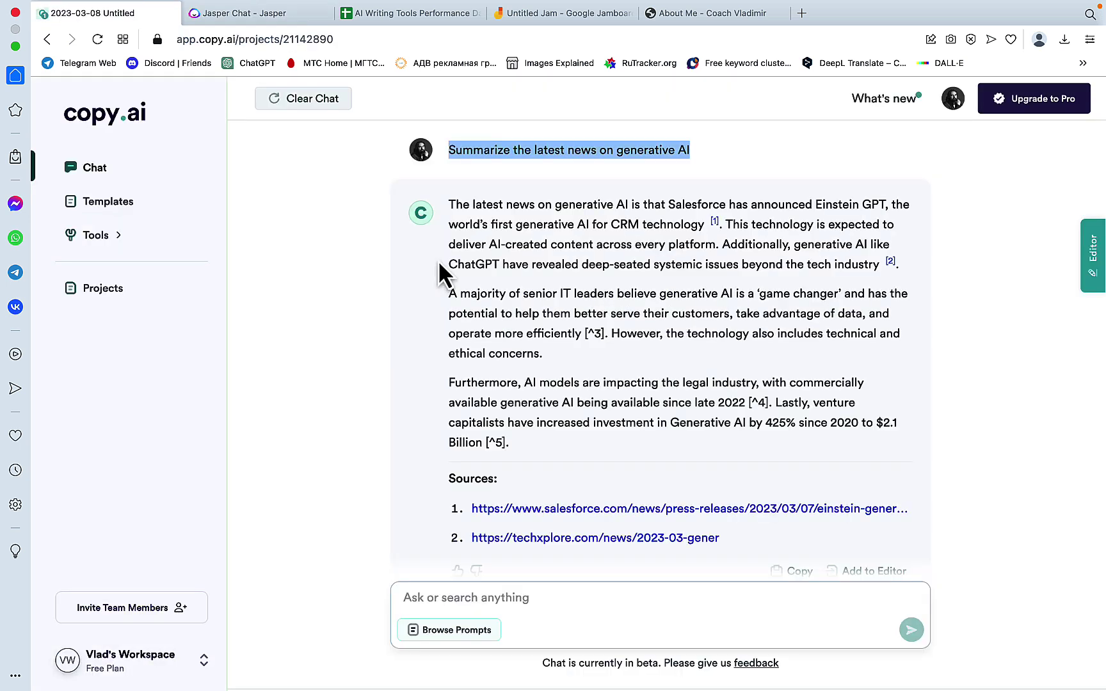
click(628, 351)
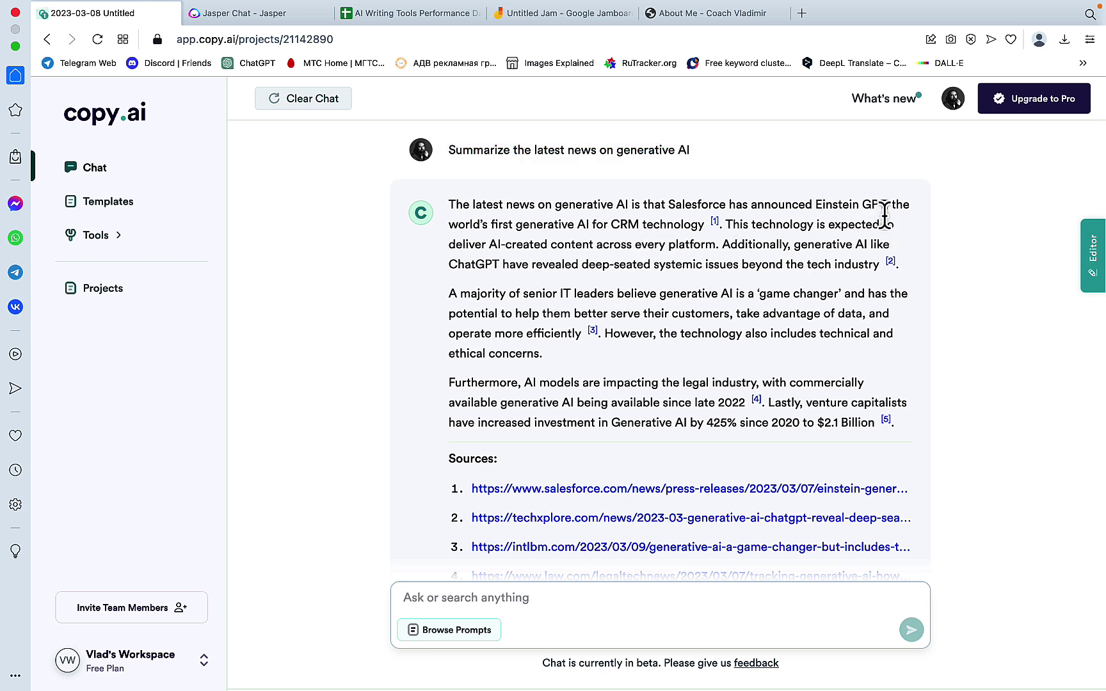
scroll(771, 339, down, 1)
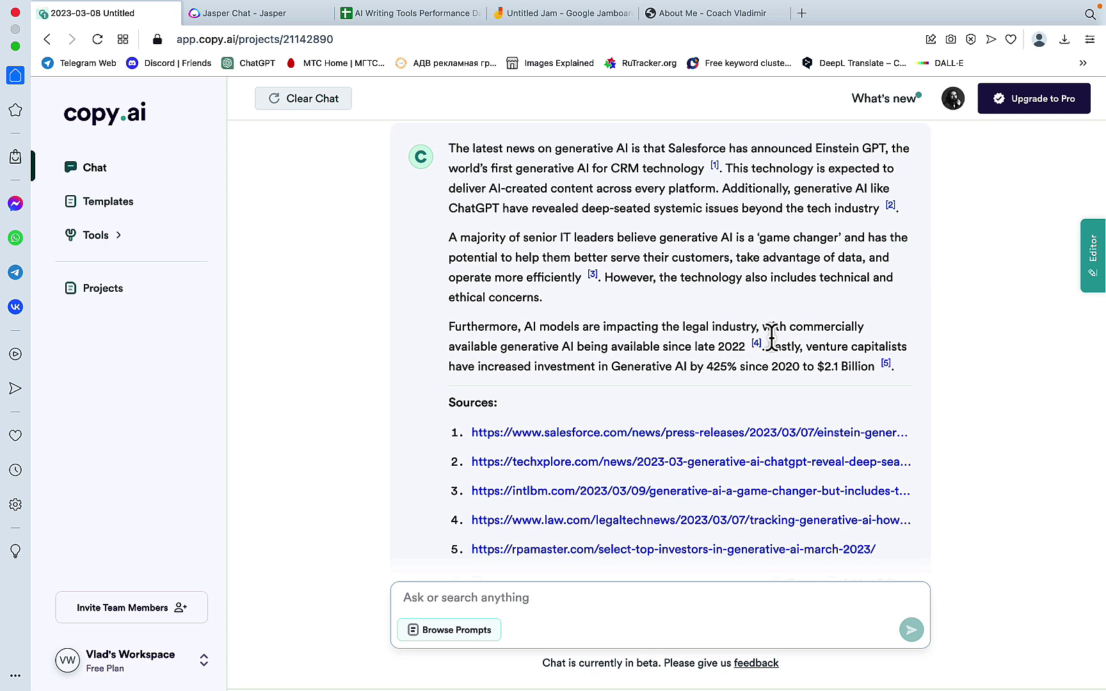
scroll(767, 396, up, 3)
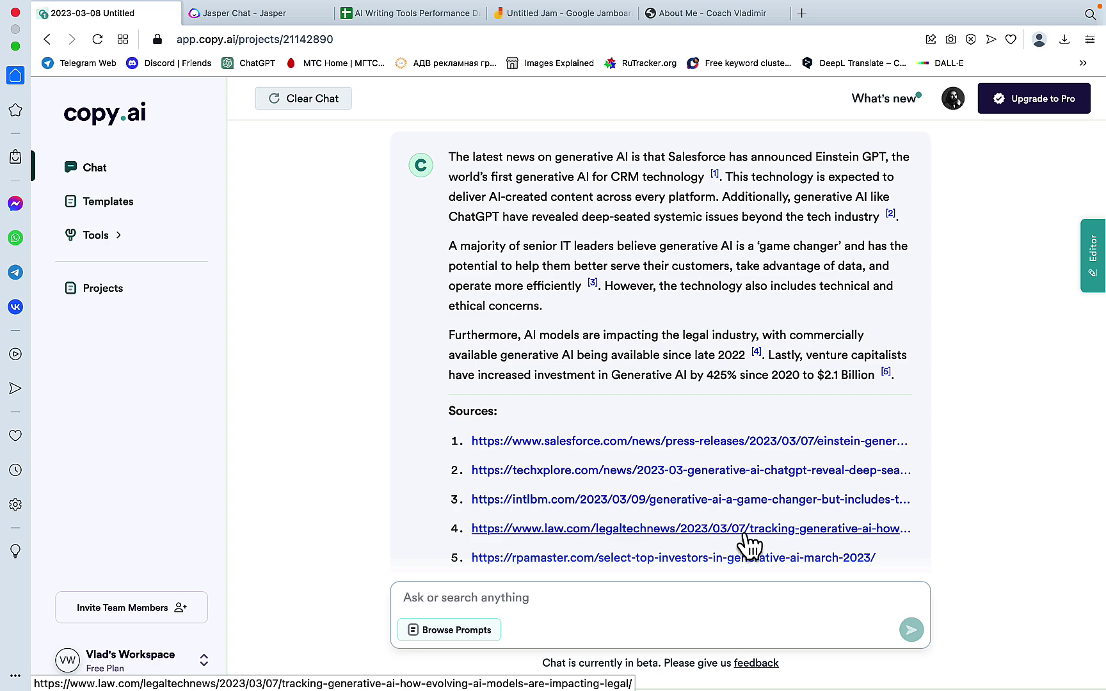
- Review Jasper's two-paragraph generative AI news summary with its McKinsey, TechCrunch and Forbes sources
click(237, 13)
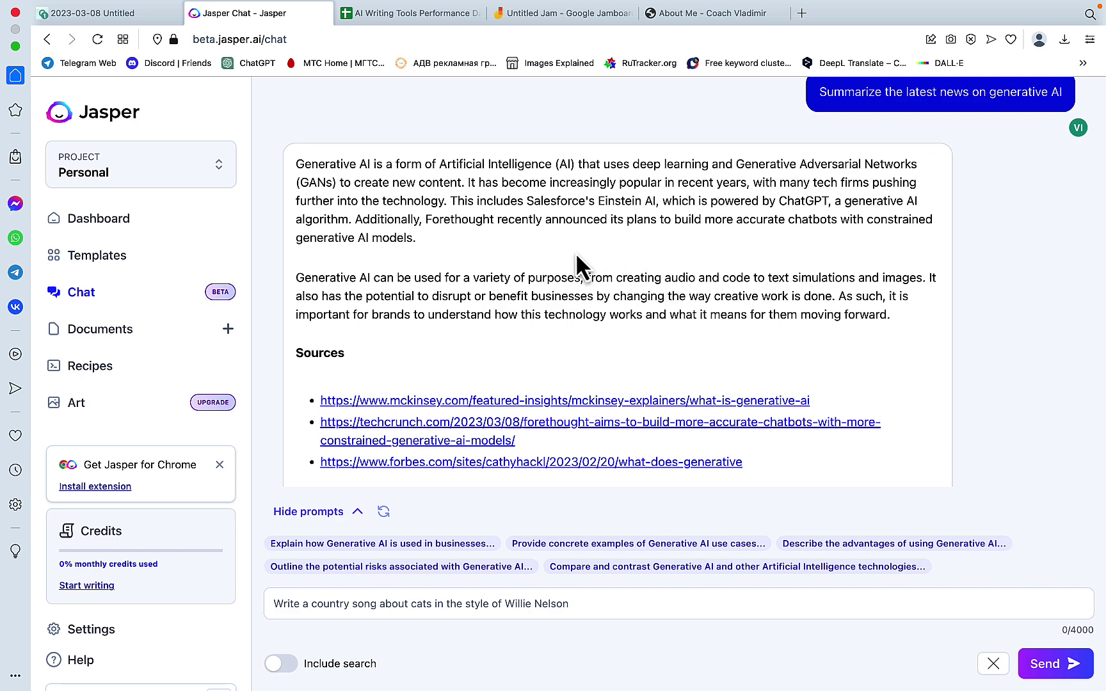
scroll(575, 253, up, 2)
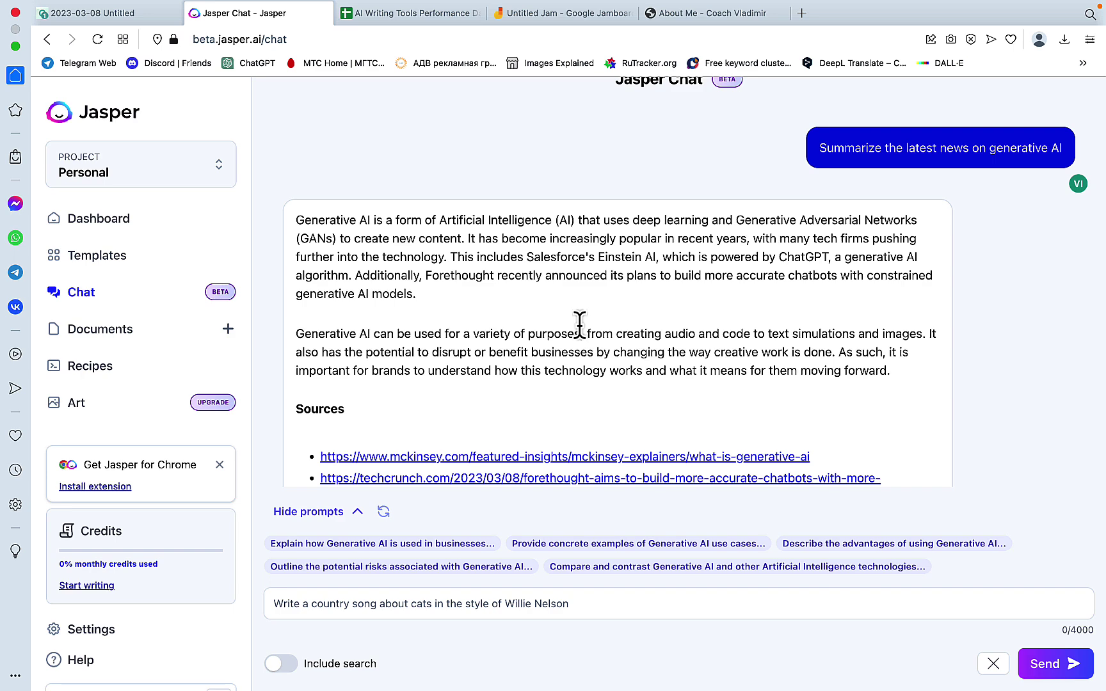
scroll(580, 326, down, 3)
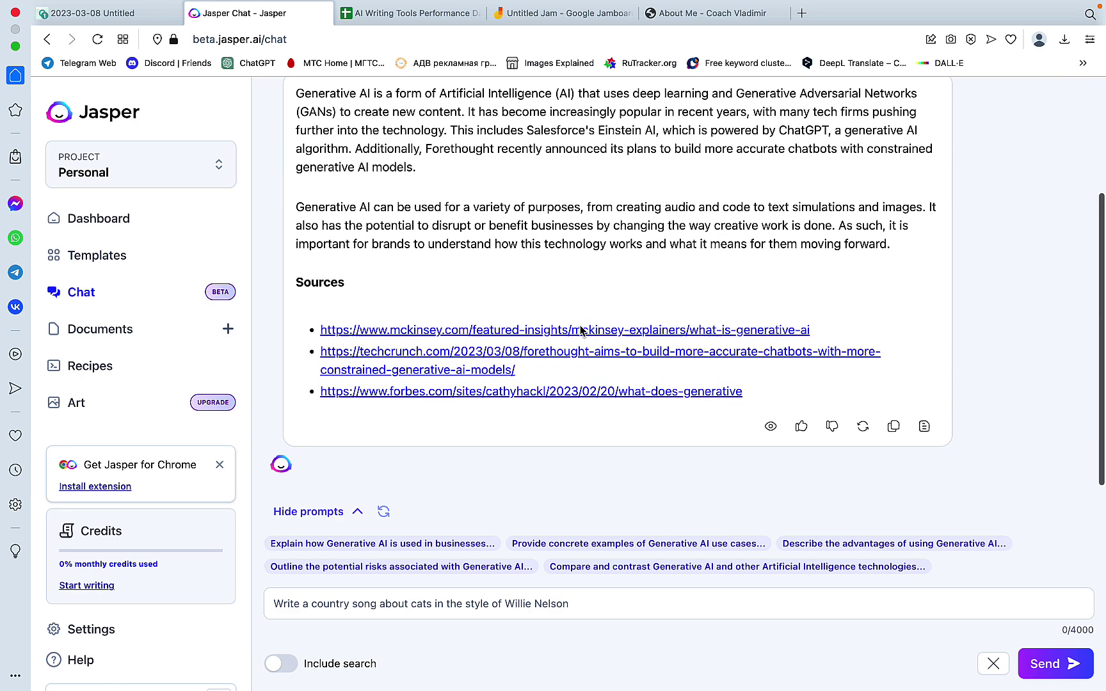
scroll(580, 326, up, 1)
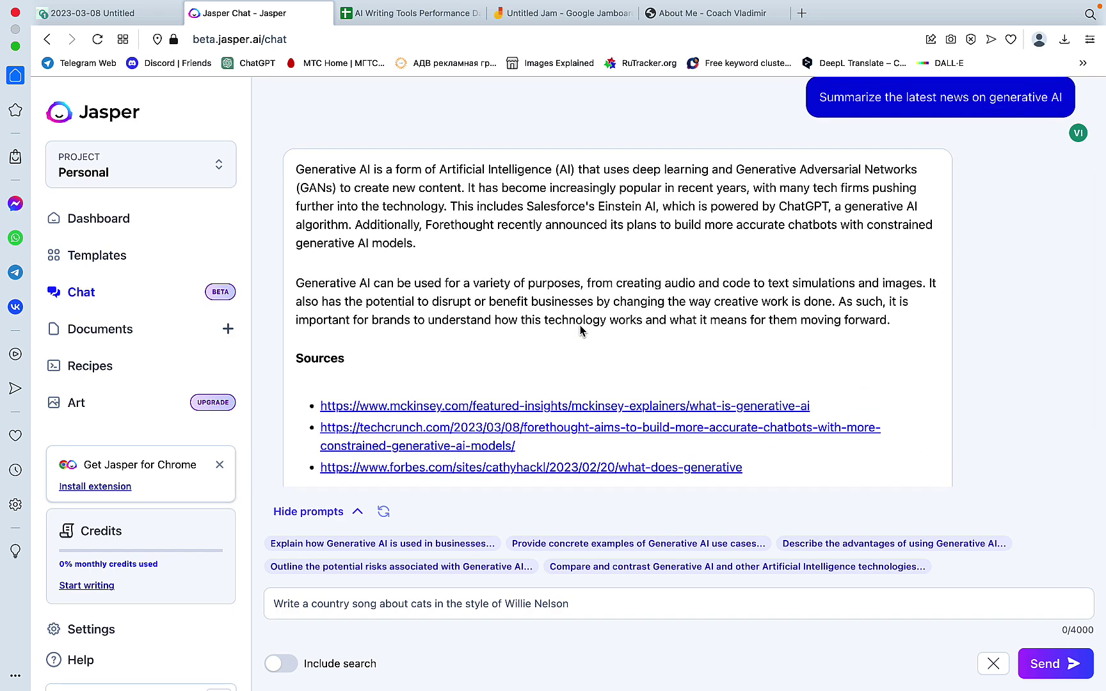
- With a red pen, mark the news row: tick for Copy.ai, dash for Jasper Chat
click(538, 26)
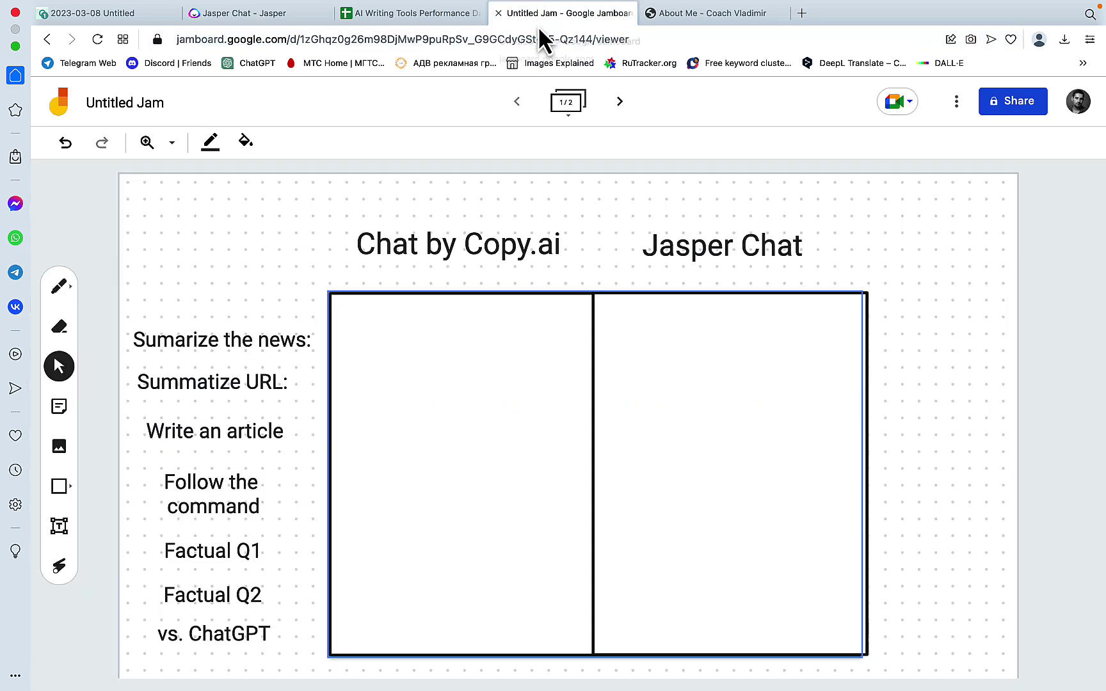
click(69, 297)
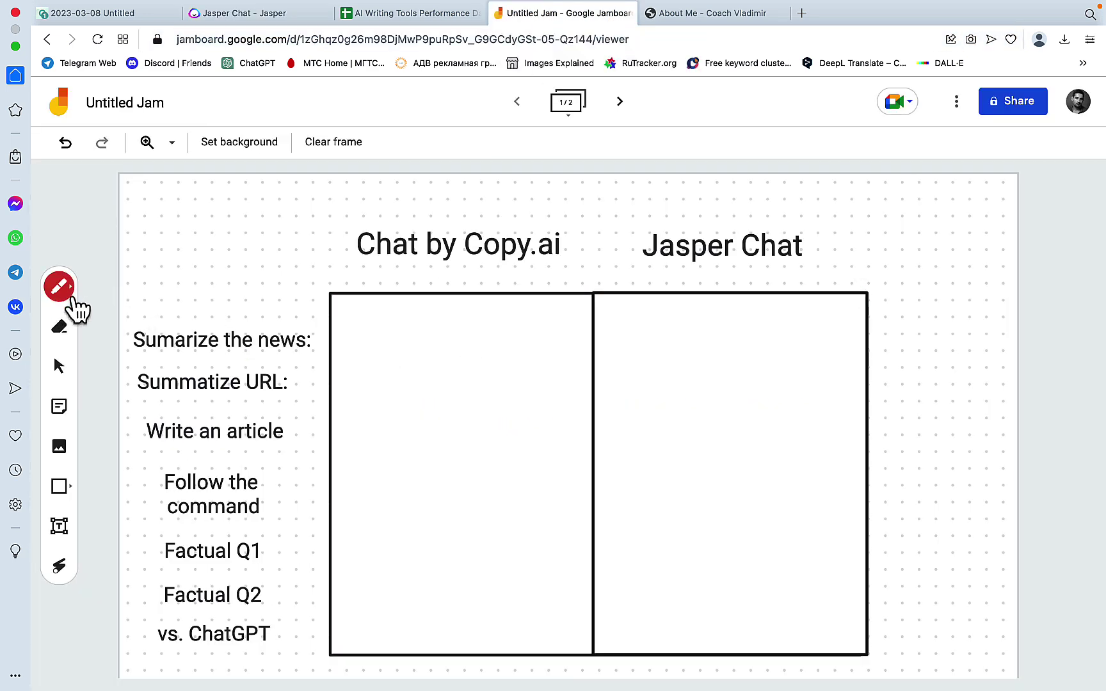
click(75, 294)
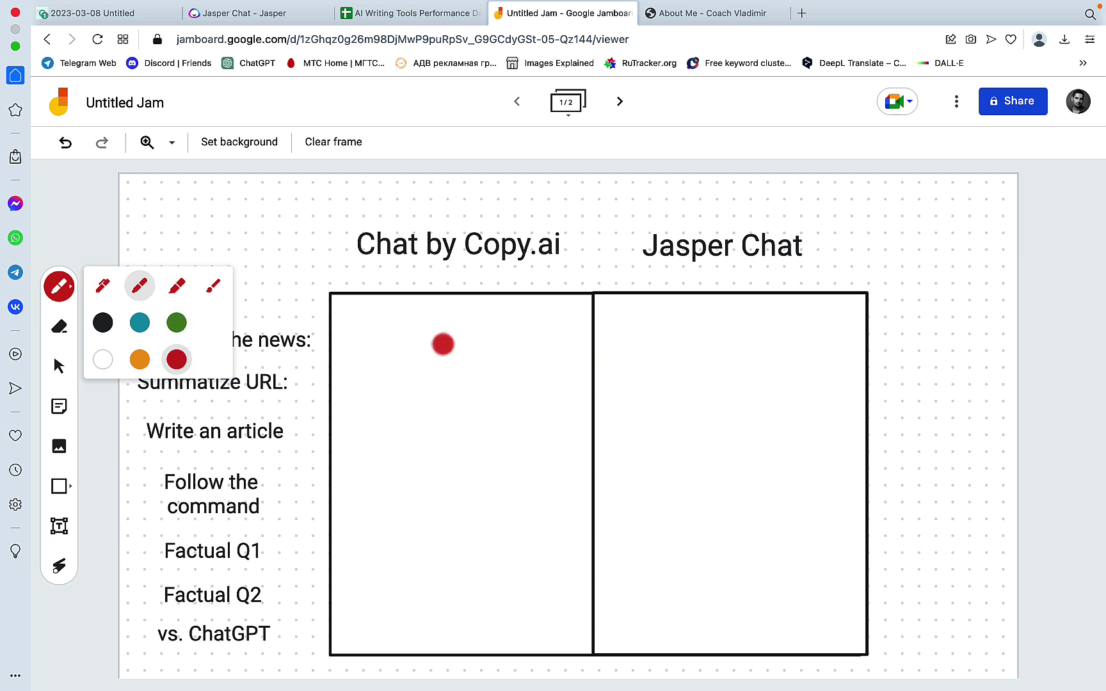
click(423, 325)
mouse_move(424, 325)
mouse_down()
mouse_move(450, 370)
mouse_move(489, 316)
mouse_up()
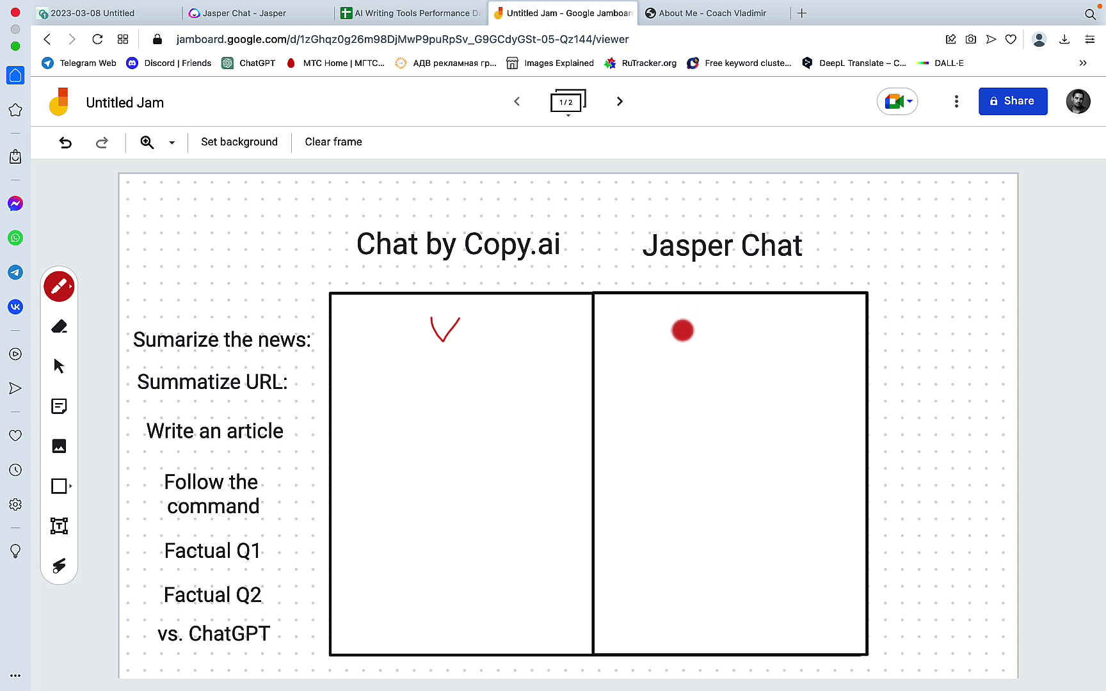
drag(683, 328, 731, 329)
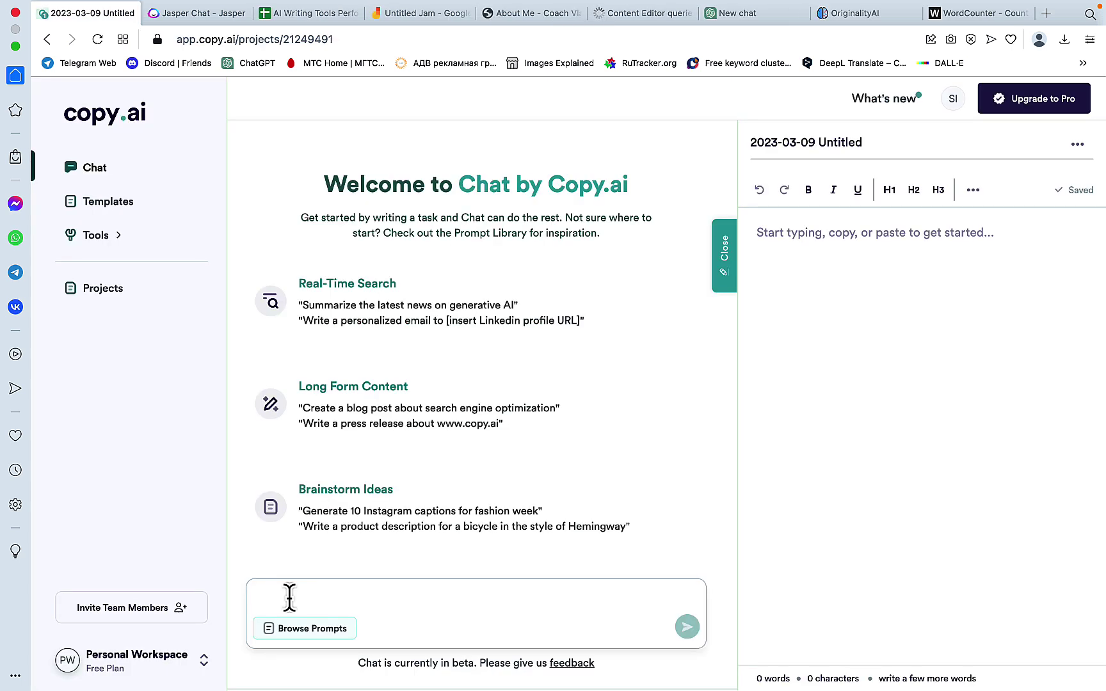
- Send the coachvladimir.com about-me URL summary request to both Copy.ai and Jasper Chat
text(summarize the url: https://coachvladimir.com/about-me/)
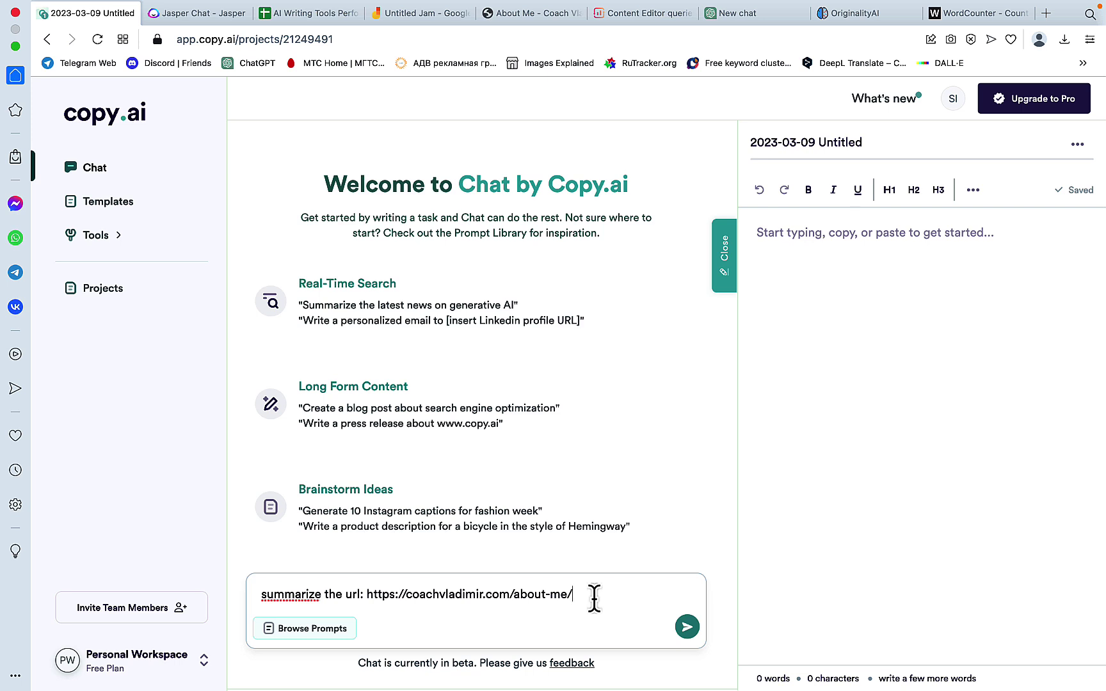
click(686, 628)
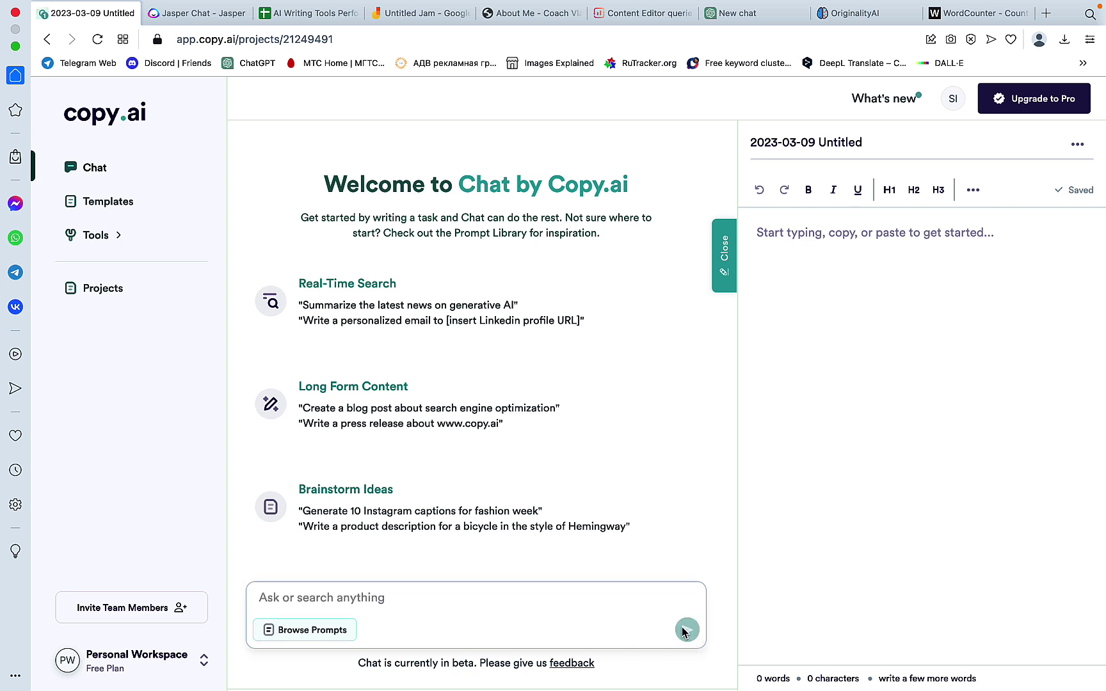
click(219, 19)
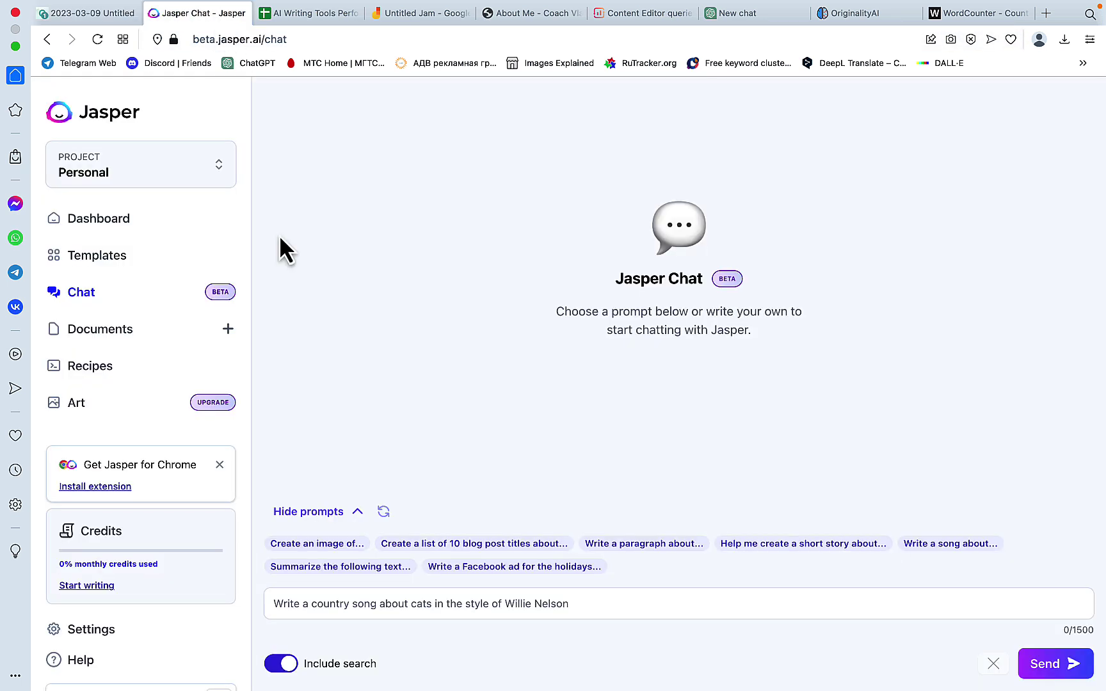
click(316, 602)
text(summarize the url: https://coachvladimir.com/about-me/)
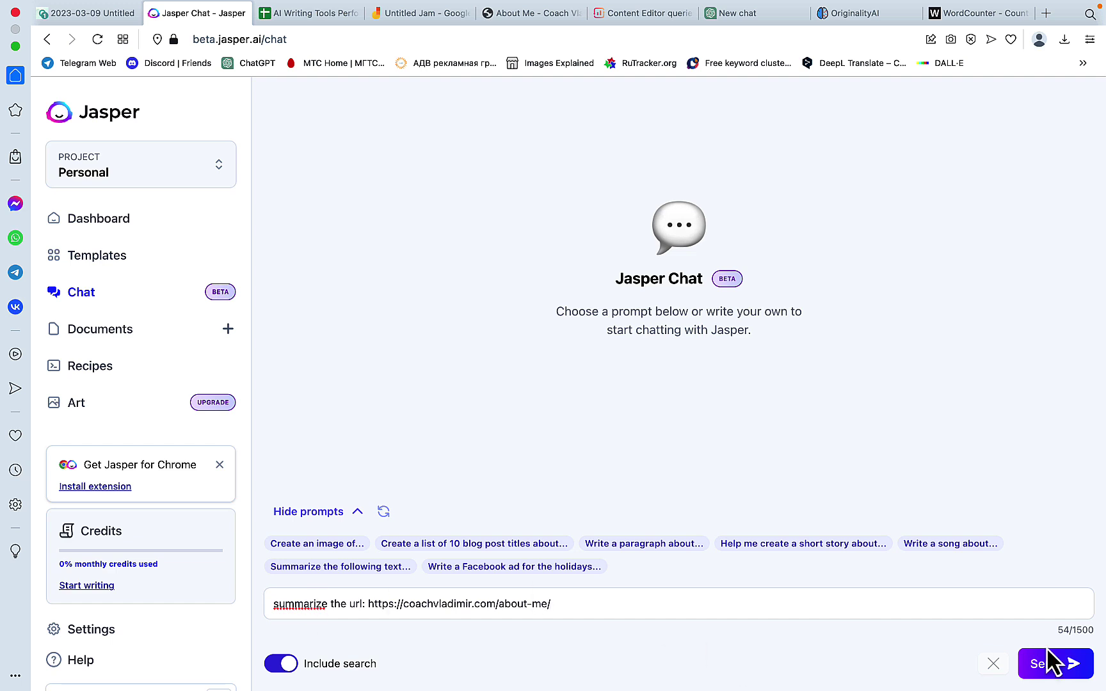
key(super+1)
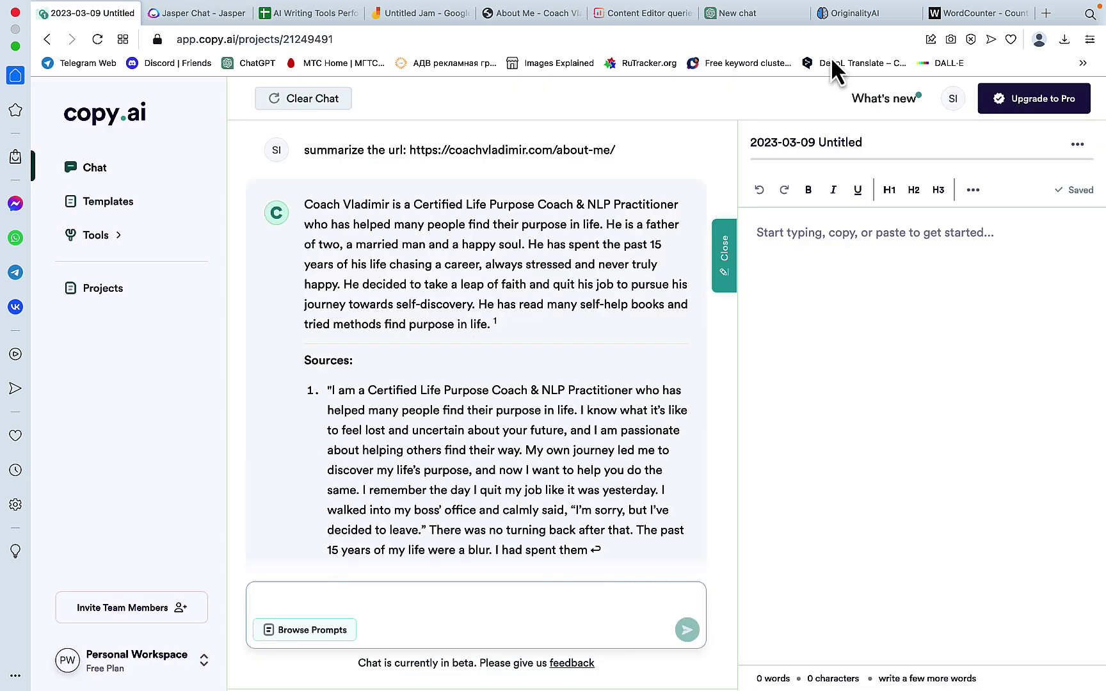
- On the coachvladimir.com About Me page, select the My Story text to verify the 15-years detail
click(557, 16)
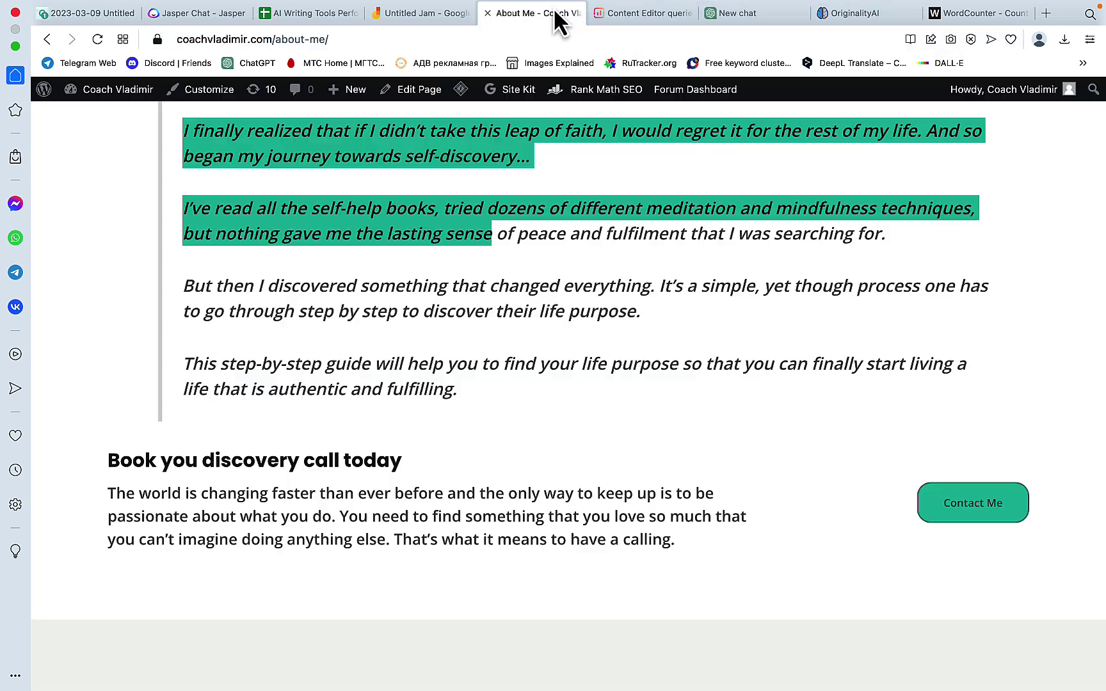
scroll(544, 333, up, 9)
scroll(543, 333, down, 2)
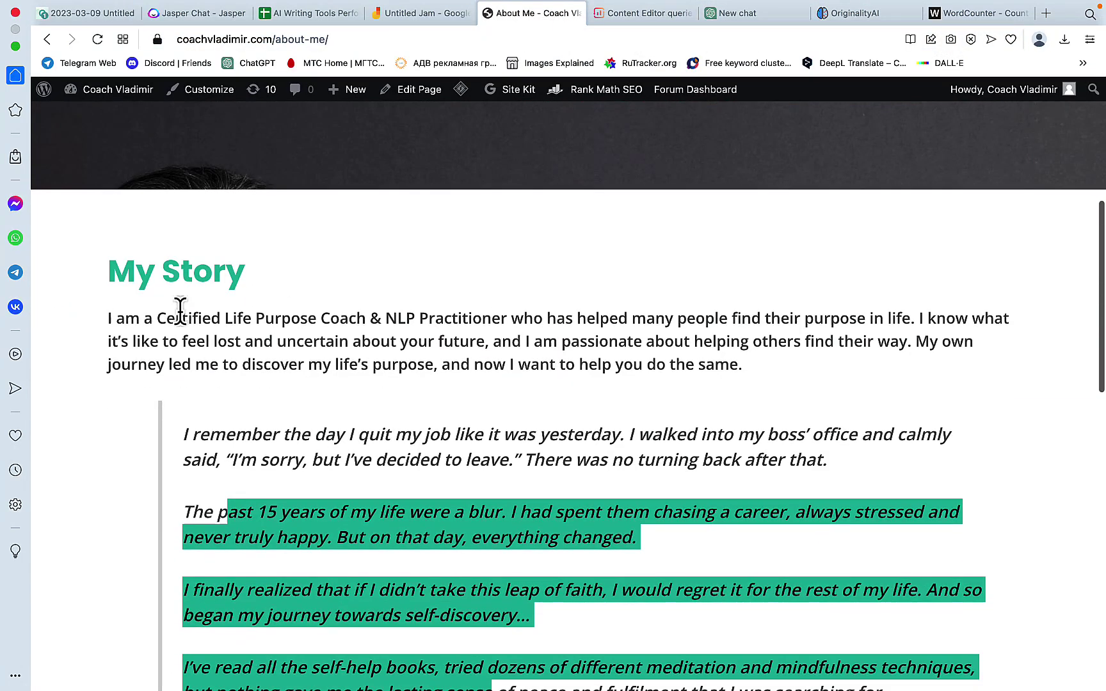
drag(107, 320, 522, 405)
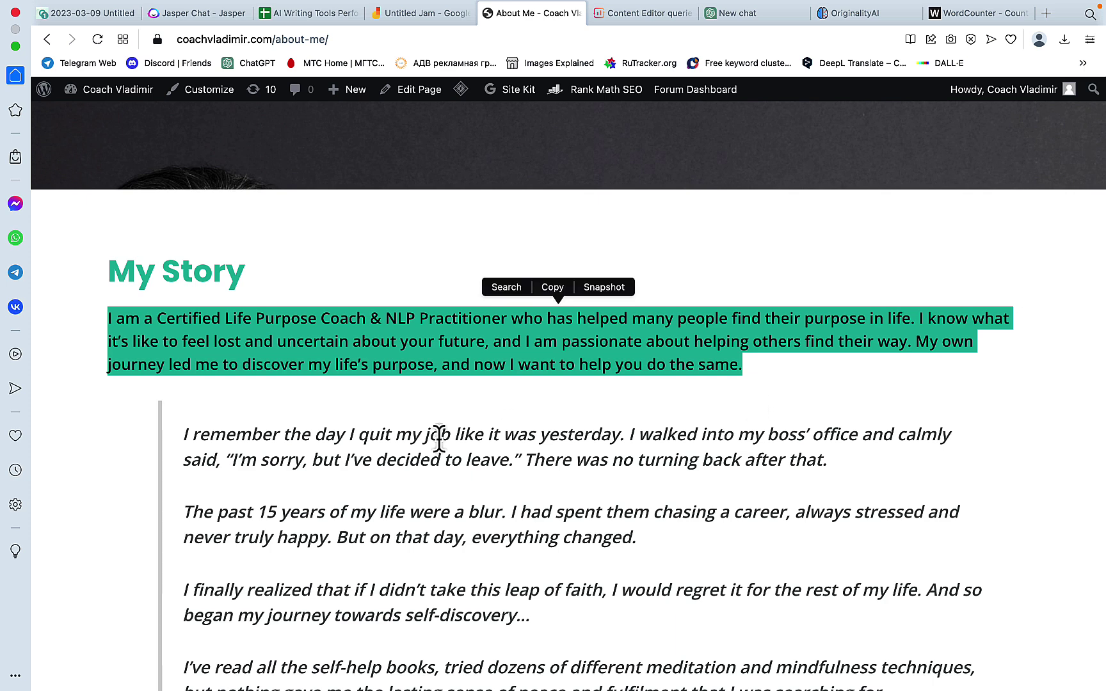
click(335, 512)
drag(335, 512, 256, 512)
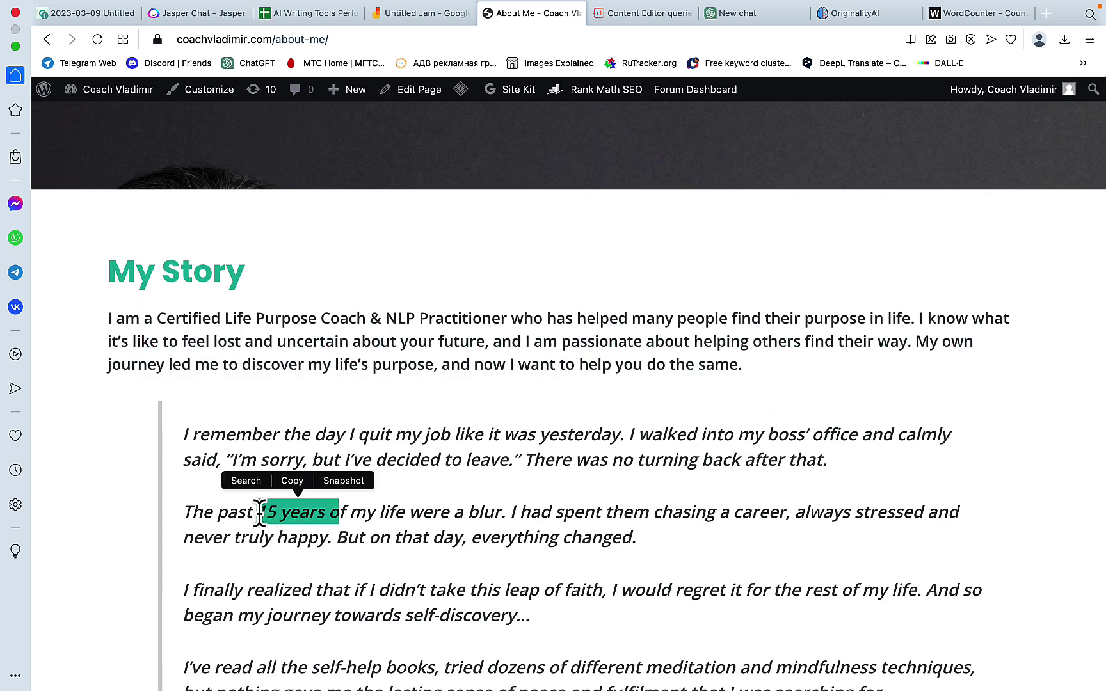
- Compare it against Copy.ai's summary by scrolling through its quoted source
click(105, 17)
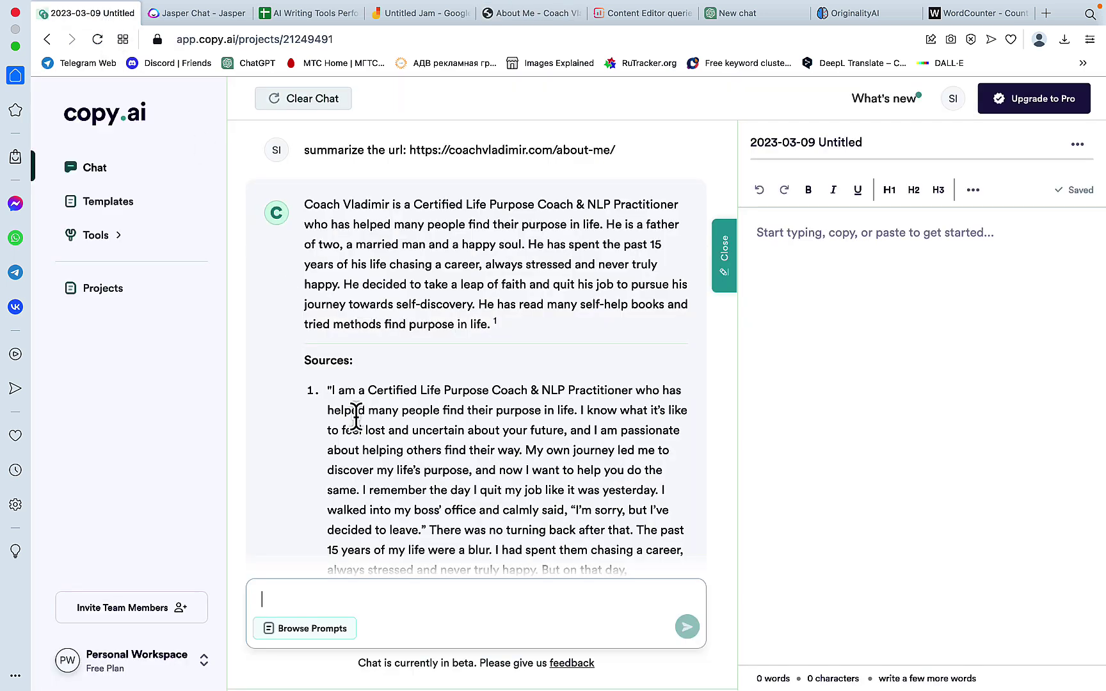
scroll(357, 415, down, 5)
scroll(352, 371, up, 2)
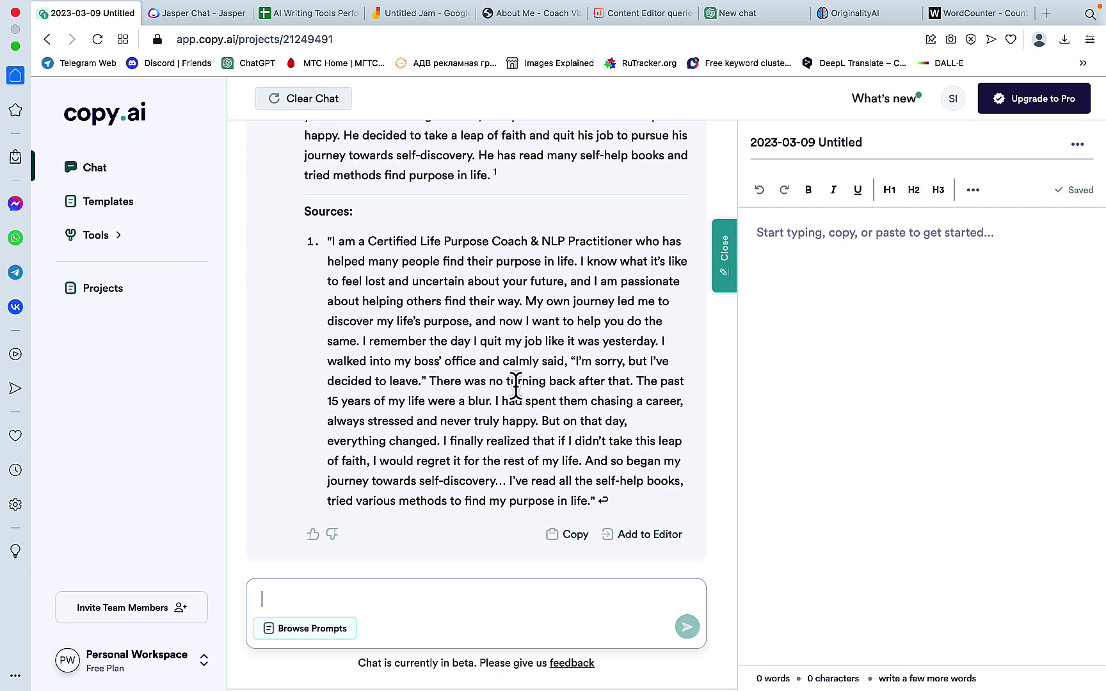
click(213, 16)
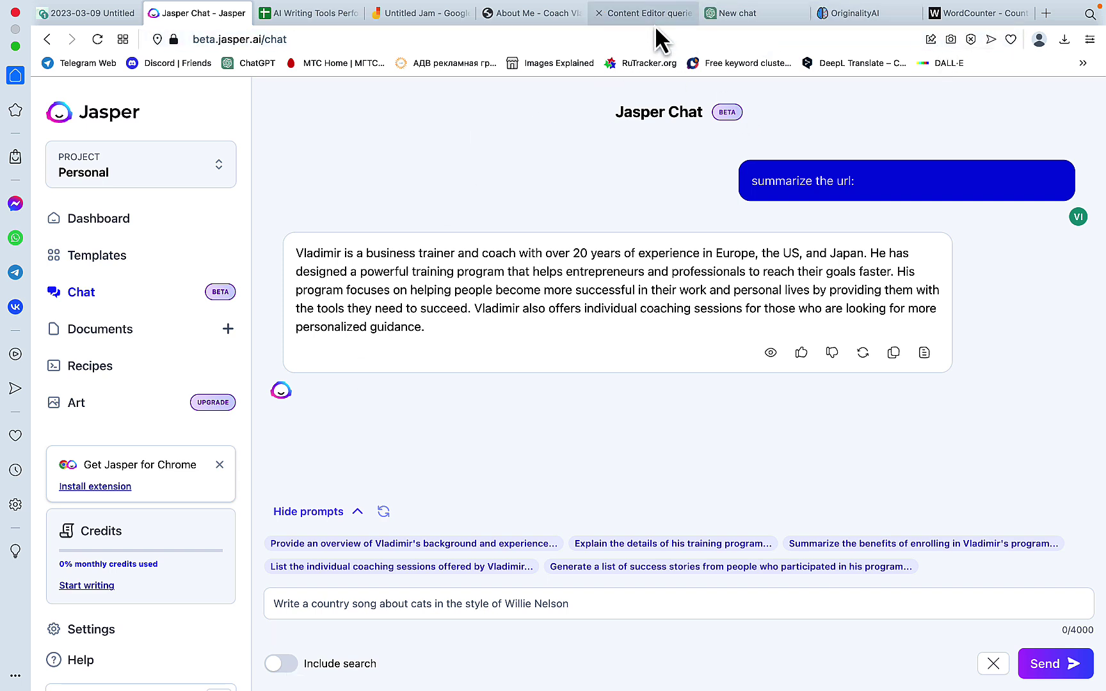
- Tick Copy.ai and dash Jasper in the URL row, then draw $ and ∞ by their titles
click(444, 20)
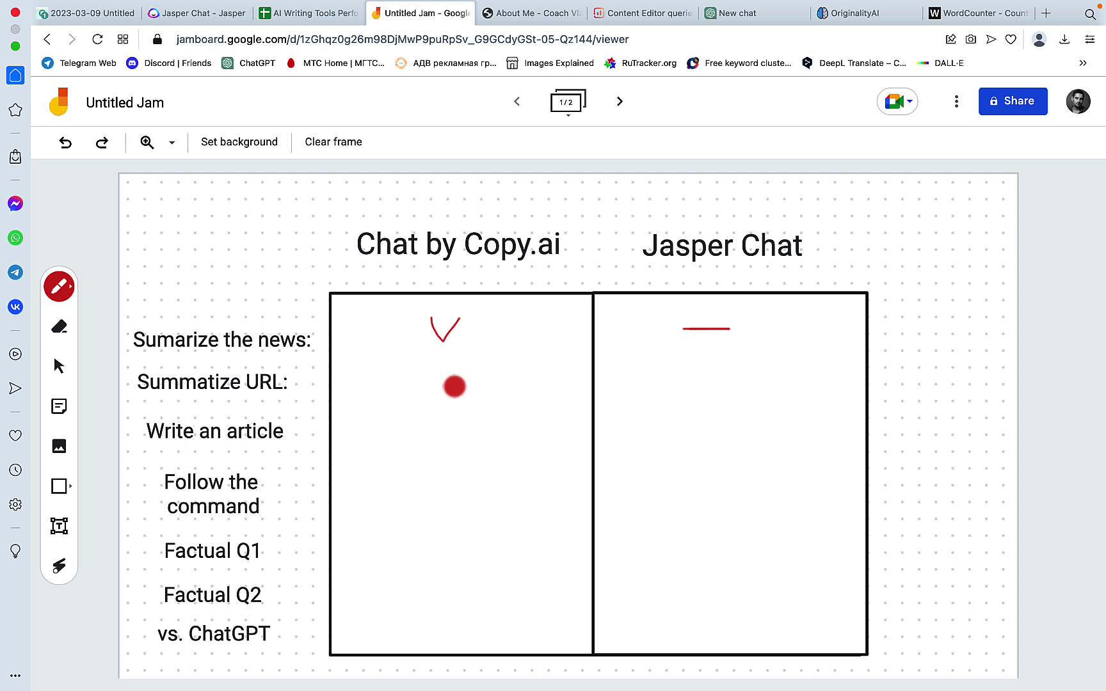
drag(431, 363, 455, 366)
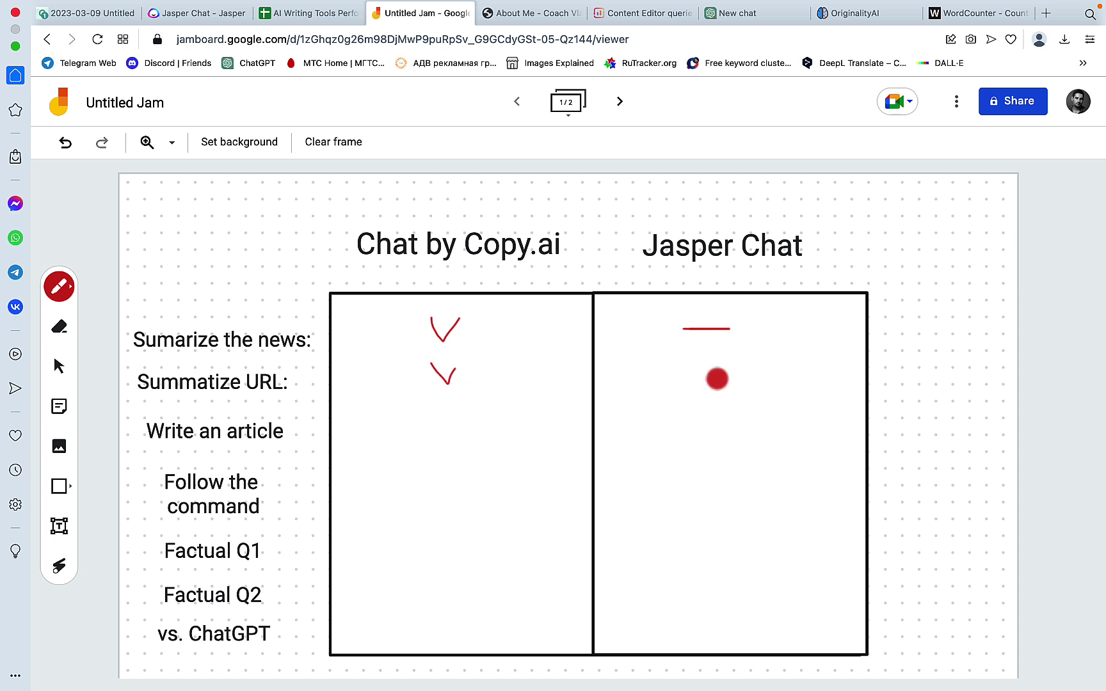
drag(688, 370, 746, 374)
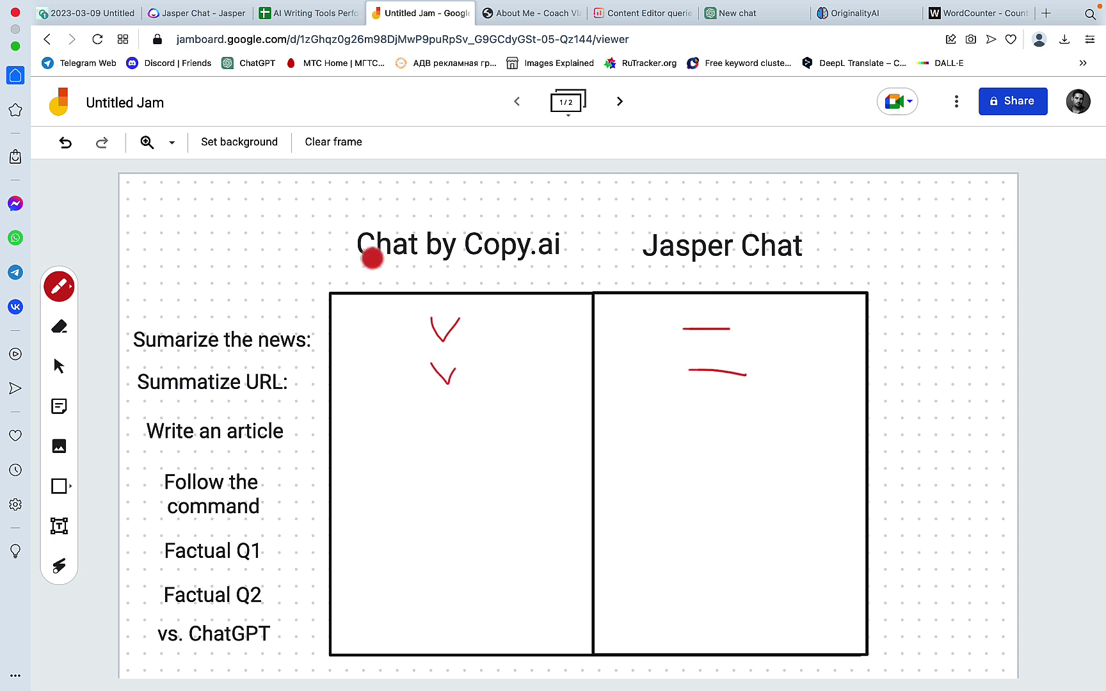
mouse_move(321, 209)
mouse_down()
mouse_move(282, 217)
mouse_move(286, 231)
mouse_up()
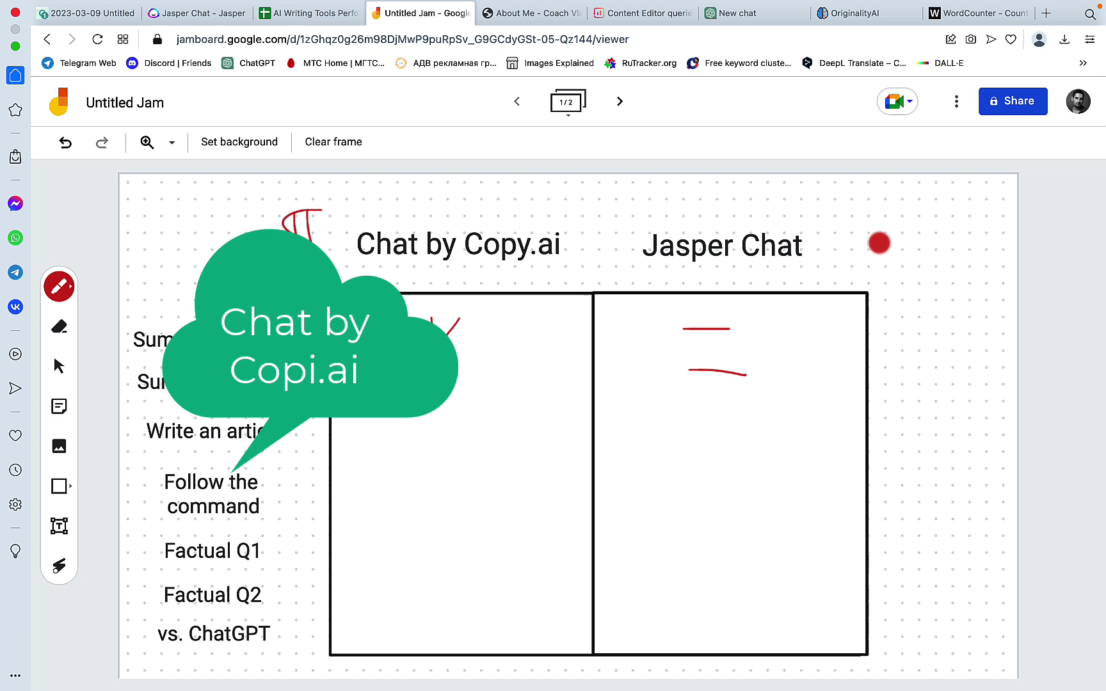
mouse_move(876, 243)
mouse_down()
mouse_move(861, 250)
mouse_move(879, 234)
mouse_move(915, 242)
mouse_move(873, 244)
mouse_up()
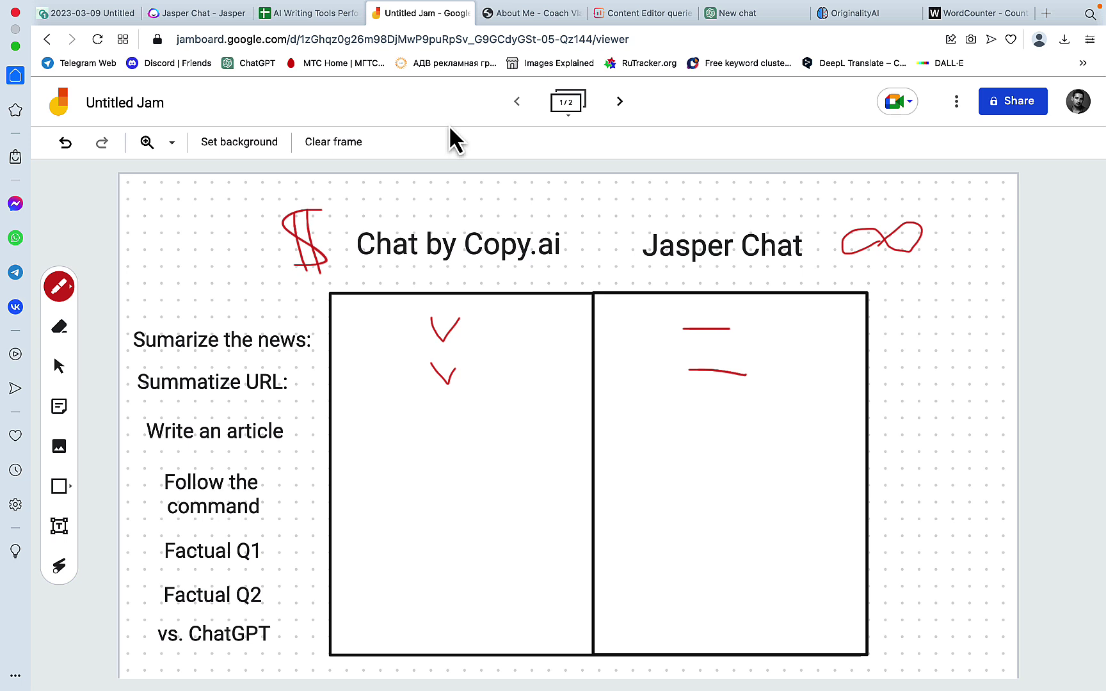
- Type, copy and send 'write a 2000 word article about Can dogs eat bananas?' to Copy.ai
key(super+1)
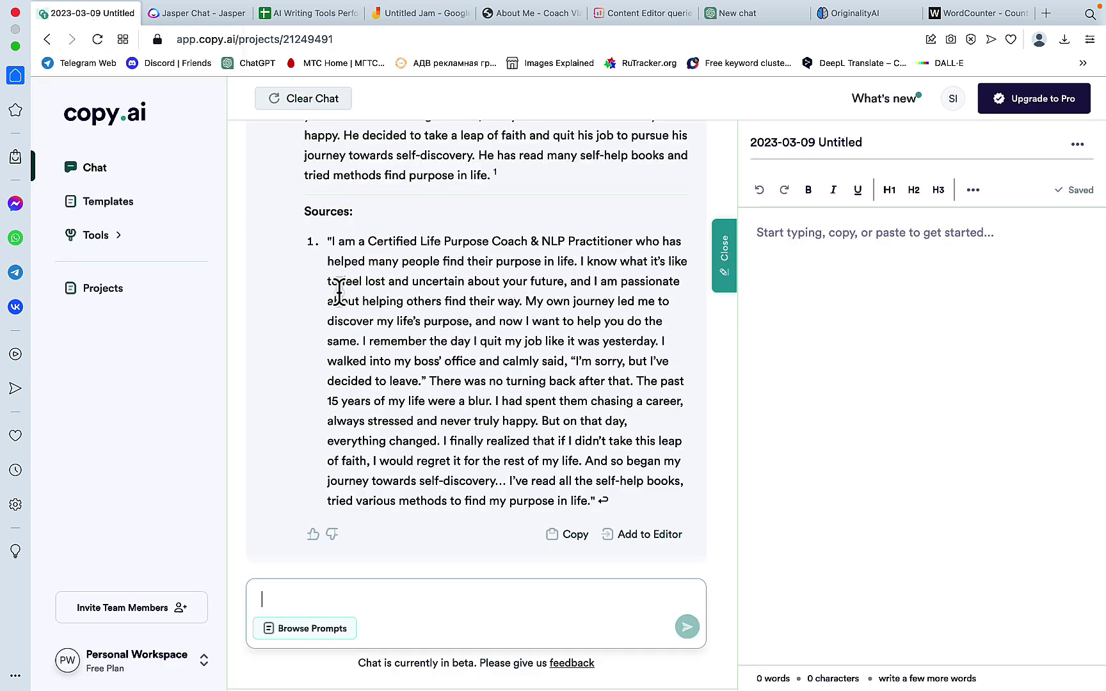
click(281, 598)
text(w)
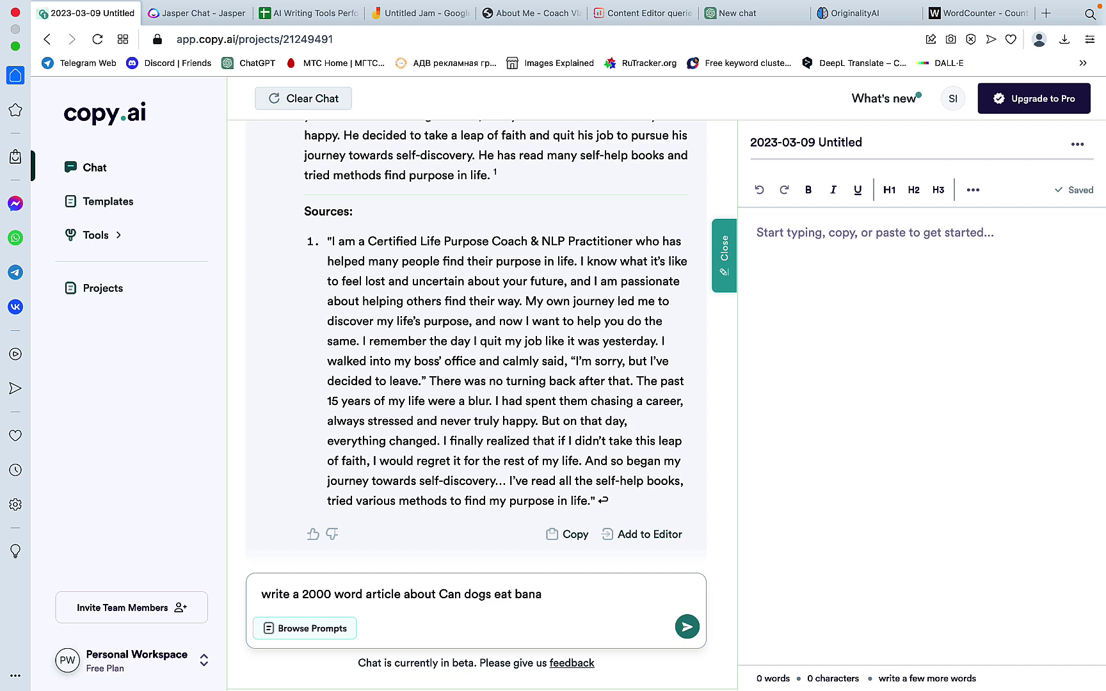
triple_click(466, 588)
key(super+c)
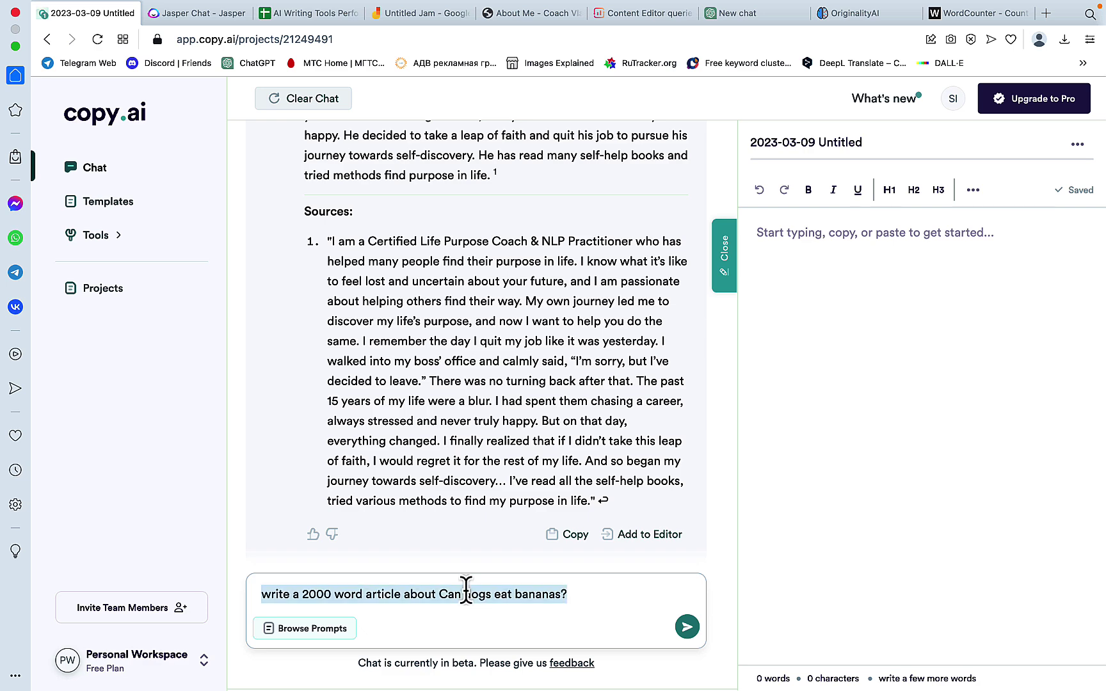
click(687, 627)
click(215, 18)
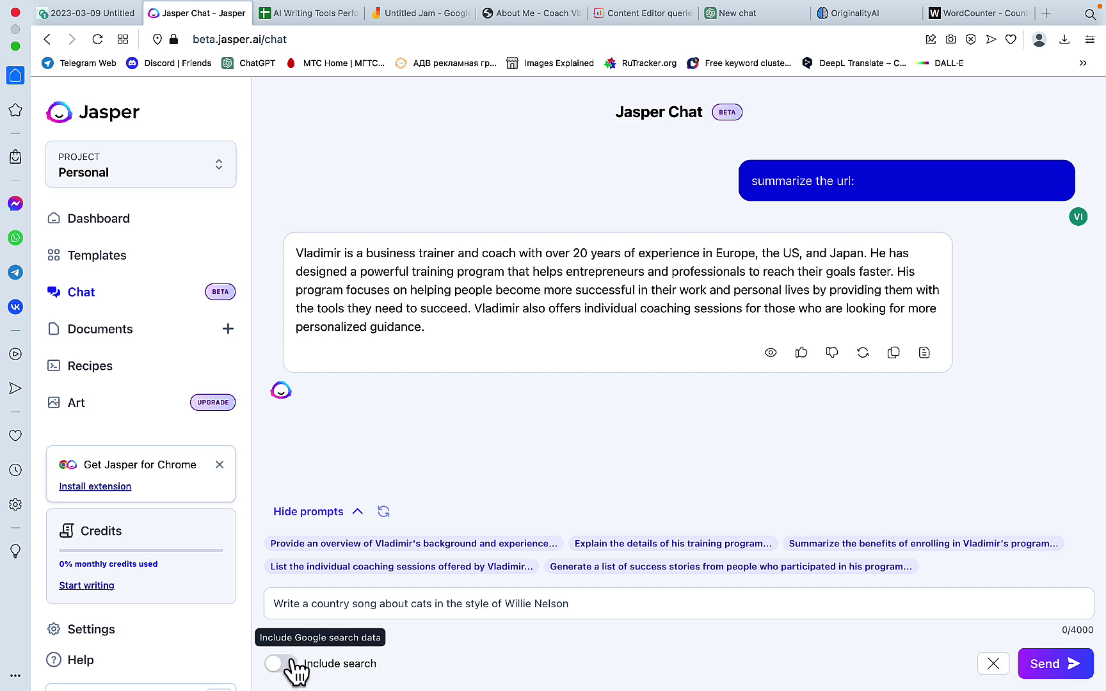
- Paste the 2000-word banana article prompt into Jasper, send it, and read its reply
click(311, 603)
key(super+v)
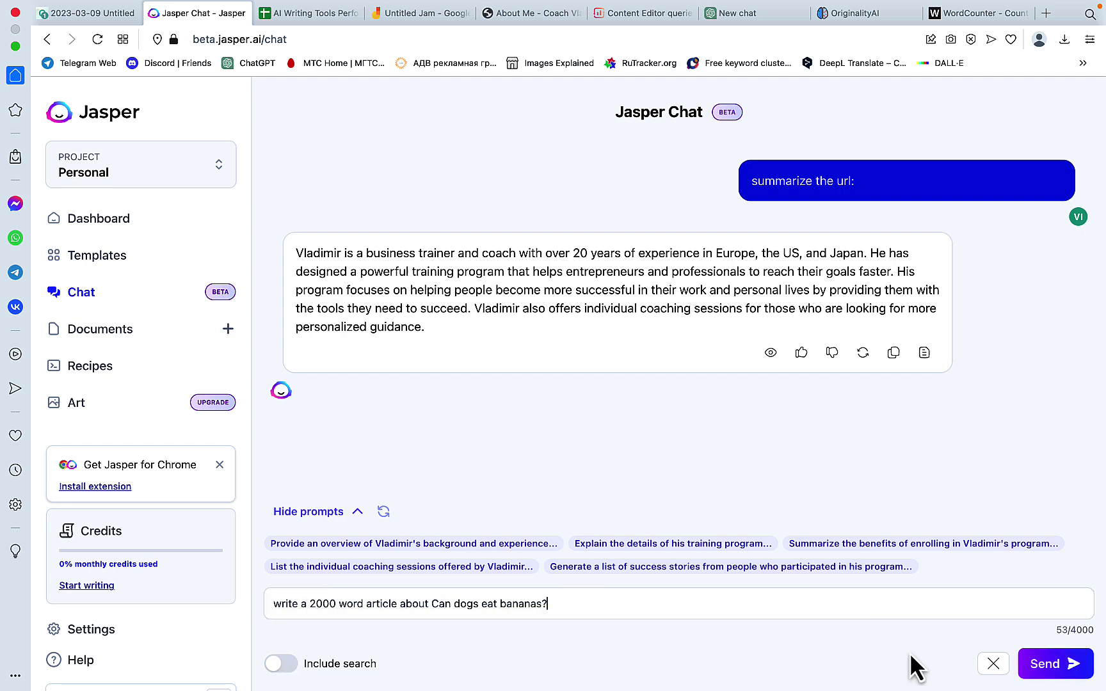
click(1055, 669)
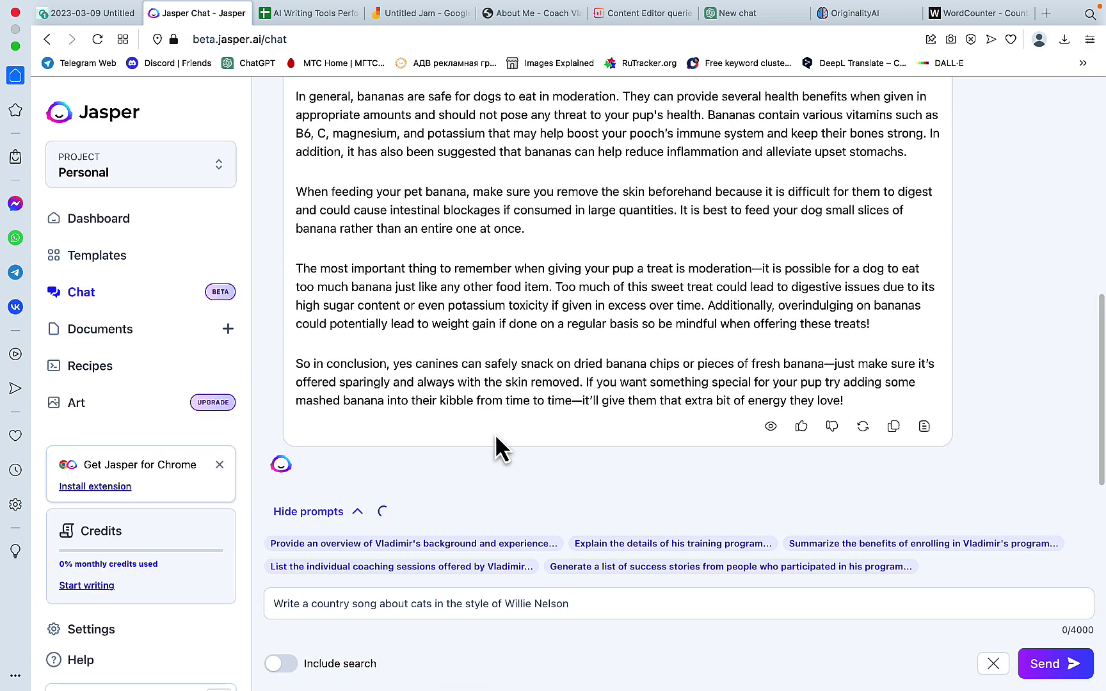
scroll(496, 434, up, 2)
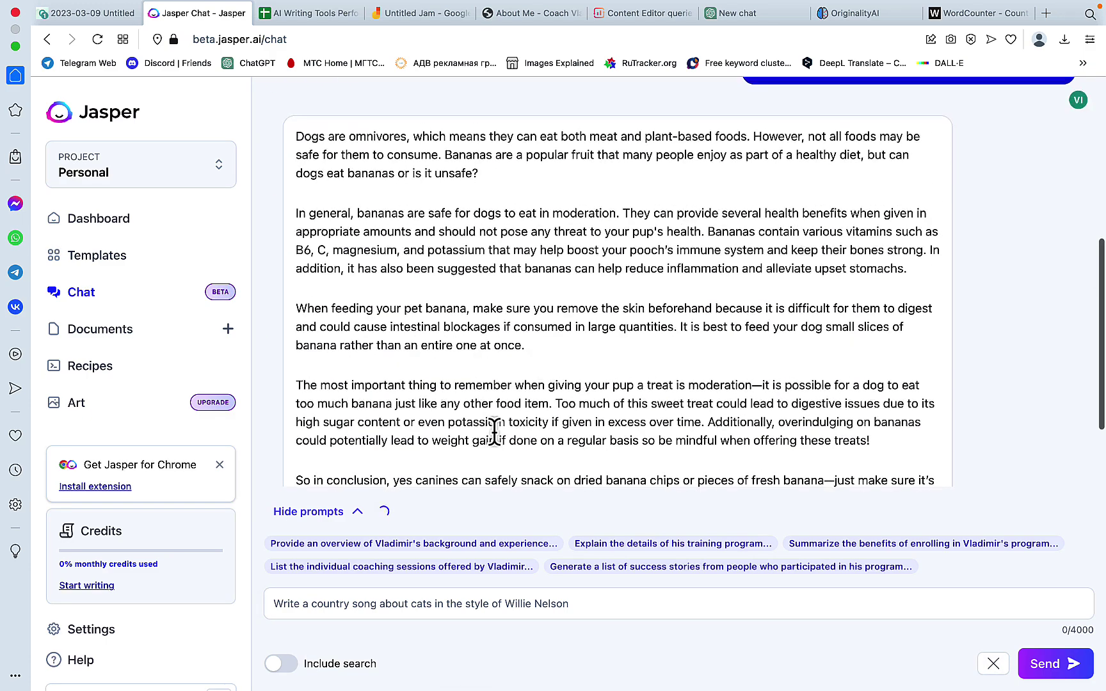
- Compare both article replies, reading Copy.ai's banana article through 'Alternatives to Bananas for Dogs'
click(110, 14)
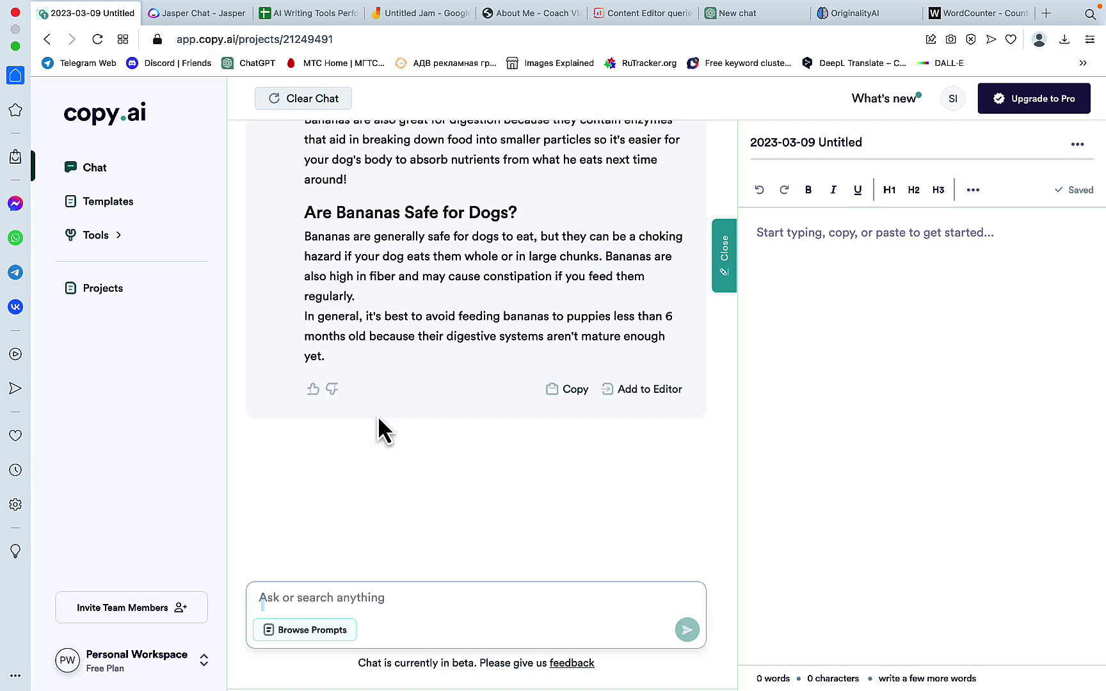
click(209, 12)
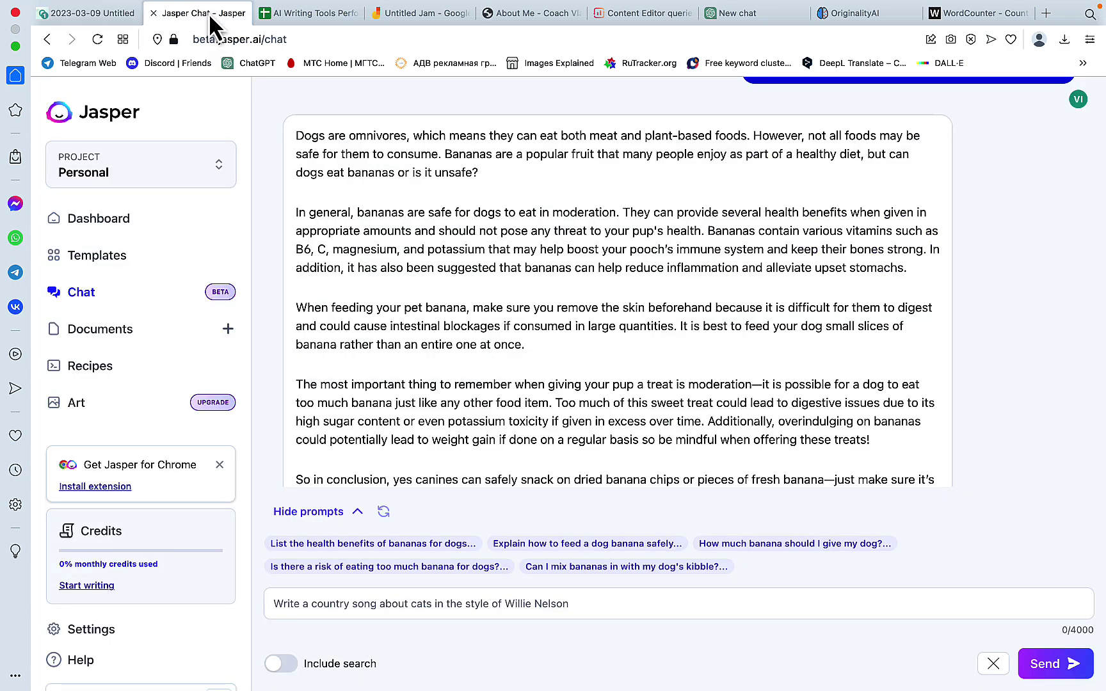
scroll(325, 227, up, 3)
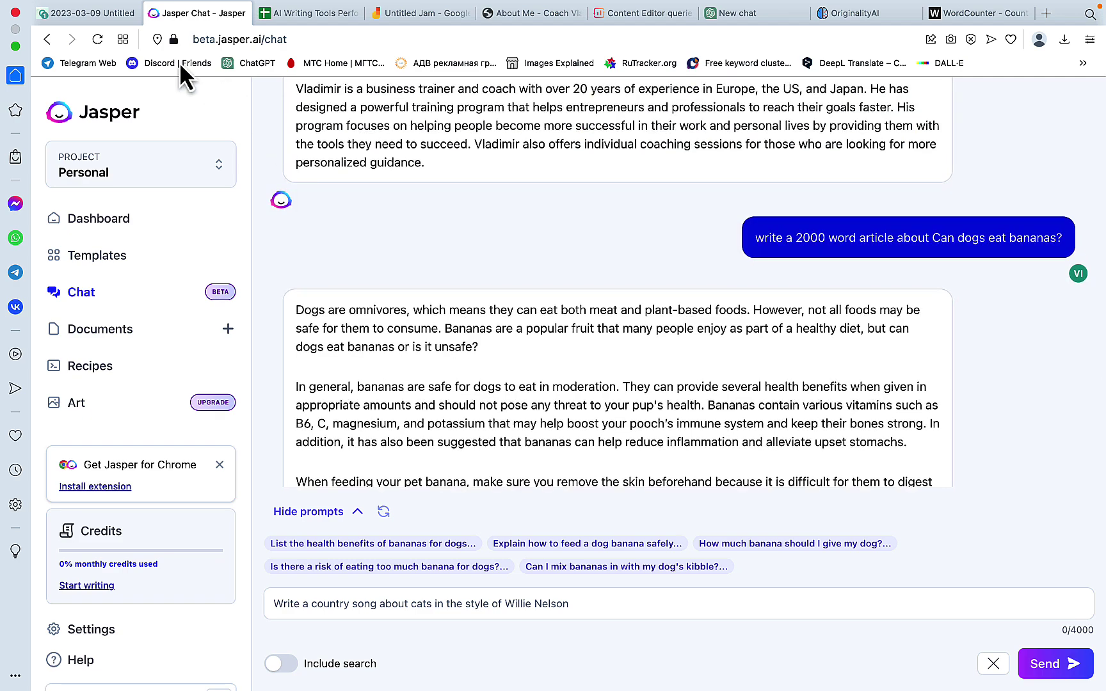
click(117, 15)
scroll(389, 269, up, 7)
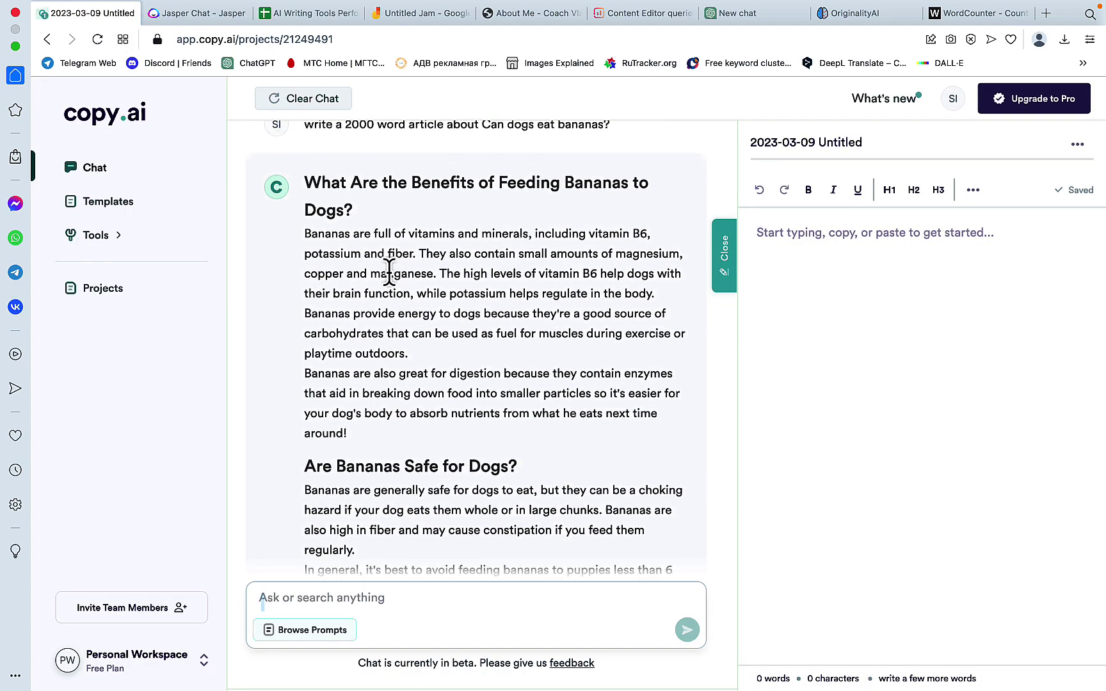
scroll(389, 272, down, 12)
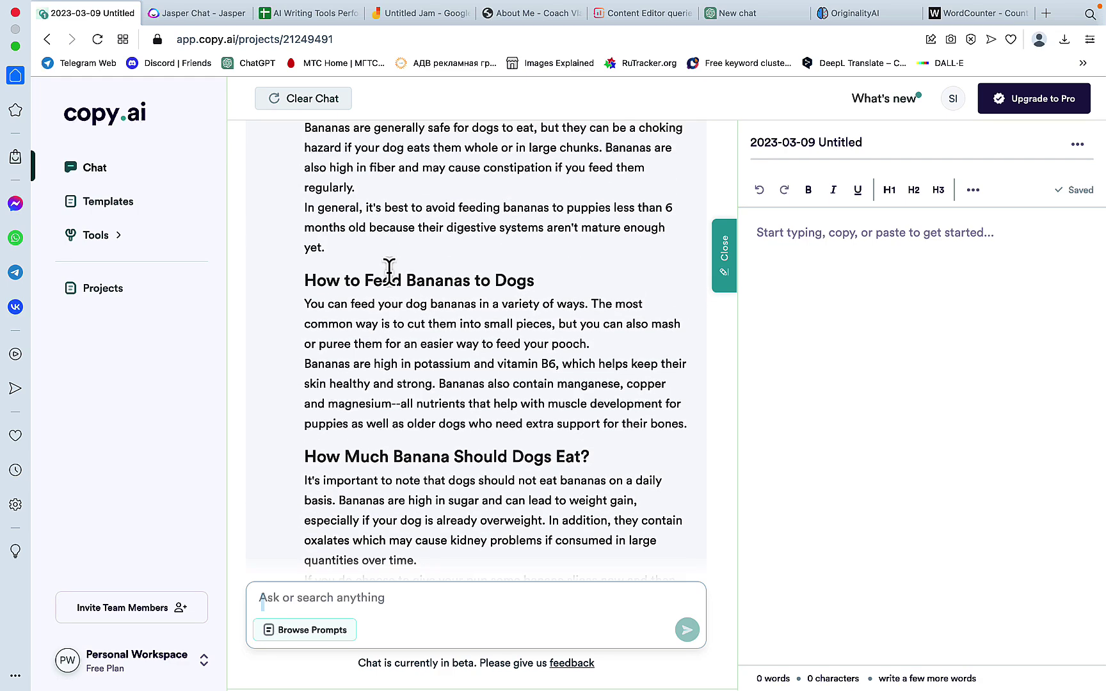
scroll(389, 276, up, 10)
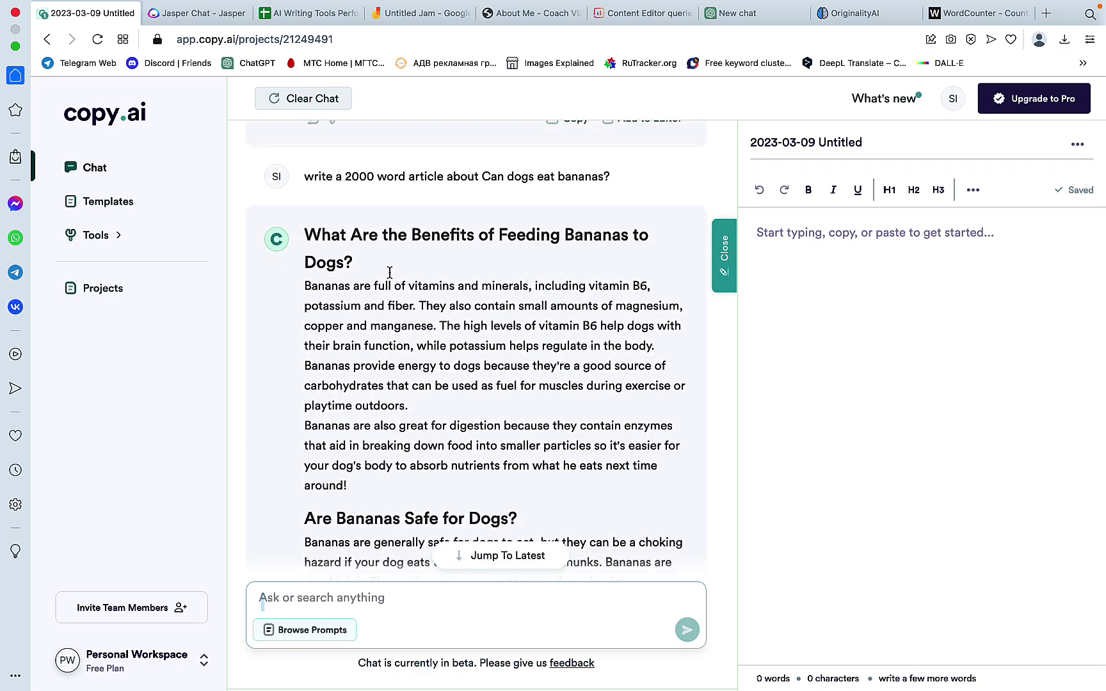
scroll(388, 282, down, 10)
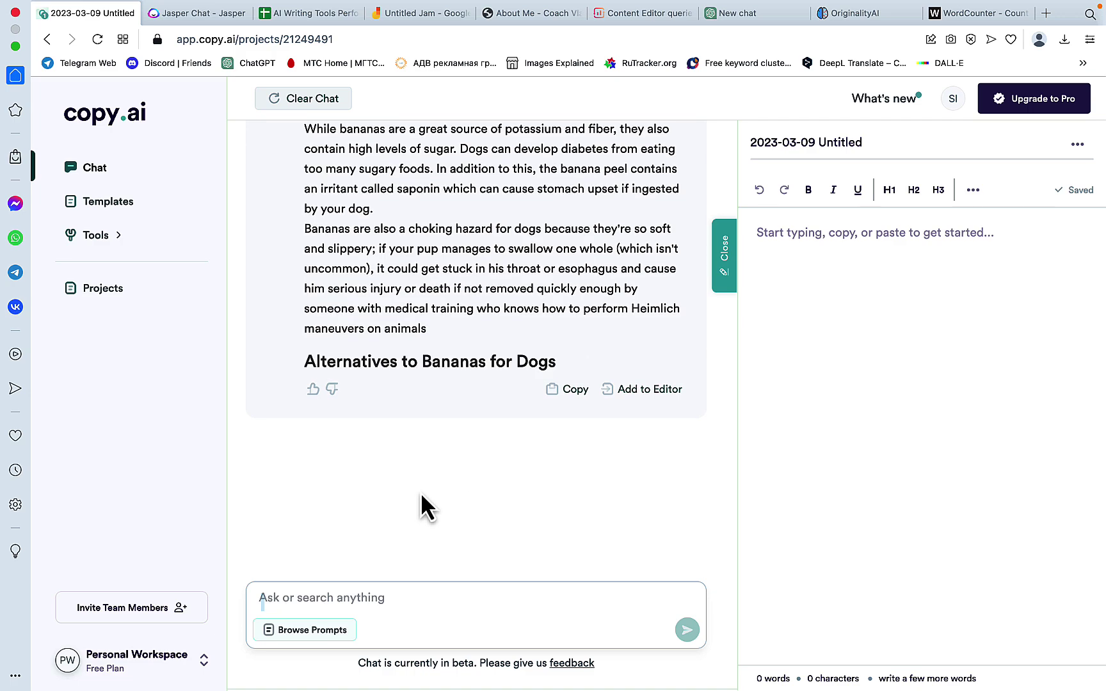
- Paste Jasper's banana reply over the crypto text in WordCounter: 306 words, 1,748 characters
click(201, 15)
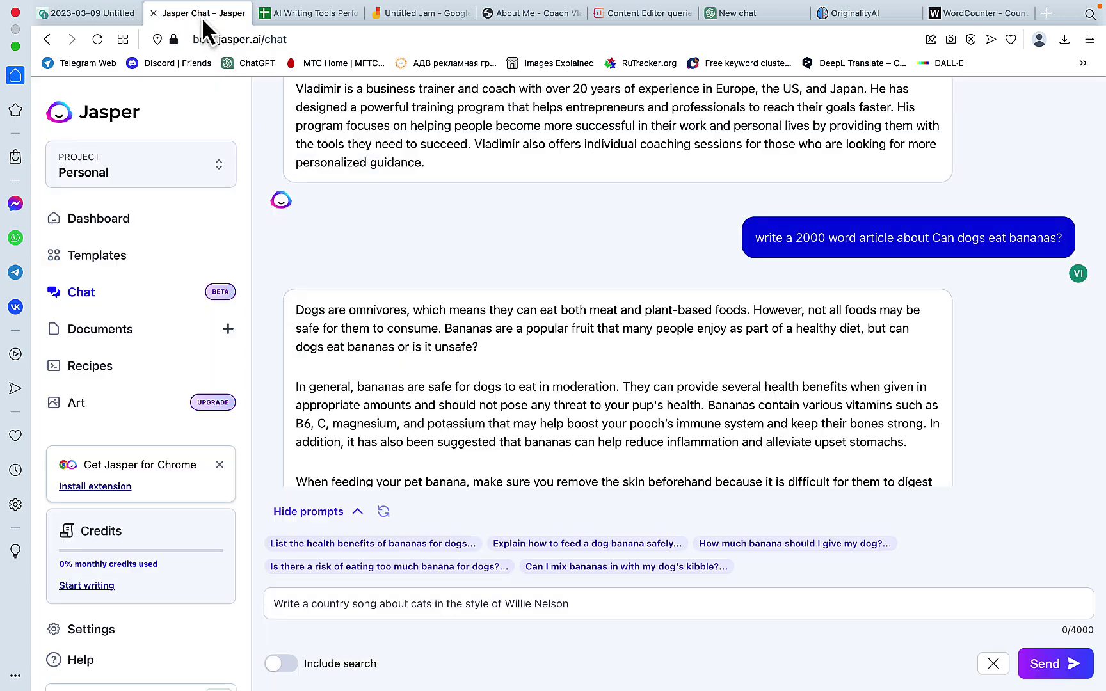
scroll(365, 344, down, 2)
scroll(367, 346, down, 1)
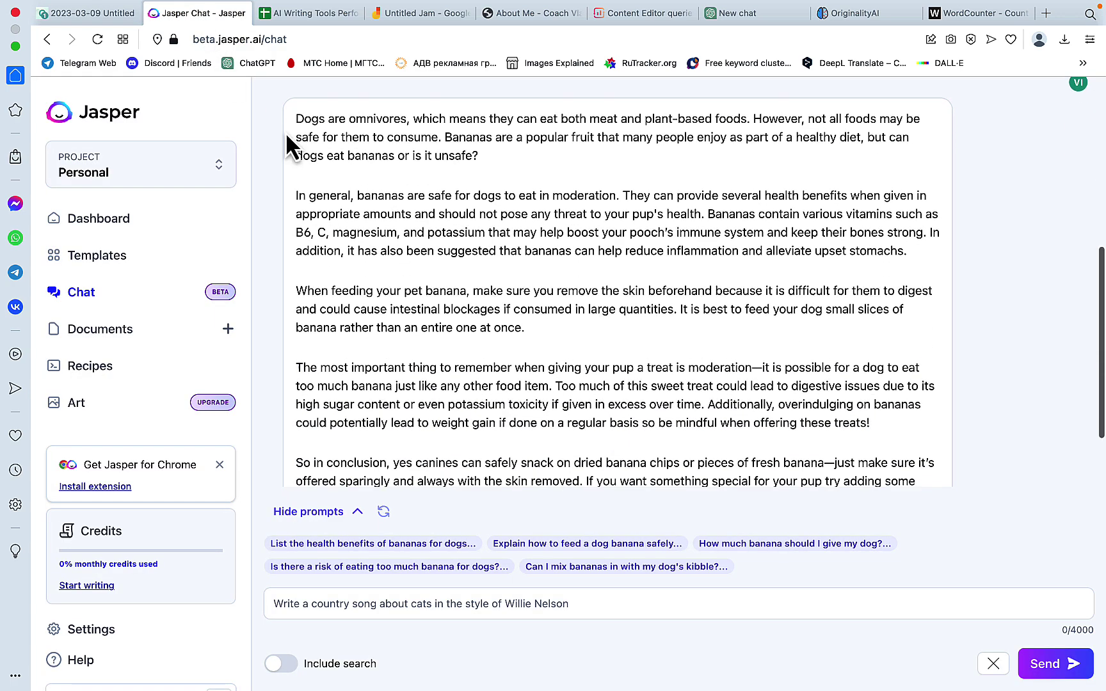
scroll(533, 374, down, 2)
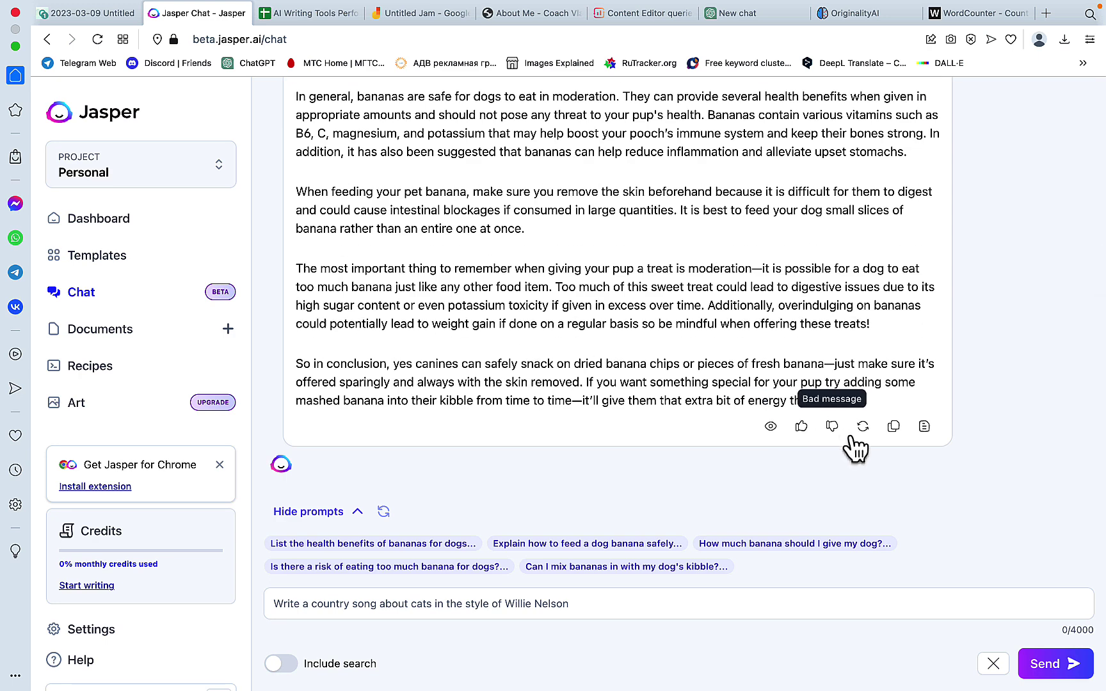
click(894, 426)
click(961, 14)
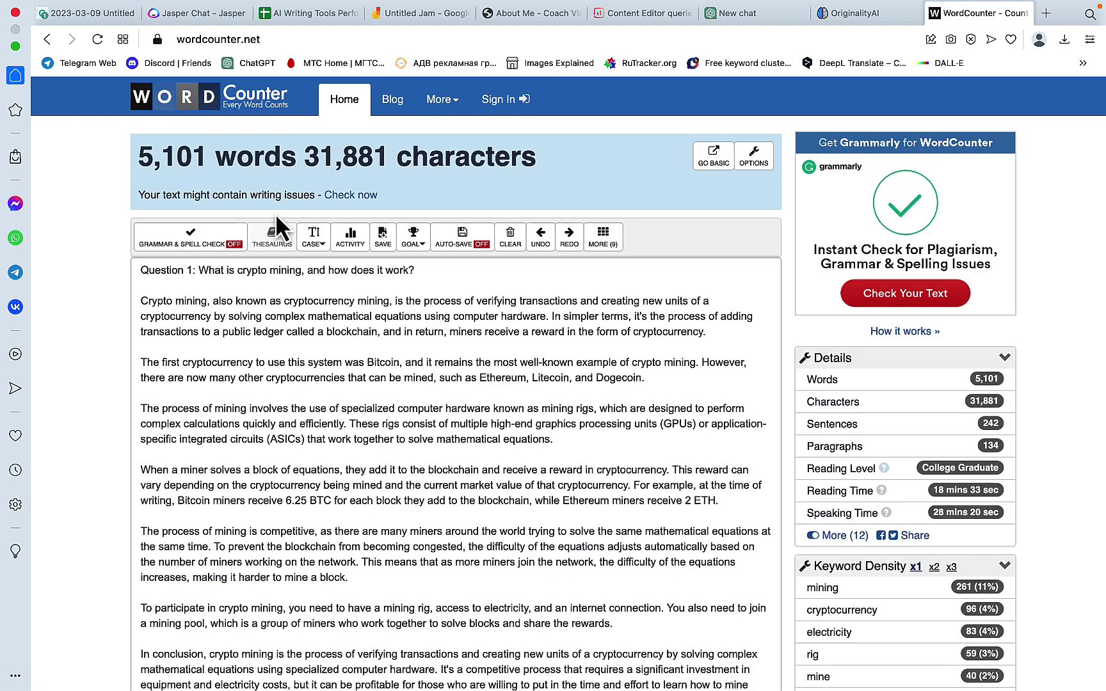
click(261, 357)
key(super+a)
key(super+v)
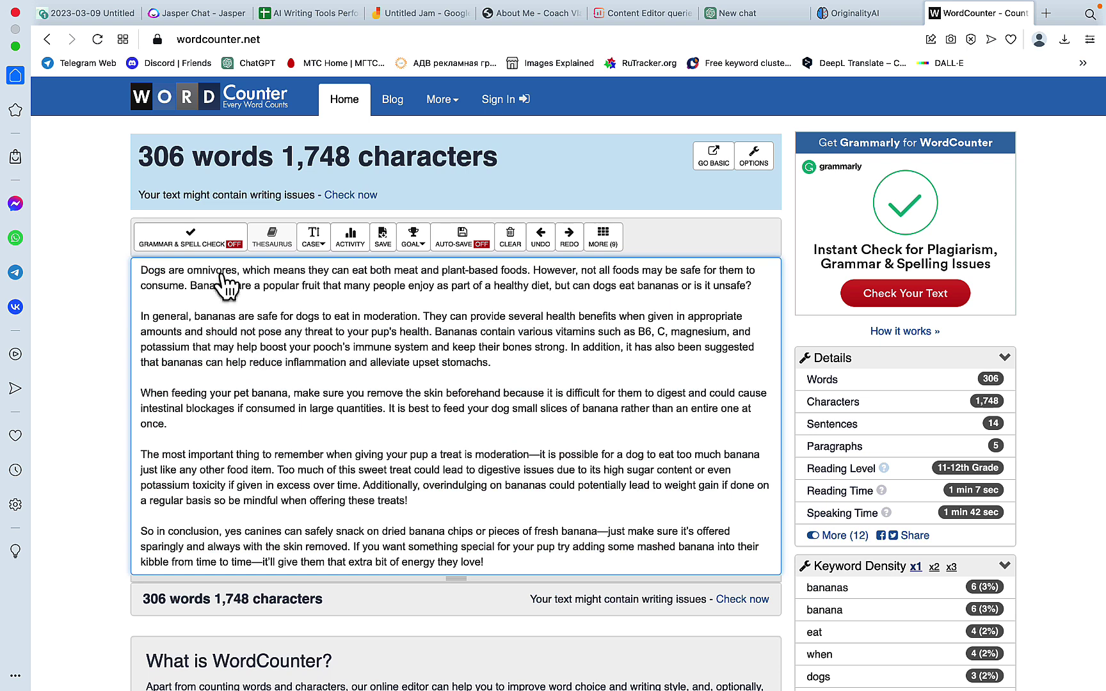
click(187, 16)
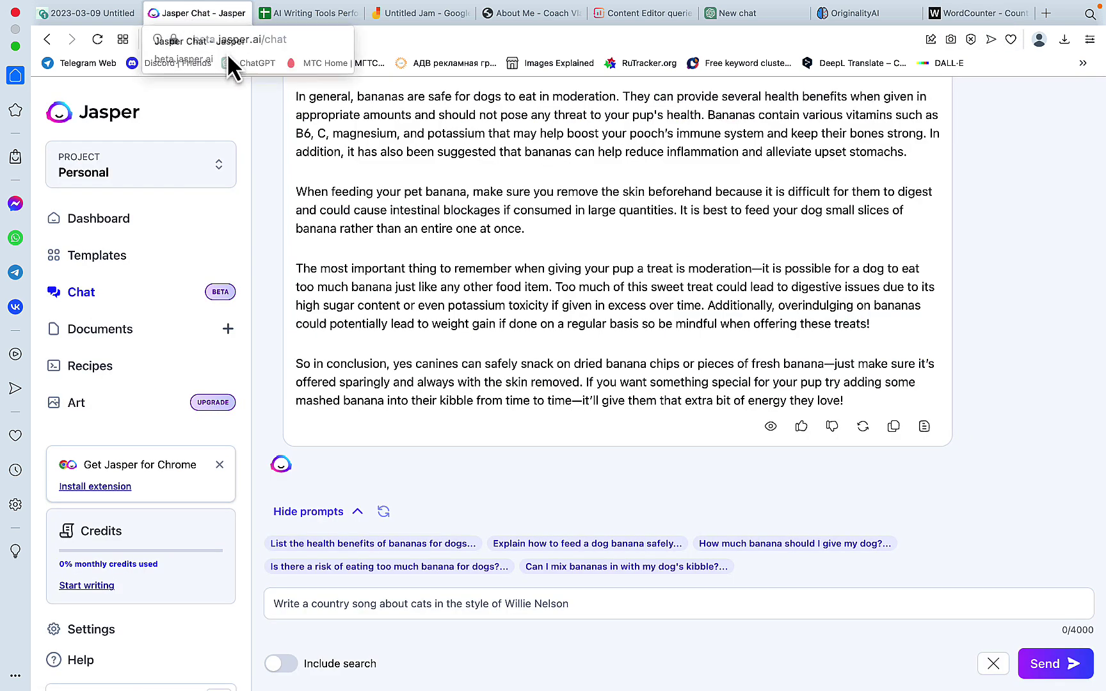
- Pen-write 306/100 under Jasper Chat on the scorecard's Write an article row
click(417, 19)
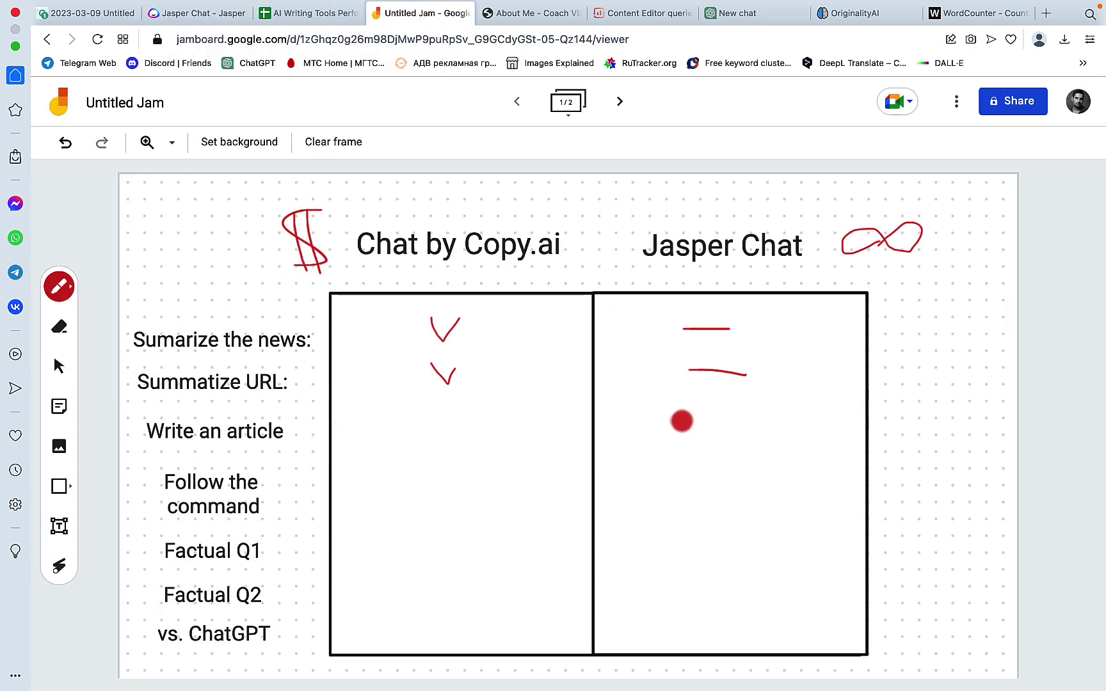
mouse_move(629, 411)
mouse_down()
mouse_move(628, 433)
mouse_move(668, 414)
mouse_up()
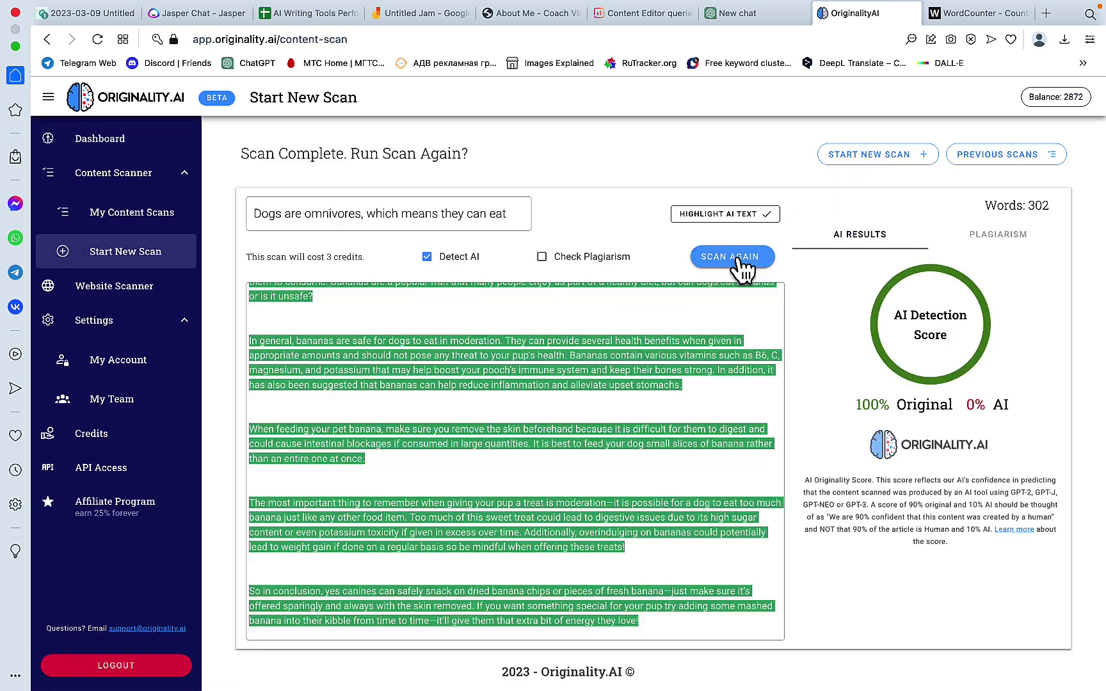
click(449, 17)
mouse_move(708, 395)
mouse_down()
mouse_move(708, 430)
mouse_move(728, 407)
mouse_move(746, 407)
mouse_up()
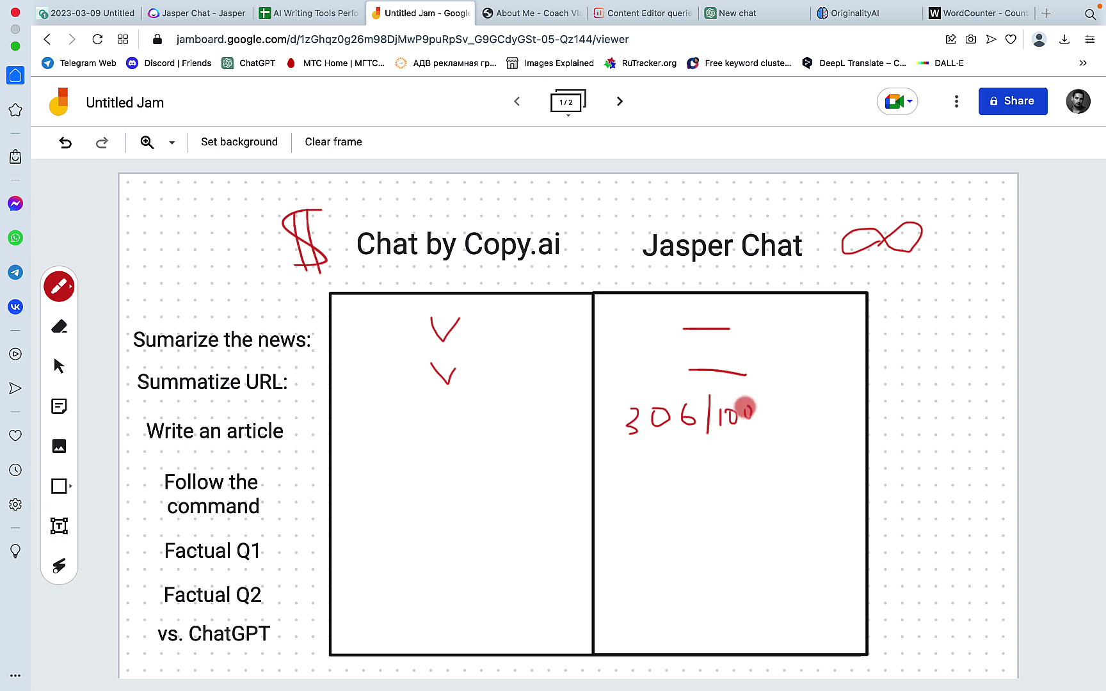
click(632, 16)
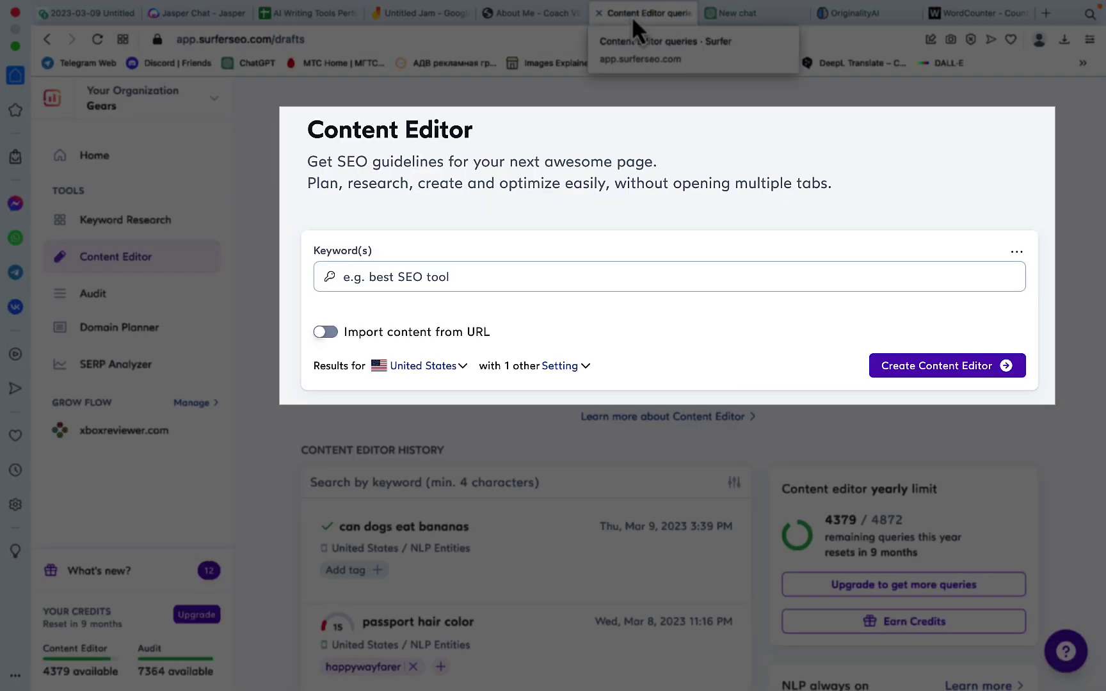
- Paste the banana article into the 'can dogs eat bananas' Surfer draft and remove blank paragraphs
click(420, 525)
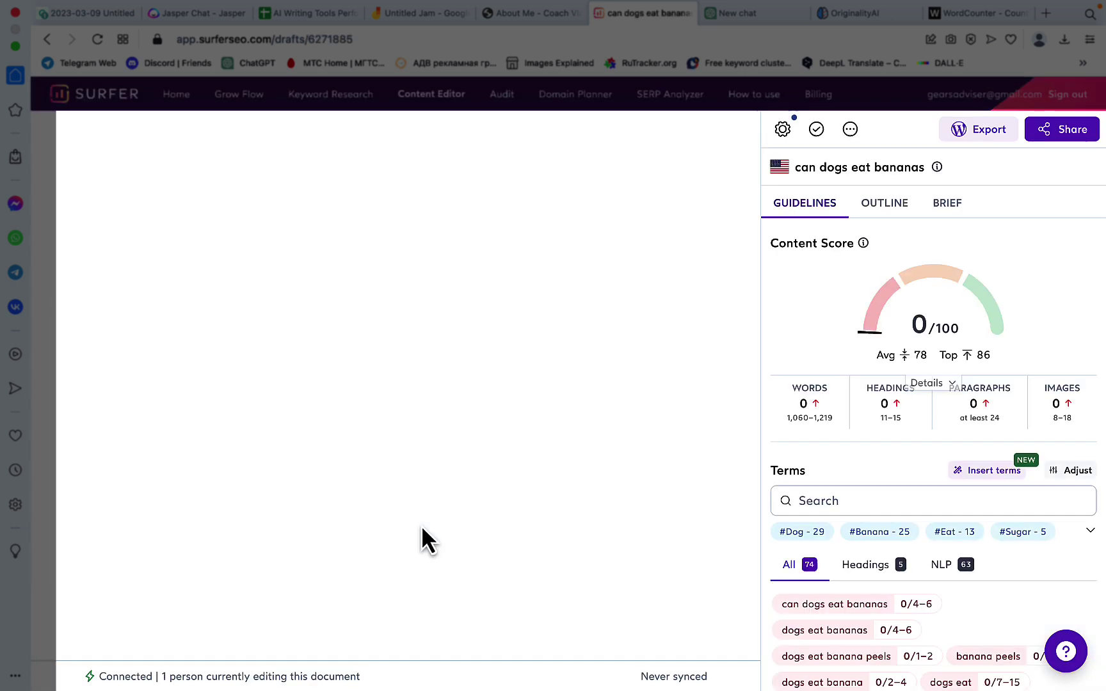
key(super+v)
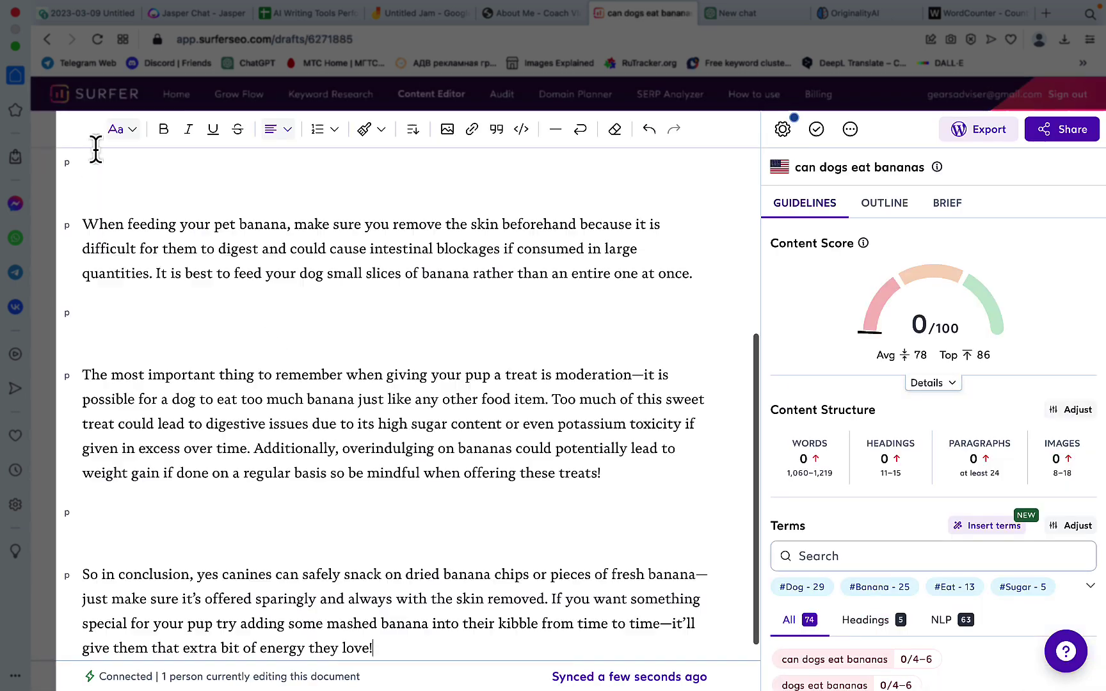
click(123, 516)
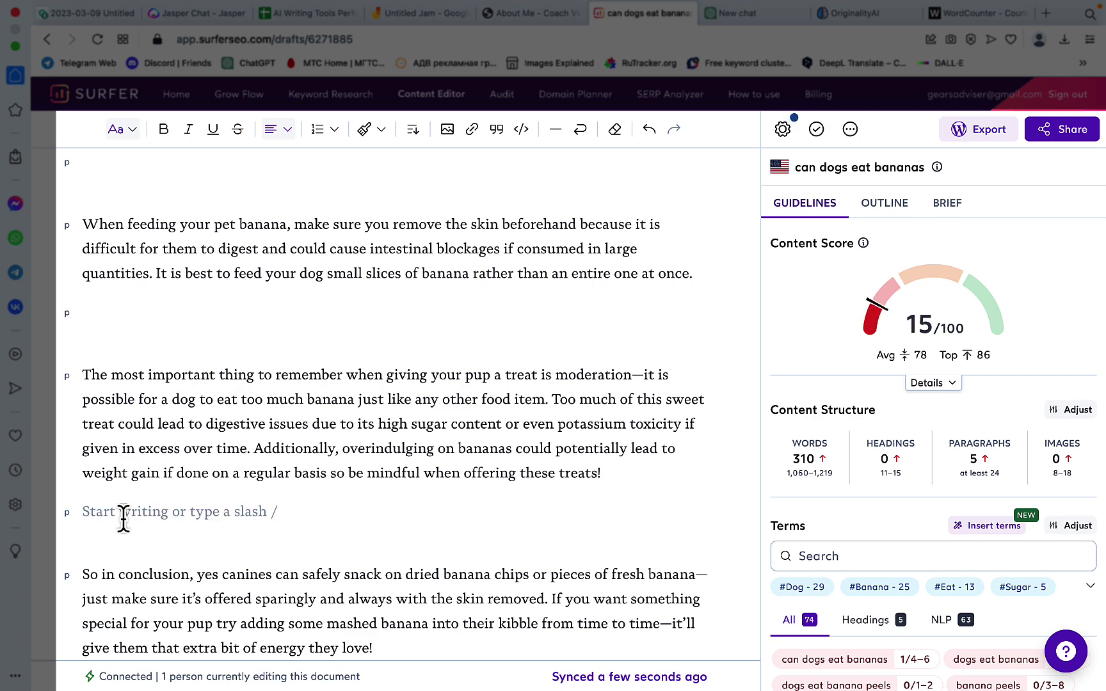
key(BackSpace)
click(124, 331)
scroll(109, 323, up, 3)
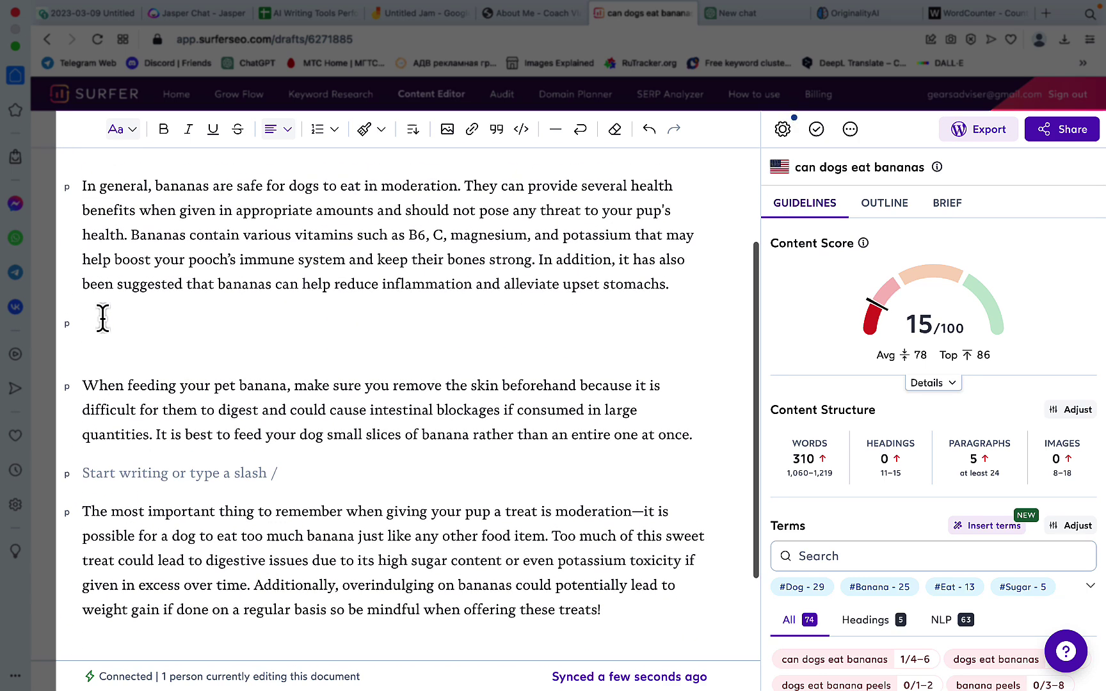
key(BackSpace)
key(BackSpace)
- Delete the blank line above 'In general' and add an empty title line at the top
scroll(108, 307, up, 3)
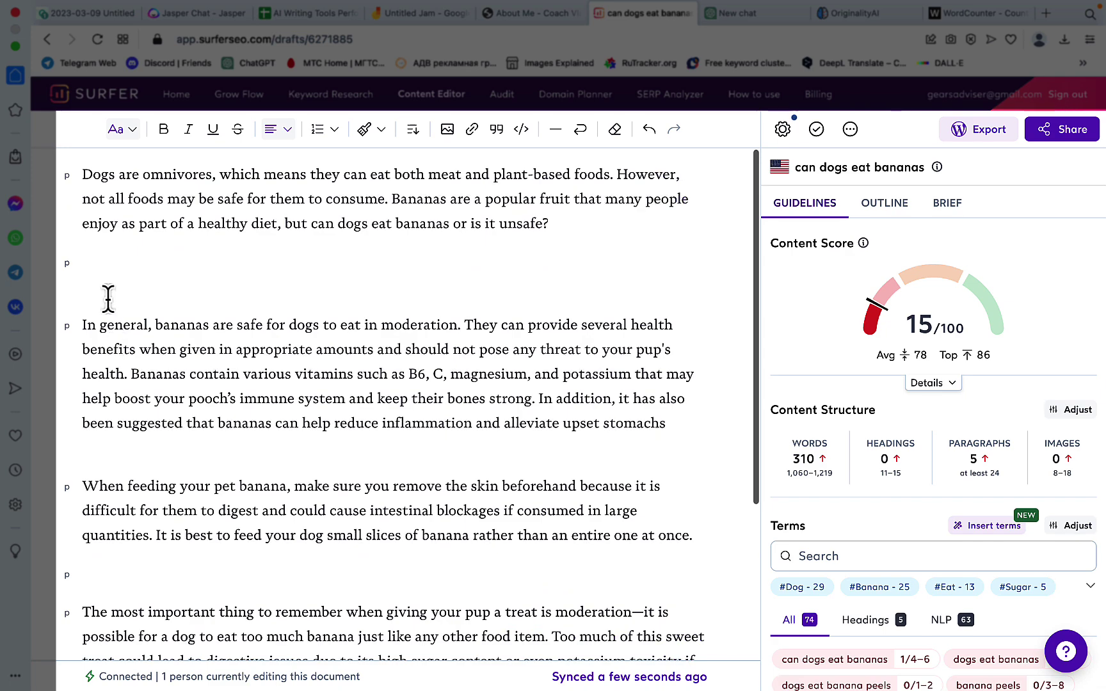
click(108, 297)
key(BackSpace)
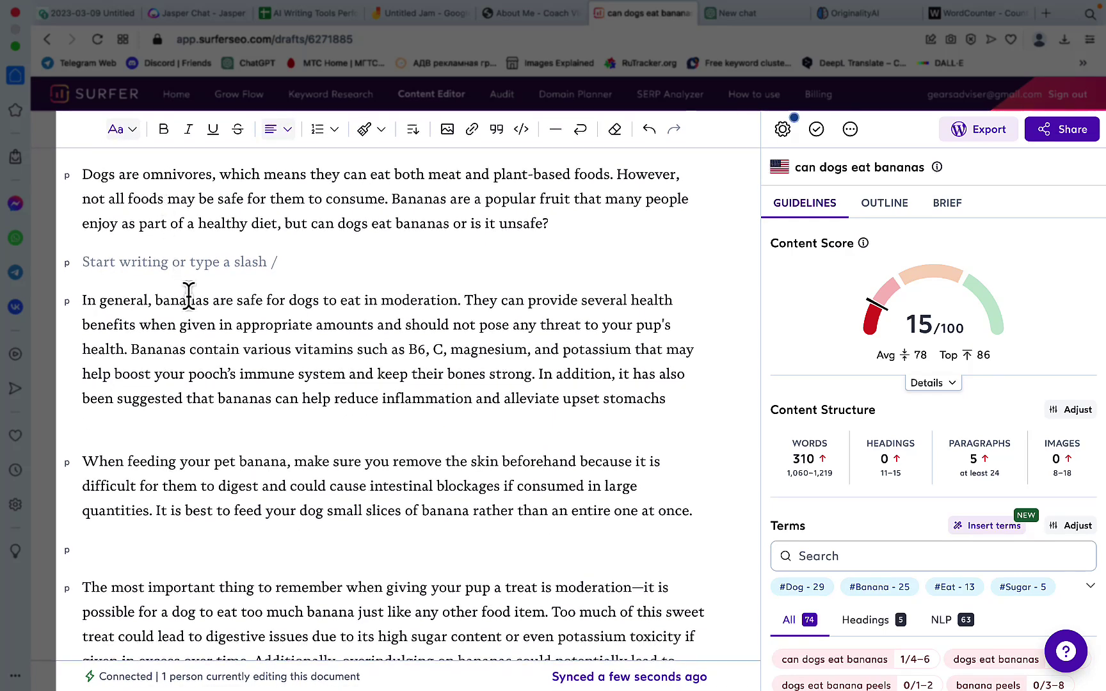
click(83, 176)
key(Return)
key(Return)
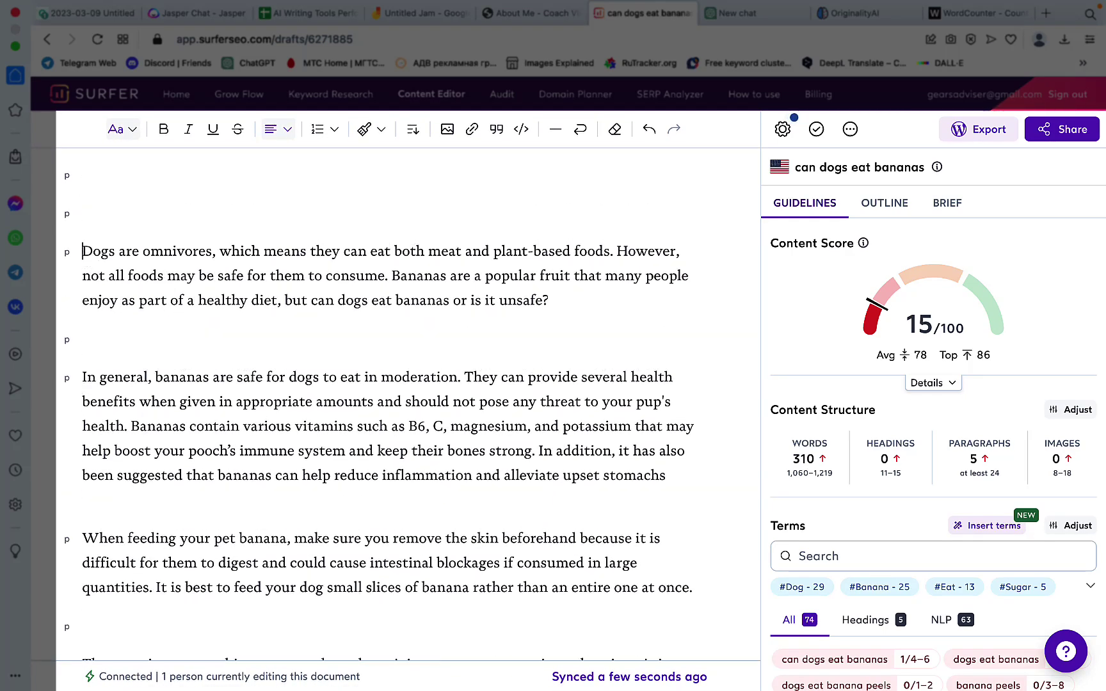
key(Up)
- Add the title 'Can dogs eat bananas' and format it as the H1 heading
text(Can d)
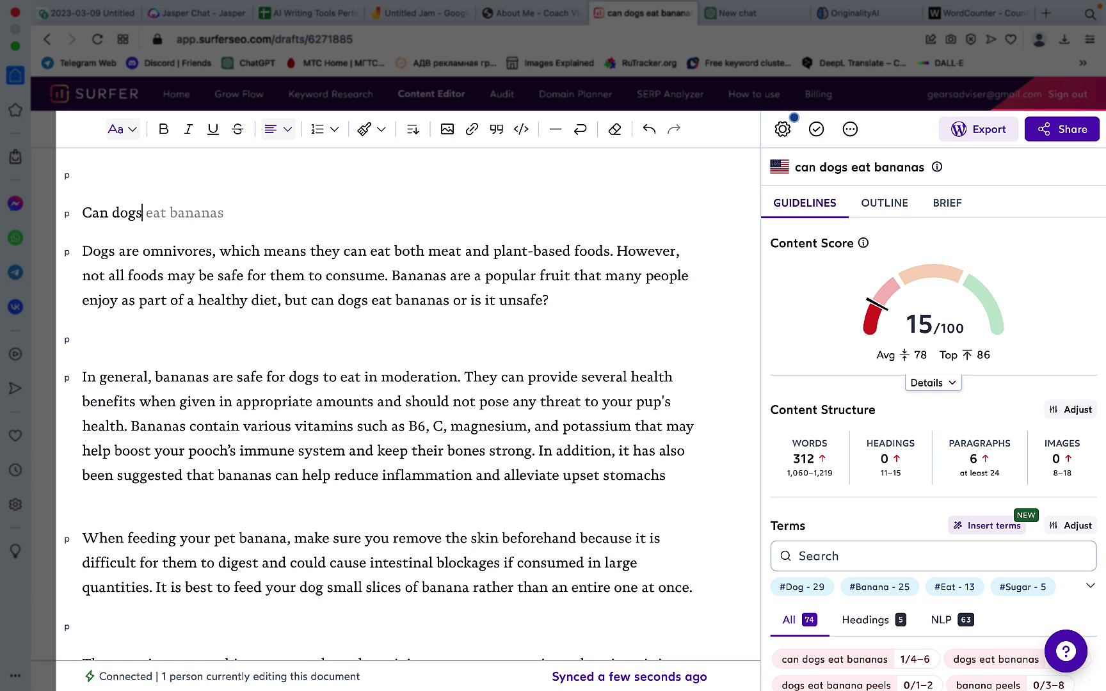
text(ogs)
key(Tab)
drag(224, 211, 80, 209)
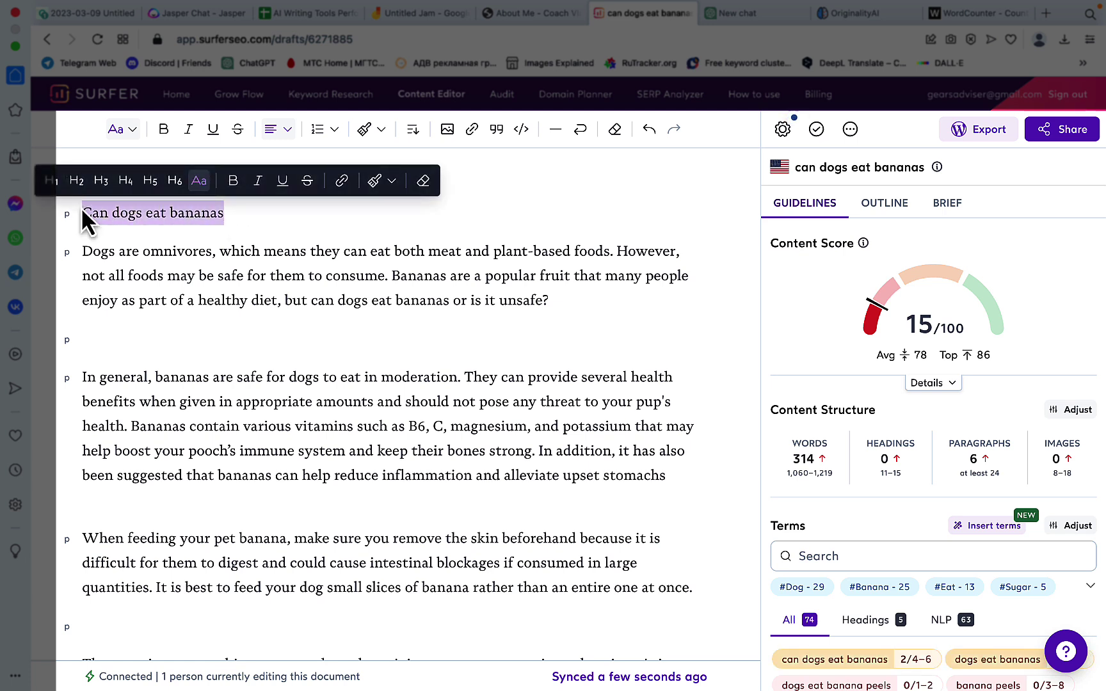
click(53, 181)
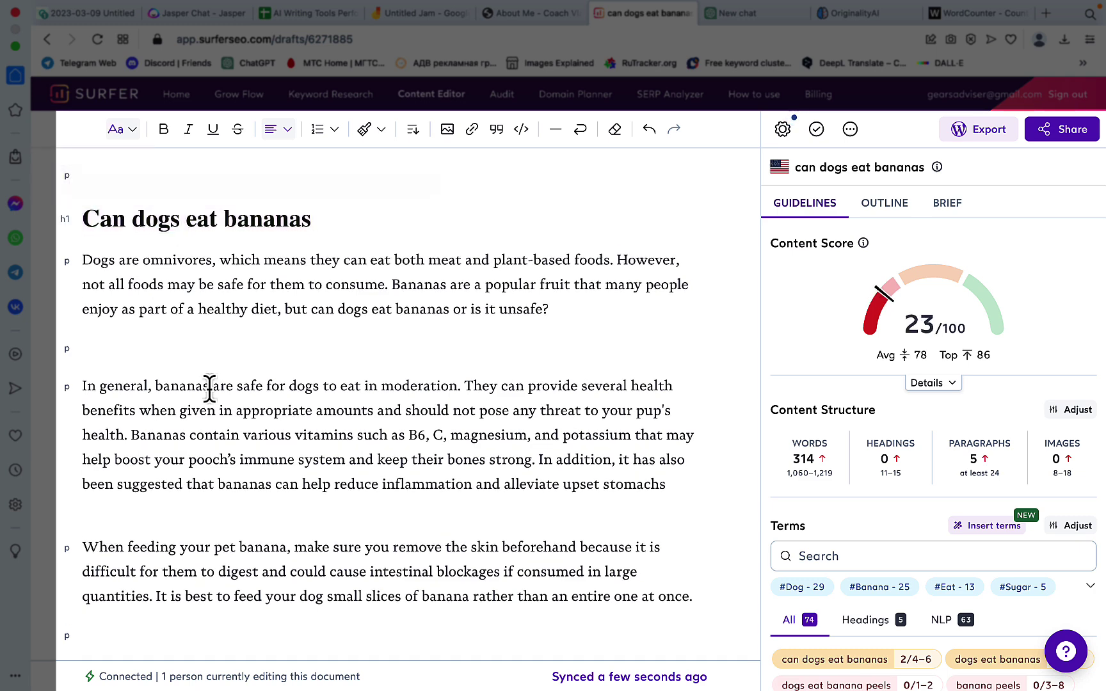
- Delete blank paragraphs after the intro, feeding paragraph and 'stomachs', lifting the score to 29
click(111, 348)
key(BackSpace)
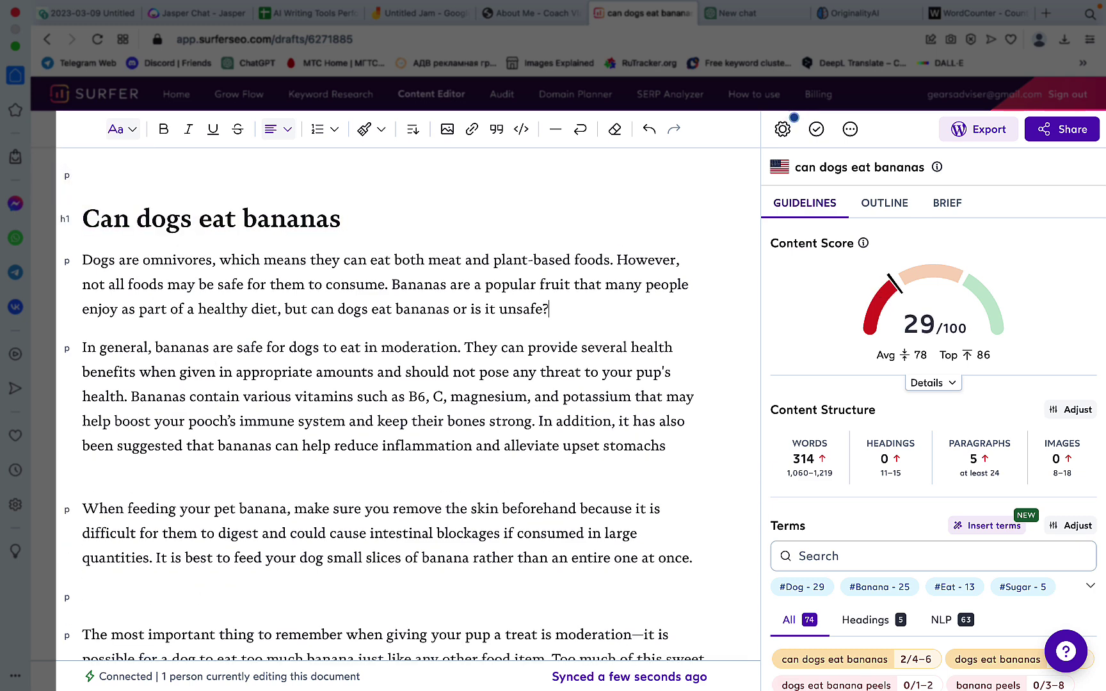
click(96, 595)
key(BackSpace)
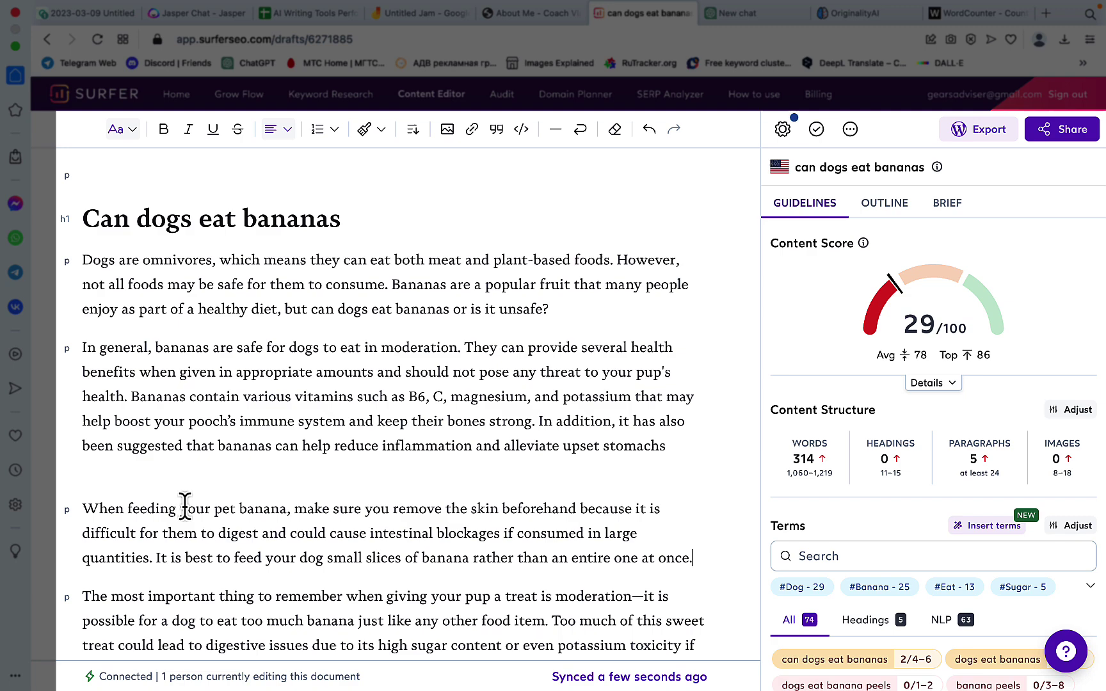
scroll(184, 506, down, 3)
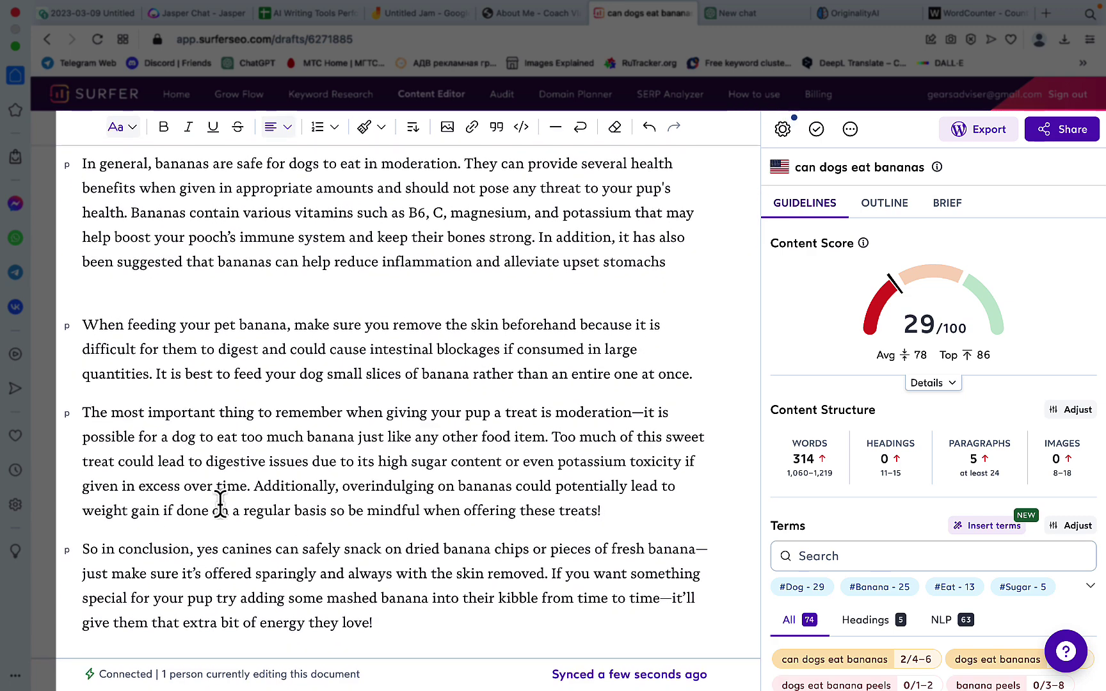
scroll(192, 353, up, 3)
click(96, 471)
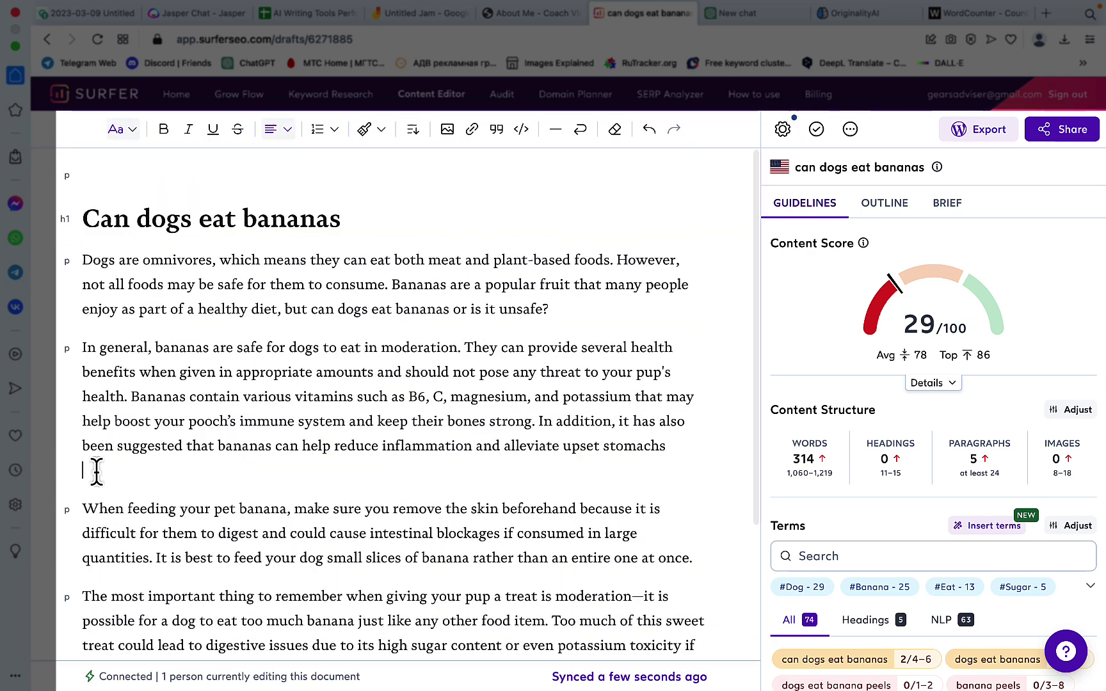
key(BackSpace)
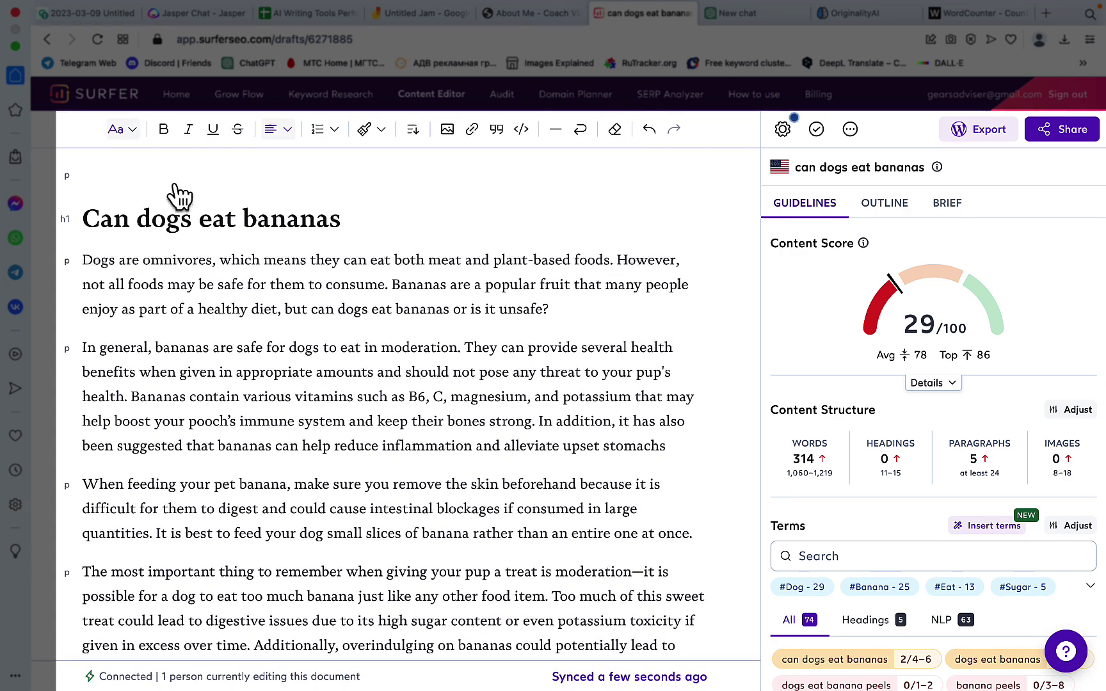
- Write |29 after Jasper's 306/100 on the Jamboard scorecard
click(415, 19)
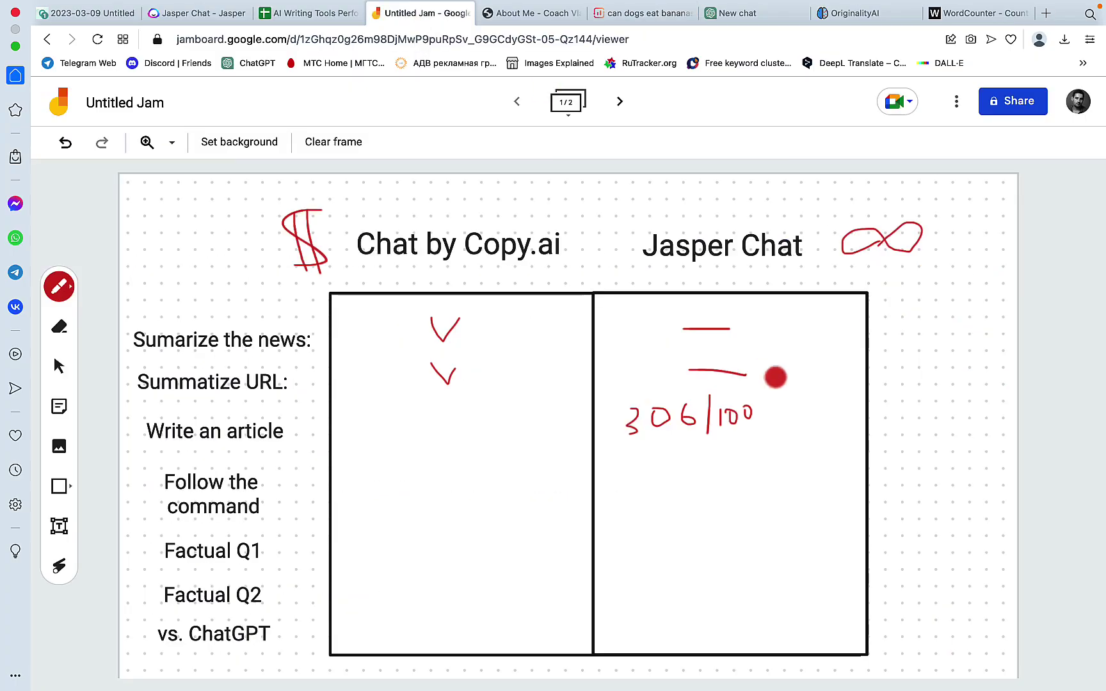
mouse_move(780, 398)
mouse_down()
mouse_move(777, 439)
mouse_move(814, 440)
mouse_move(834, 419)
mouse_move(830, 440)
mouse_up()
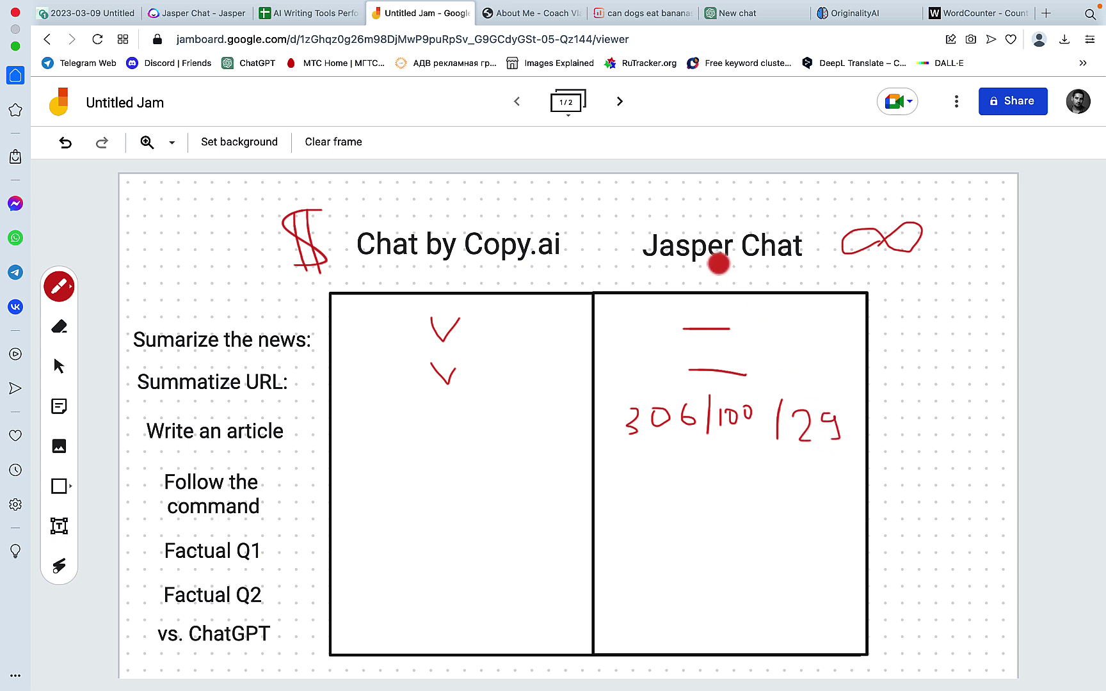
click(83, 14)
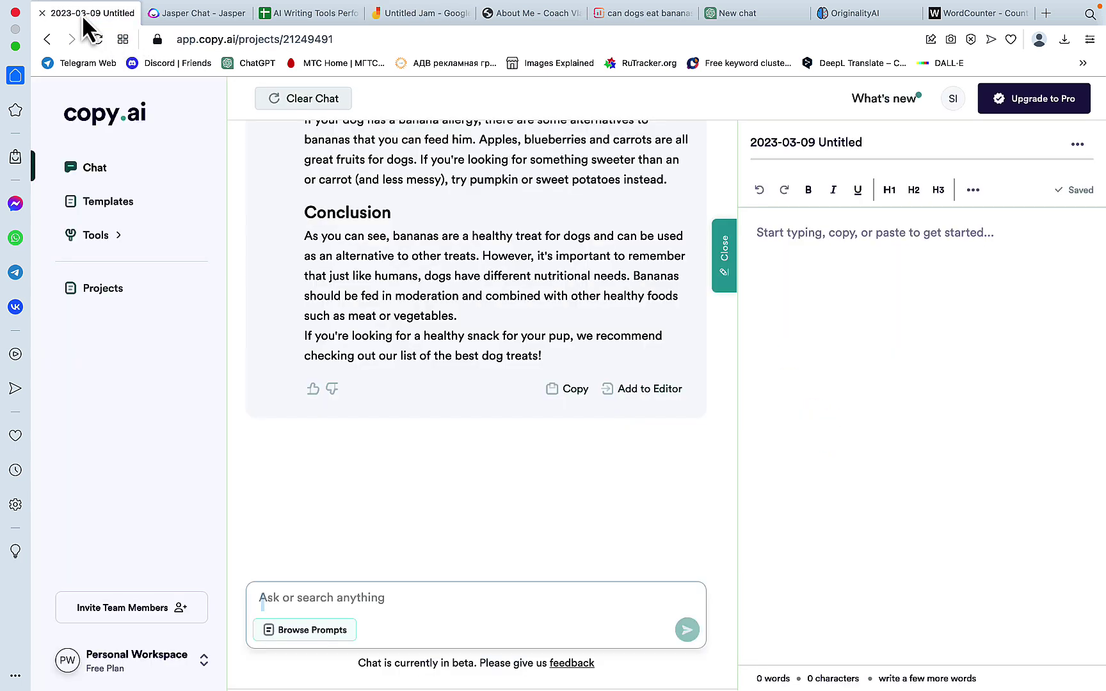
- Paste Copy.ai's banana article into WordCounter, counting 771 words and 4,484 characters
click(574, 391)
click(975, 14)
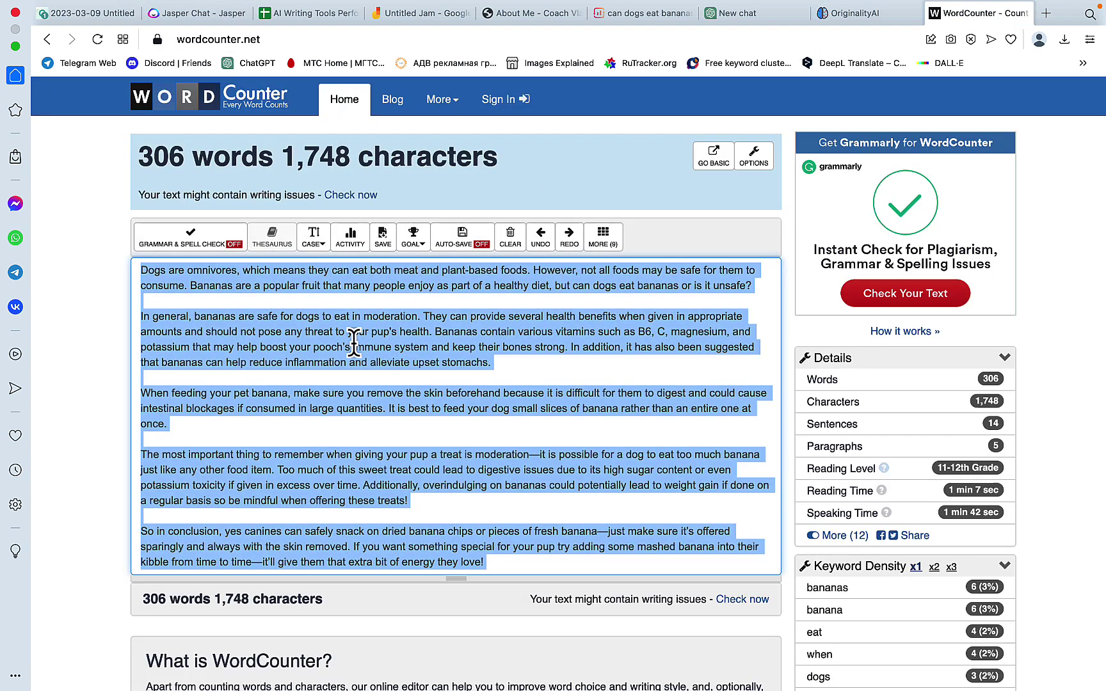
key(super+v)
scroll(372, 365, up, 15)
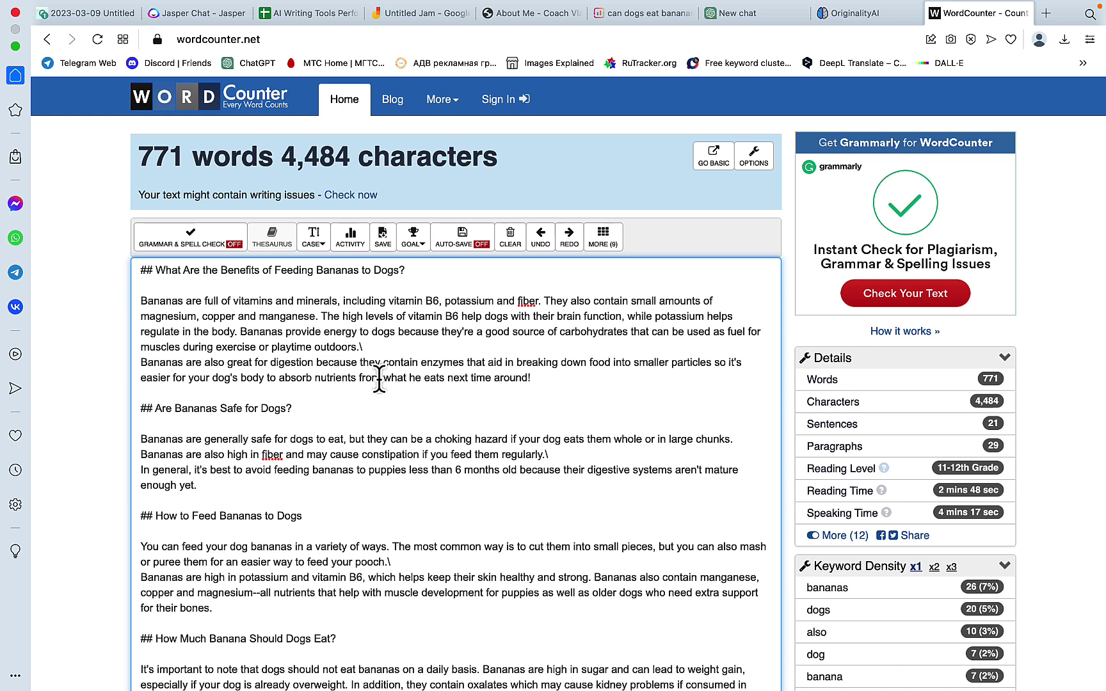
- Rescan Copy.ai's 743-word article in Originality.AI: 96% original, 4% AI
click(851, 13)
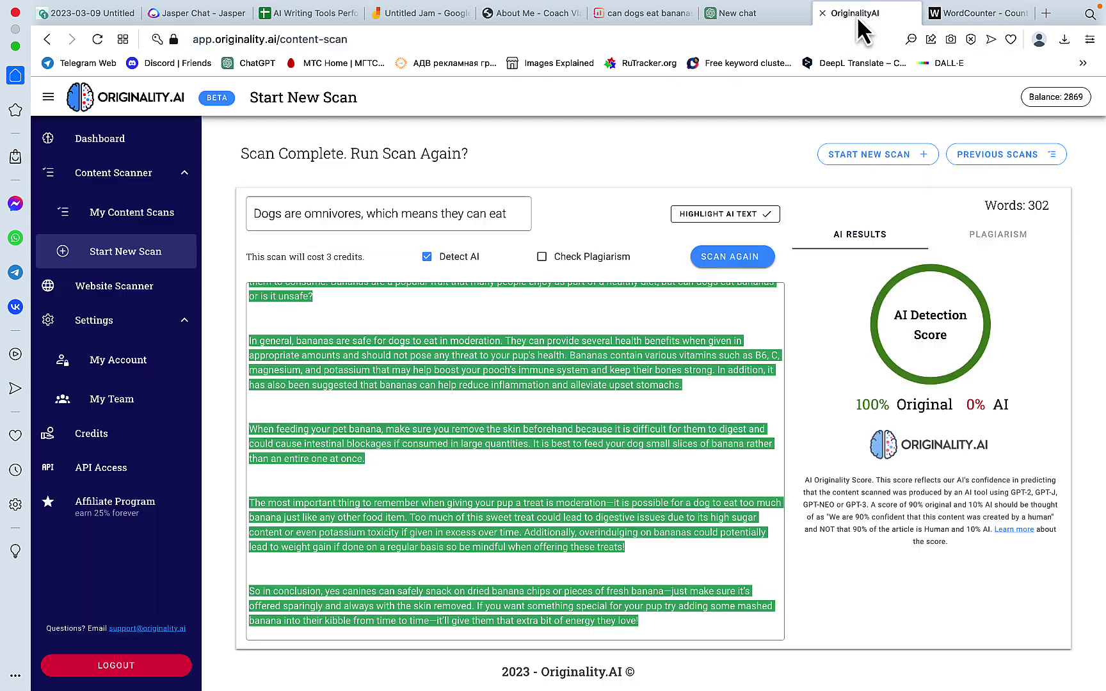
click(736, 256)
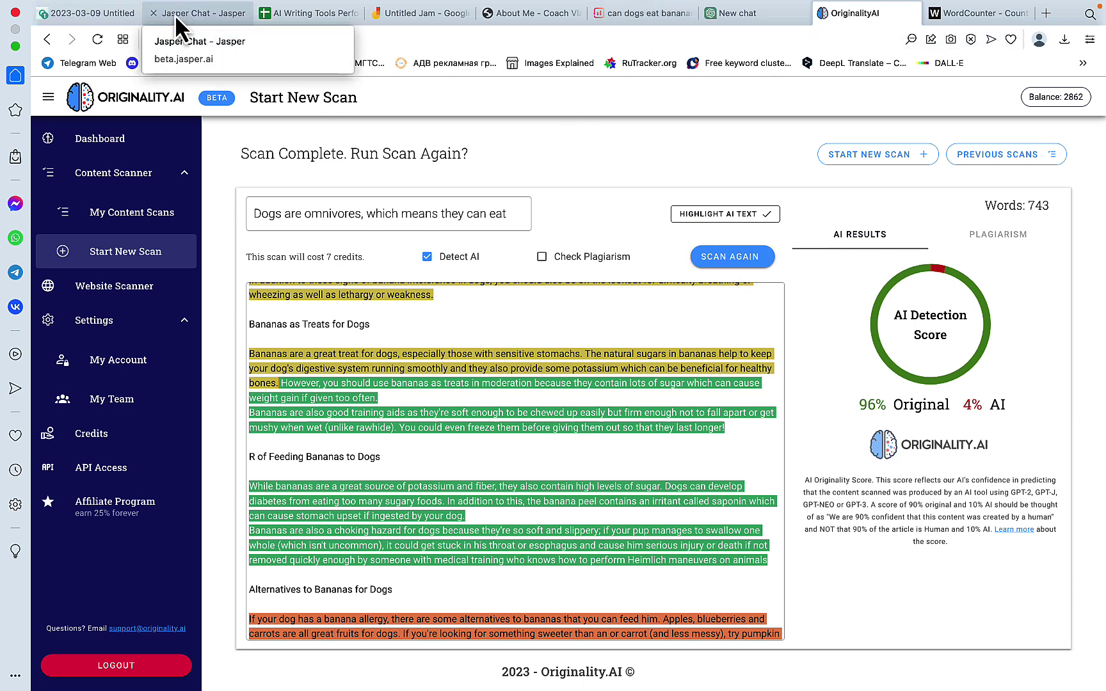
click(441, 19)
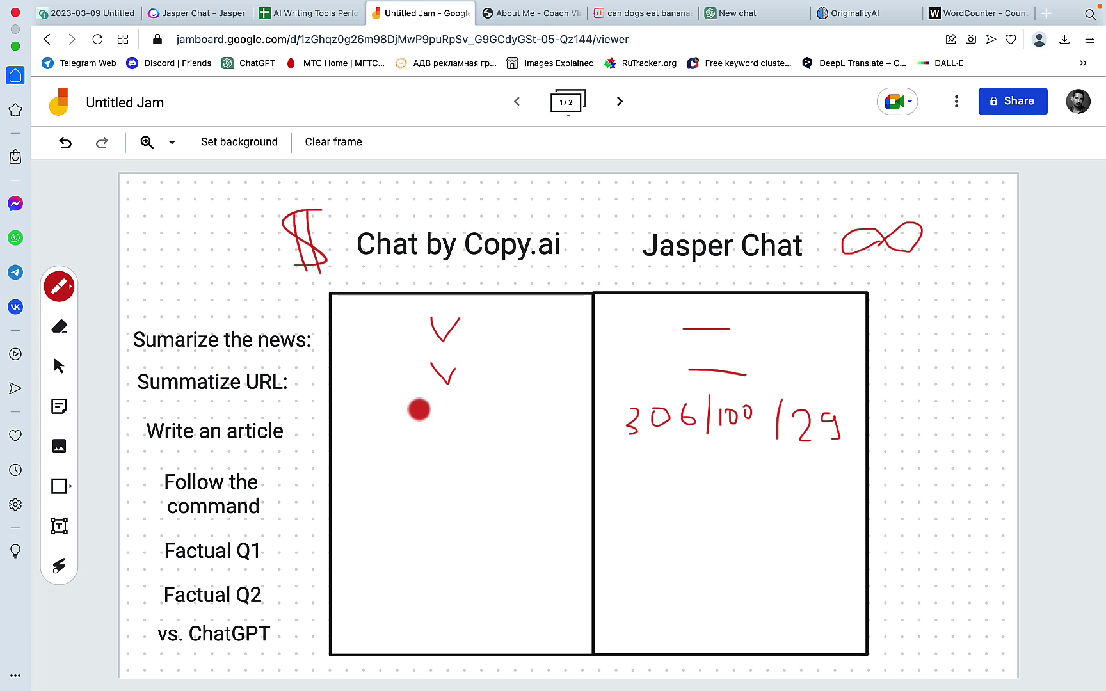
- Write 780/56 in Chat by Copy.ai's column on the Write an article row
mouse_move(370, 408)
mouse_down()
mouse_move(368, 432)
mouse_move(394, 405)
mouse_move(380, 421)
mouse_move(416, 409)
mouse_move(418, 455)
mouse_up()
mouse_move(446, 417)
mouse_down()
mouse_move(471, 414)
mouse_move(493, 434)
mouse_up()
- Replace the Surfer draft with Copy.ai's 774-word article, scoring 38/100 with 9 headings
click(680, 16)
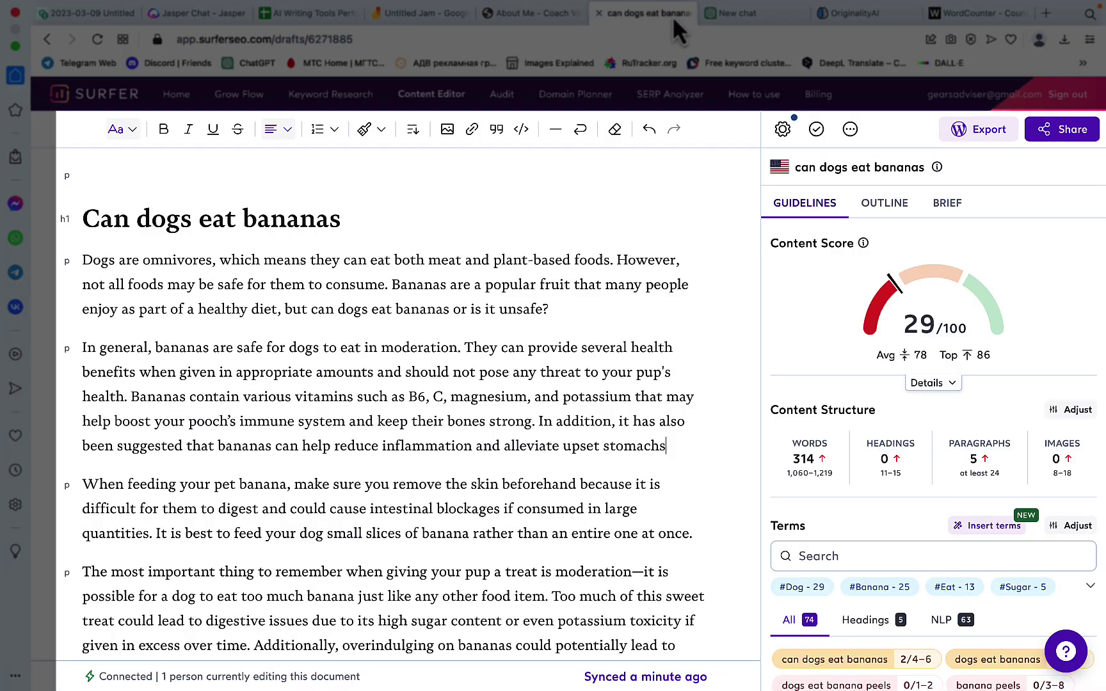
key(ctrl+a)
key(ctrl+v)
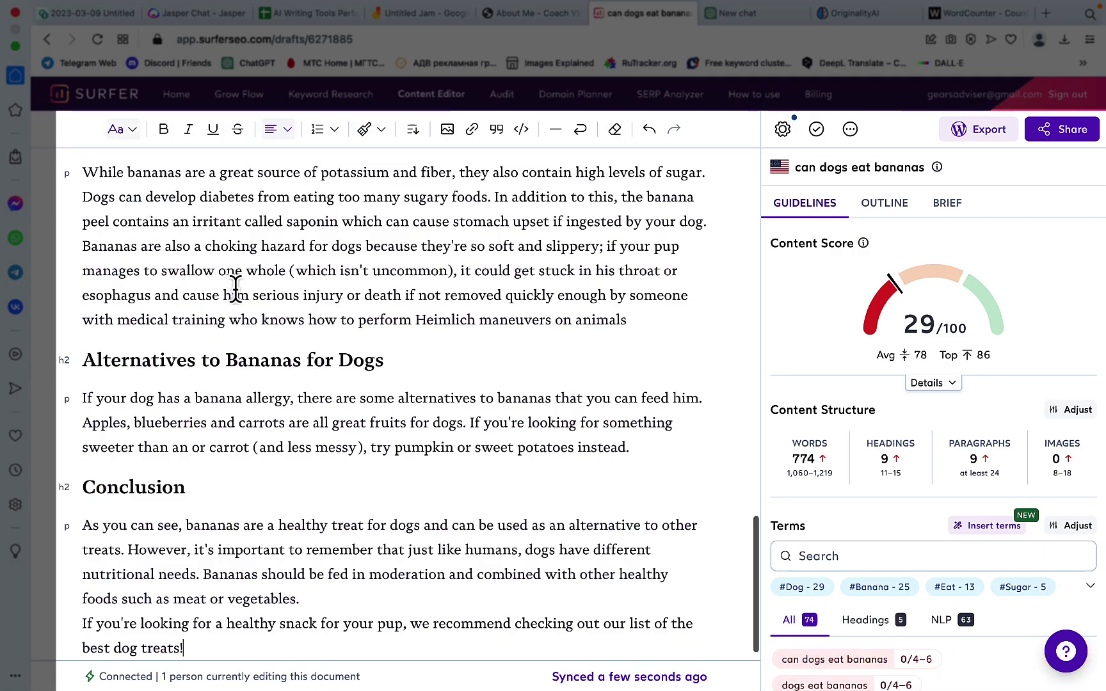
scroll(234, 288, up, 5)
scroll(235, 289, up, 5)
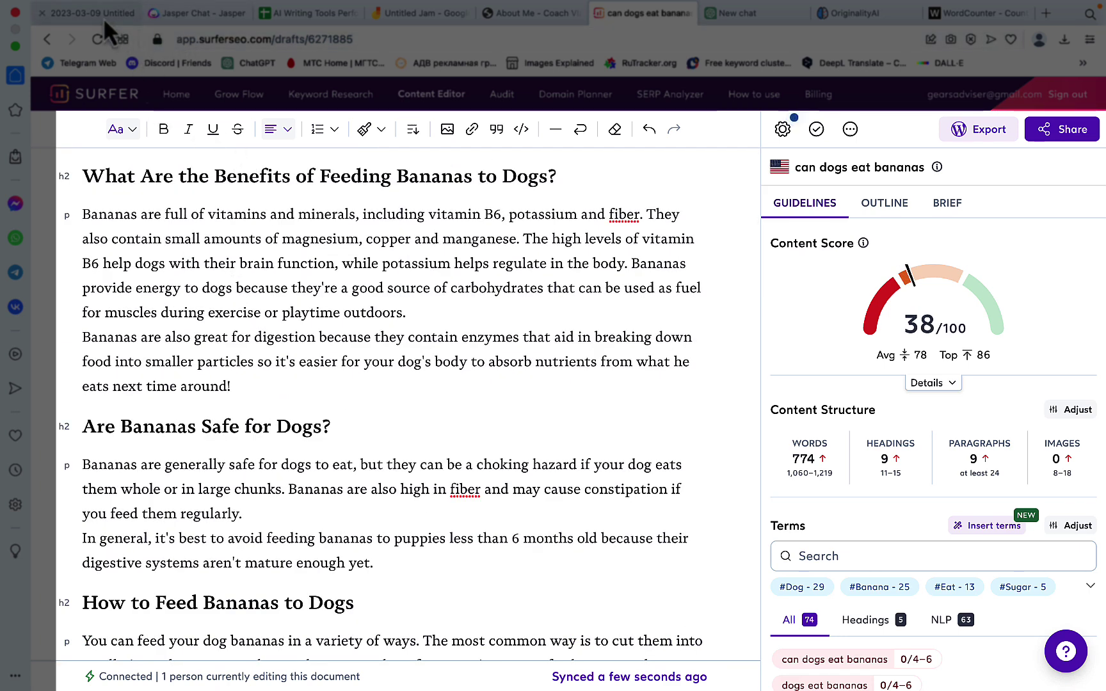
- Write 38 with a tick for Chat by Copy.ai and a dash after Jasper's 29
click(404, 18)
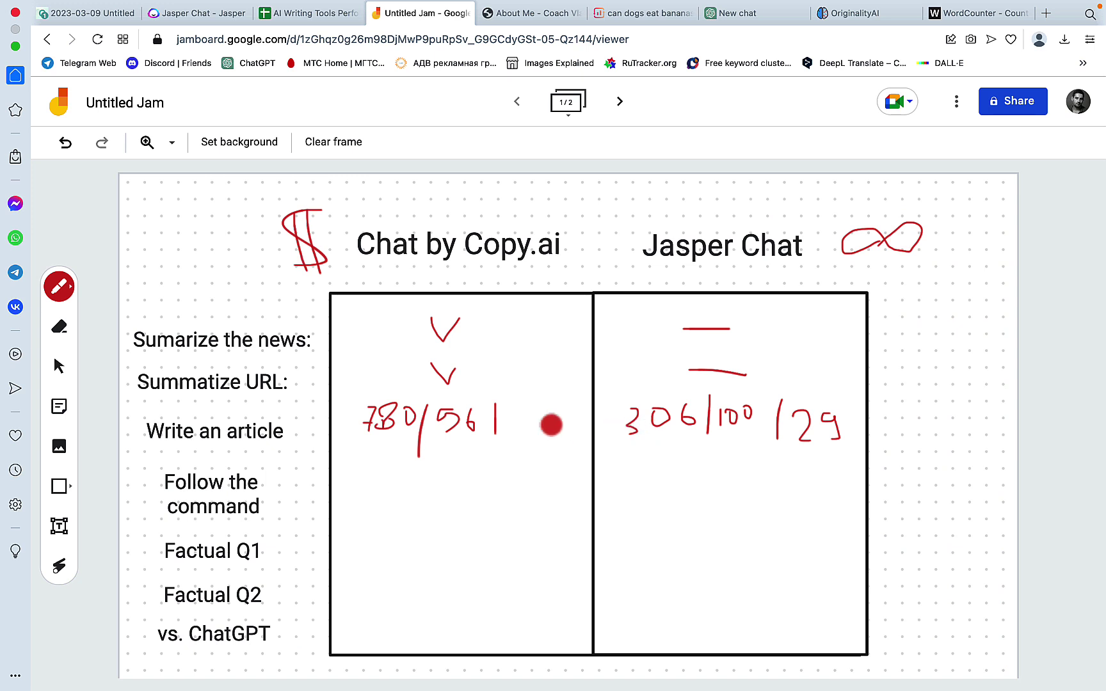
mouse_move(502, 411)
mouse_down()
mouse_move(508, 436)
mouse_move(535, 418)
mouse_move(563, 422)
mouse_move(577, 393)
mouse_up()
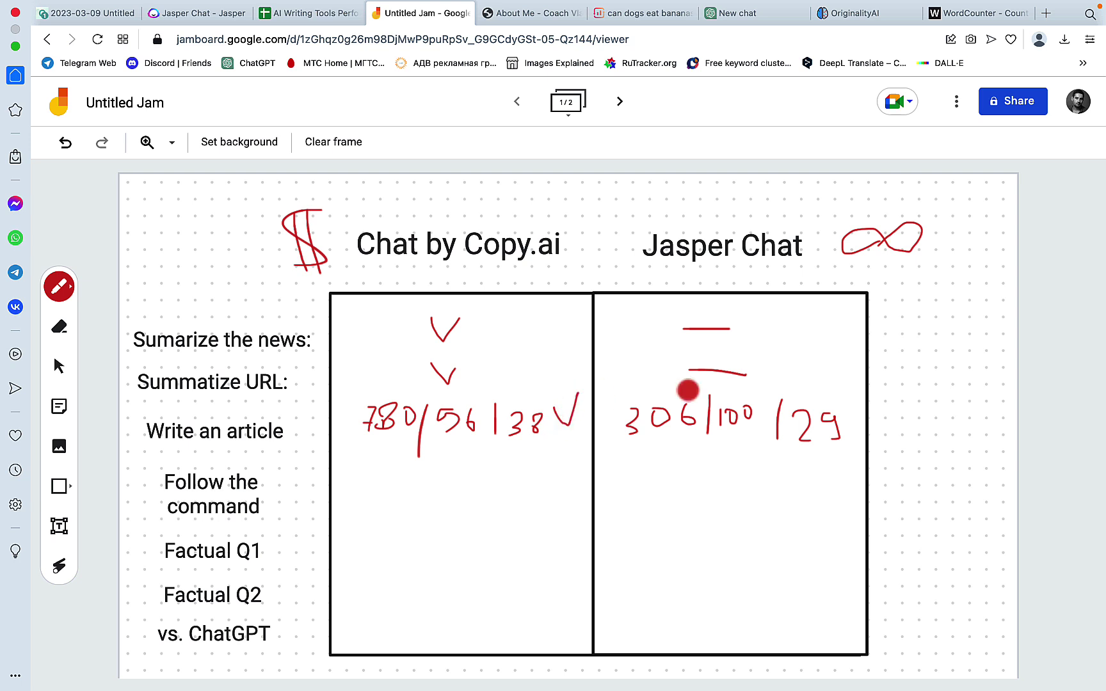
drag(856, 424, 881, 423)
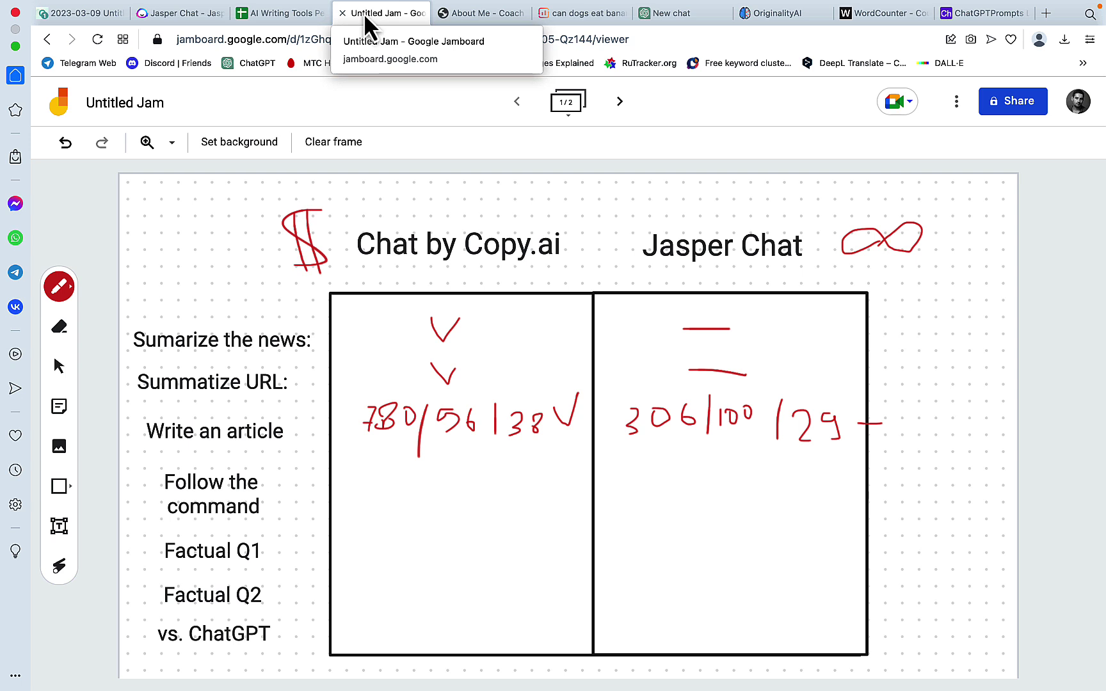
click(90, 12)
click(299, 595)
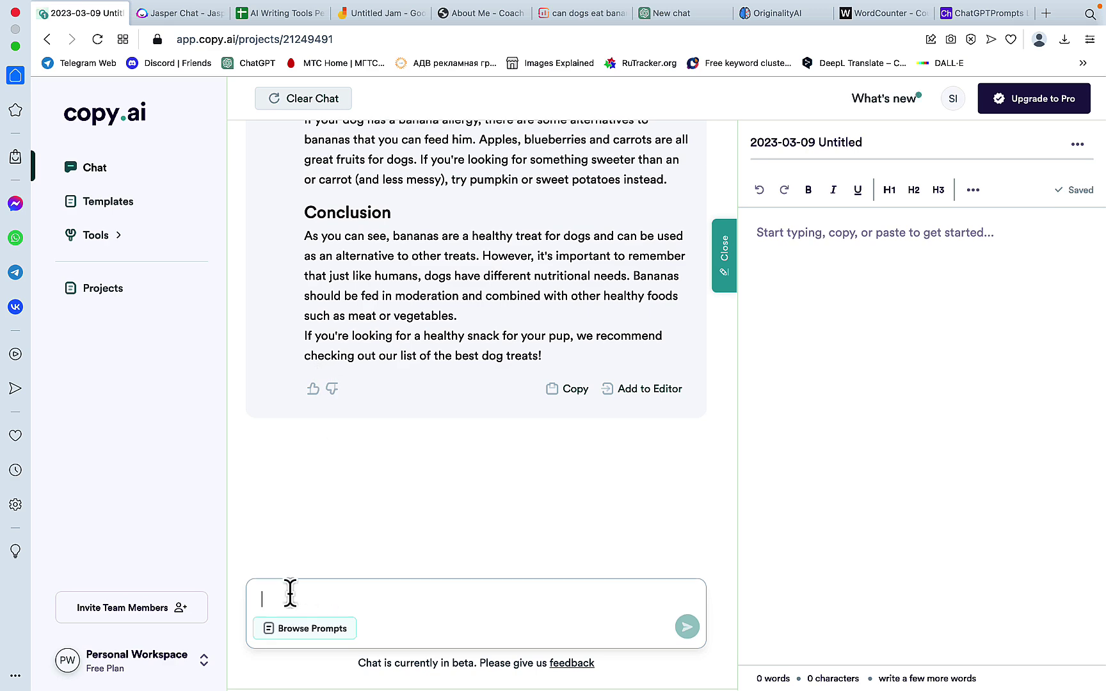
key(ctrl+v)
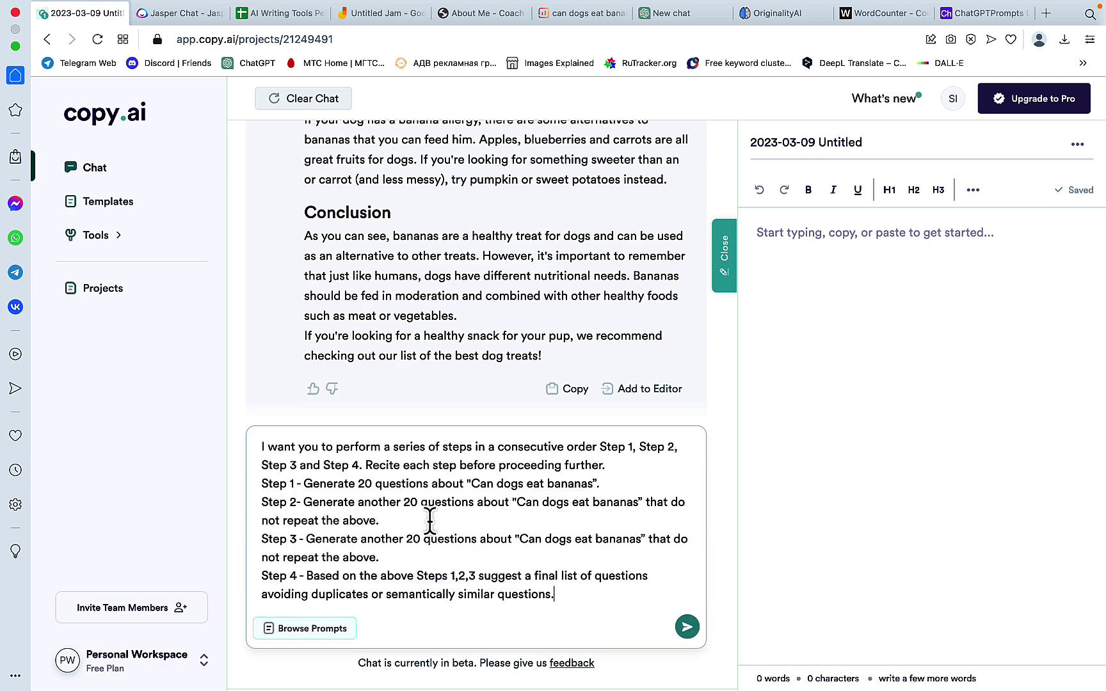
key(Return)
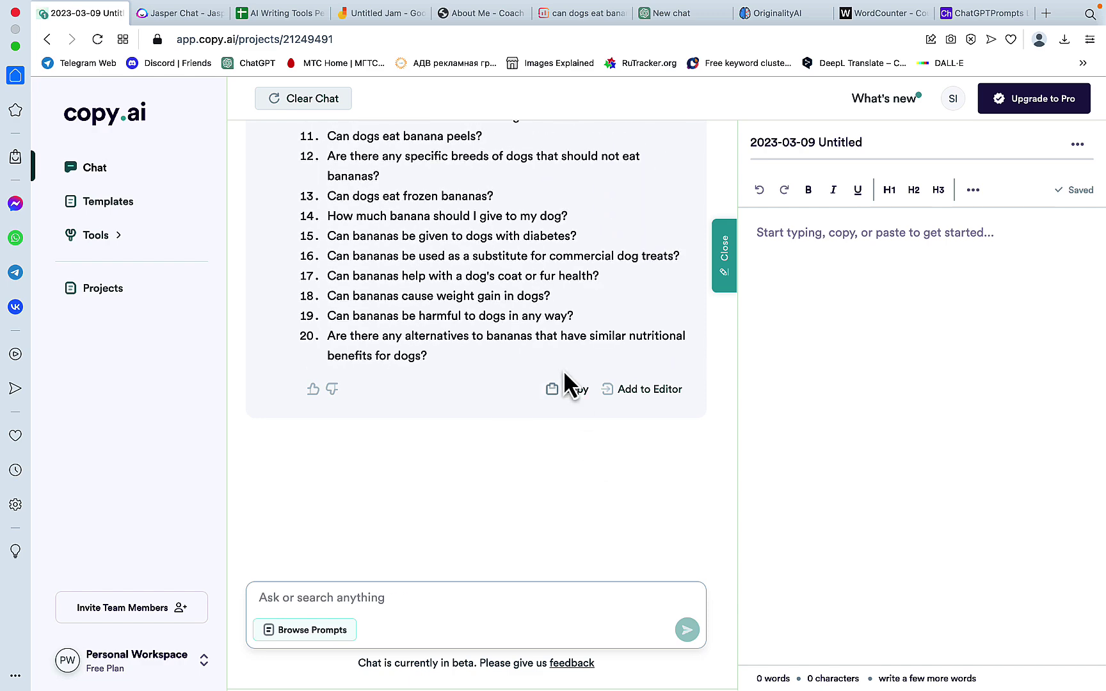
scroll(559, 365, up, 5)
scroll(558, 368, up, 1)
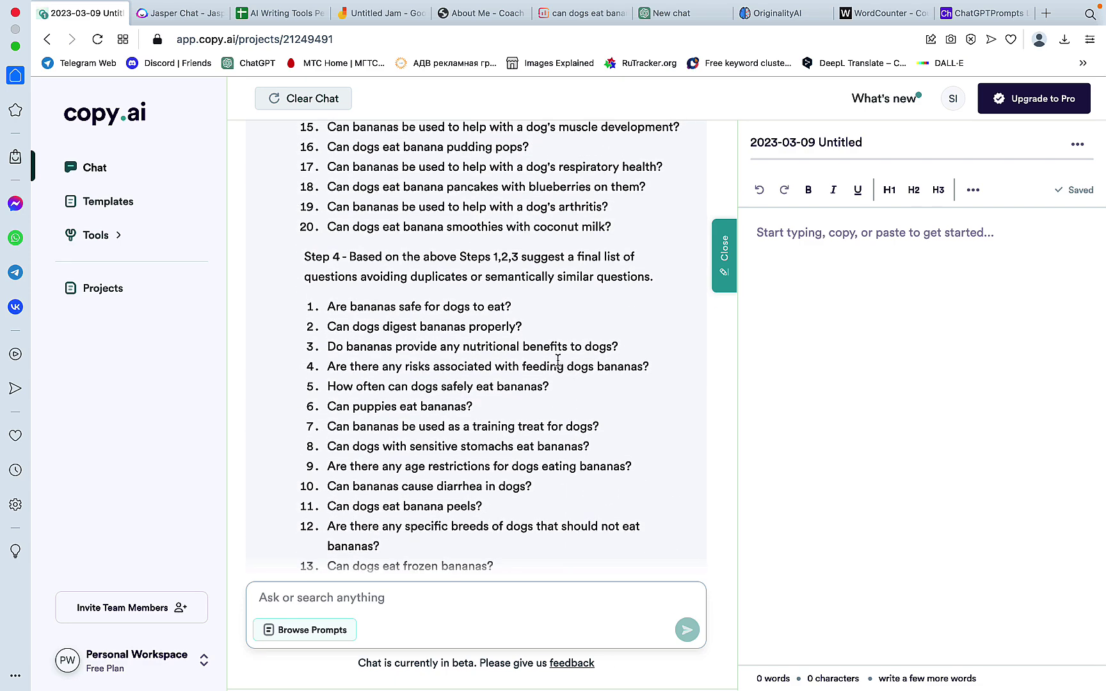
scroll(558, 360, up, 3)
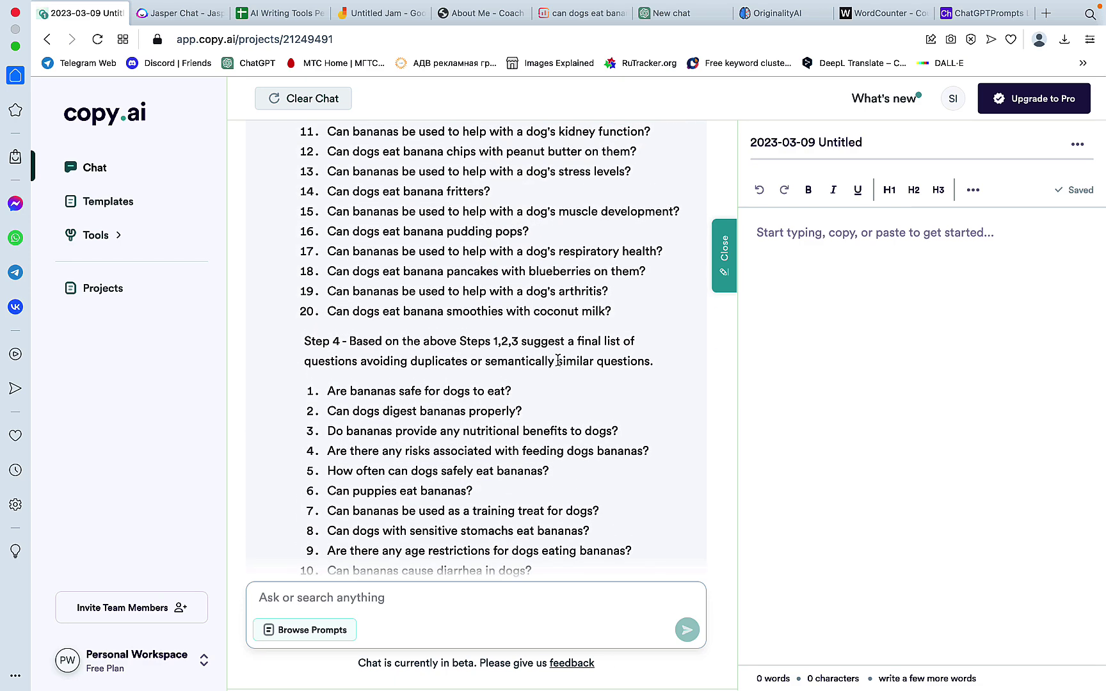
scroll(488, 389, up, 15)
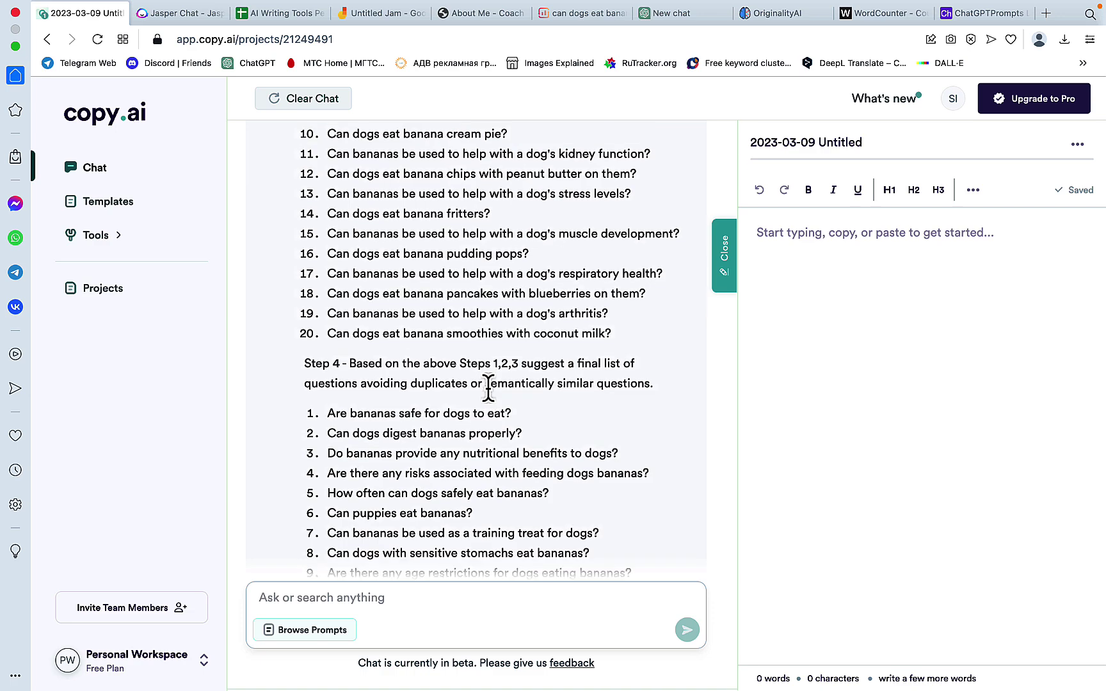
scroll(488, 386, up, 15)
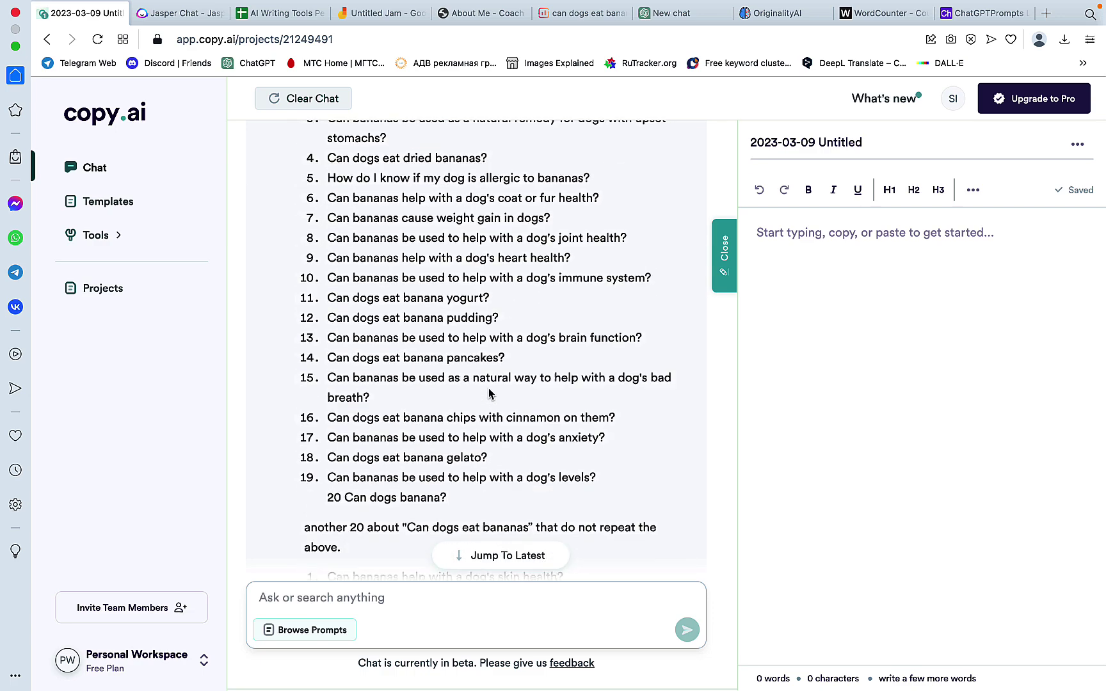
scroll(489, 389, up, 13)
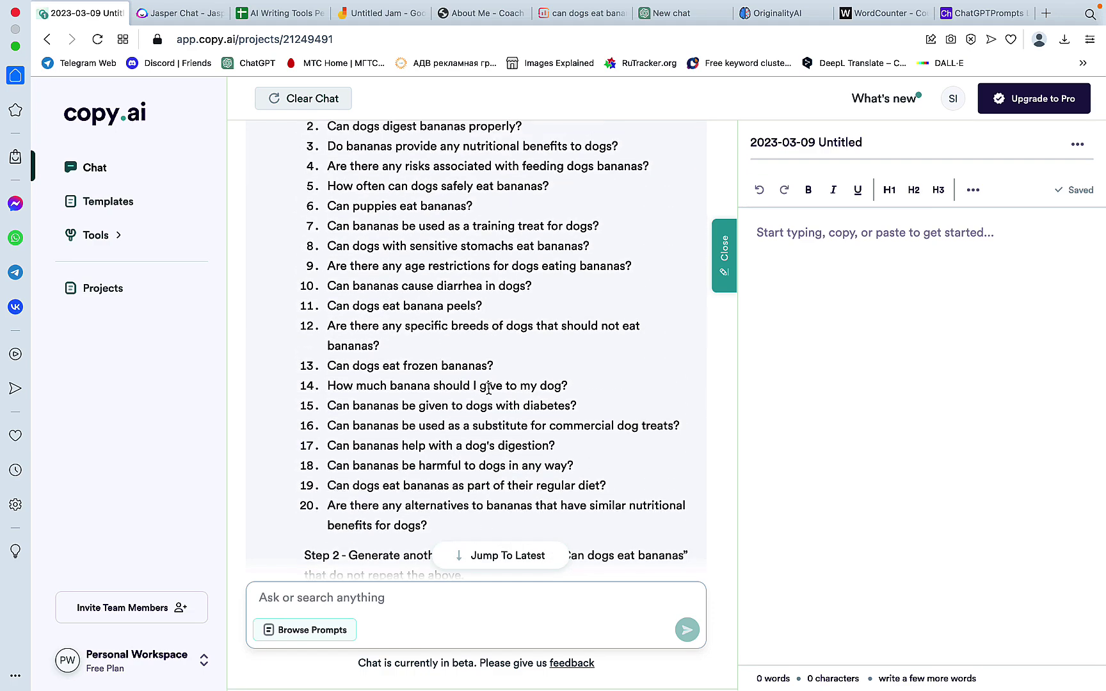
scroll(488, 389, down, 12)
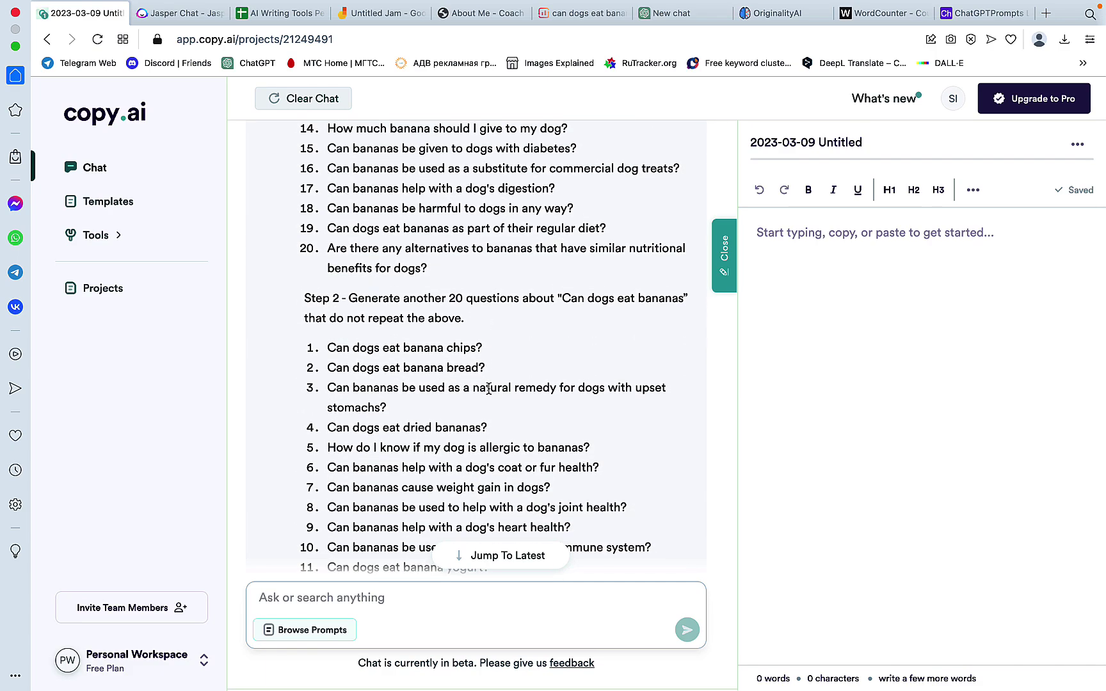
scroll(488, 388, down, 20)
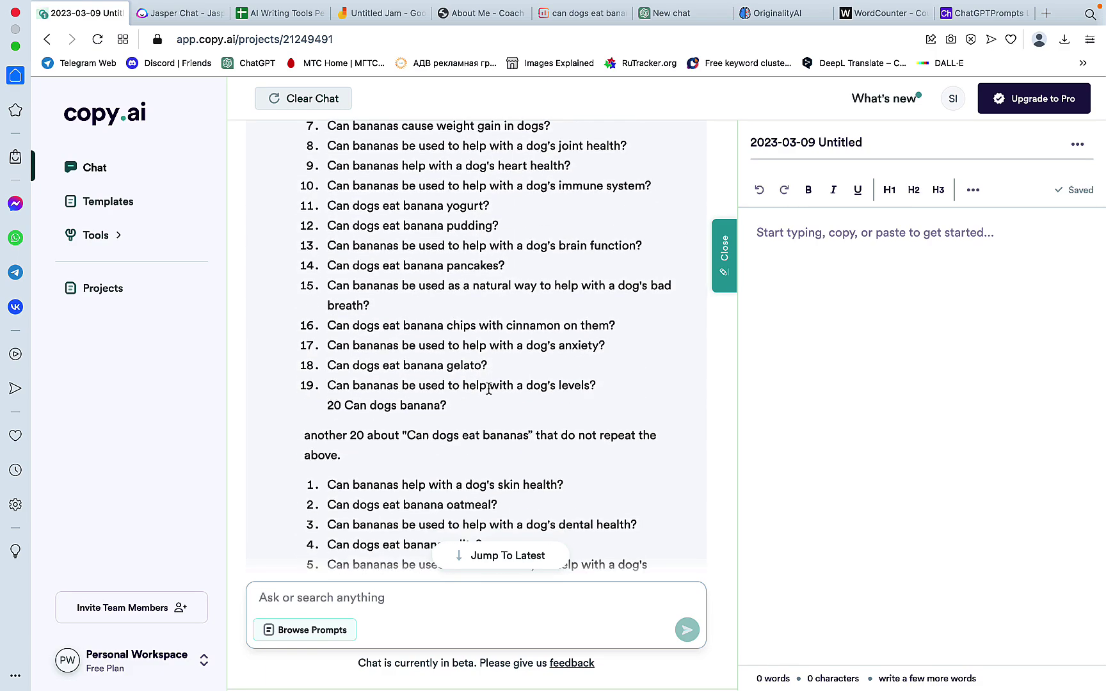
scroll(488, 389, down, 7)
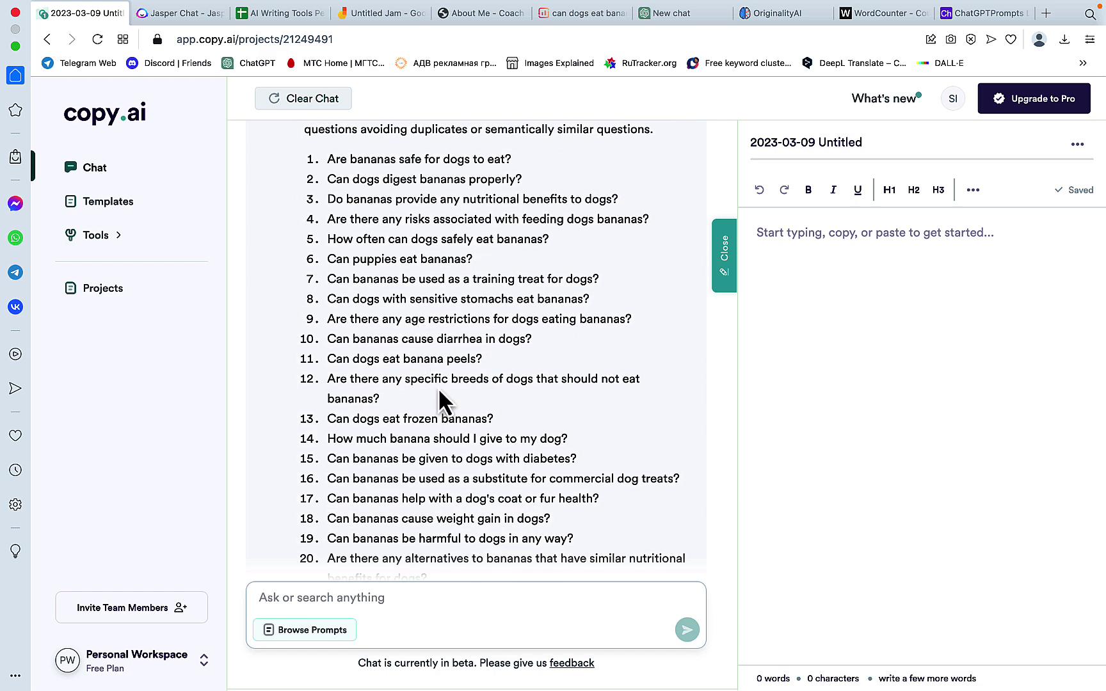
scroll(439, 394, down, 4)
scroll(438, 389, down, 4)
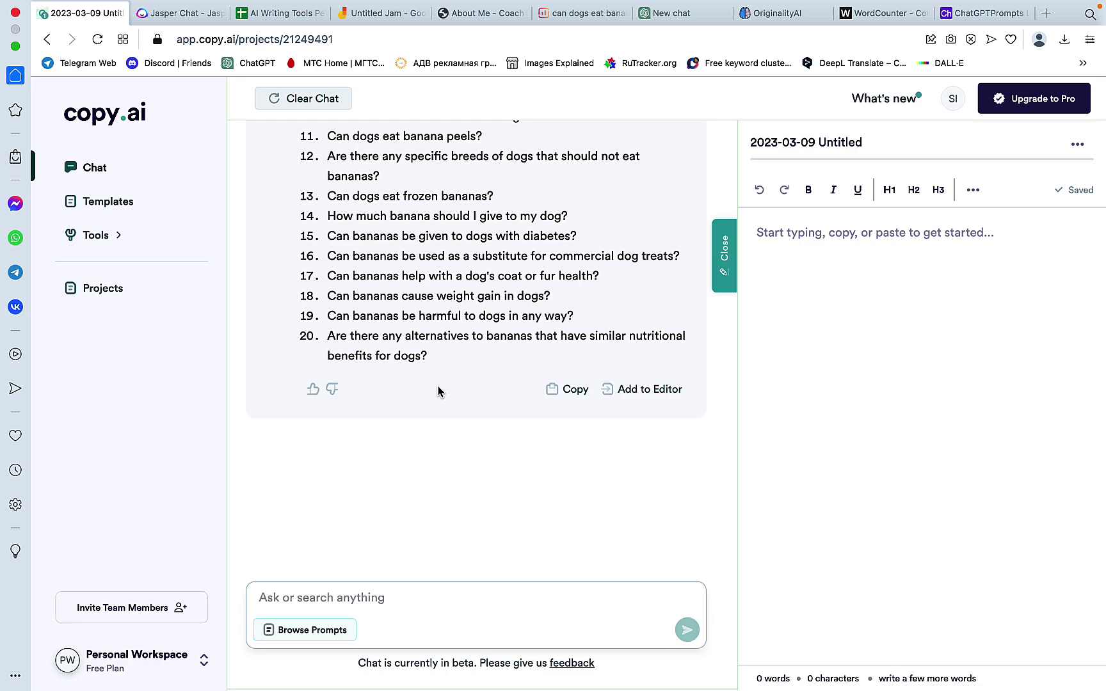
scroll(438, 389, up, 7)
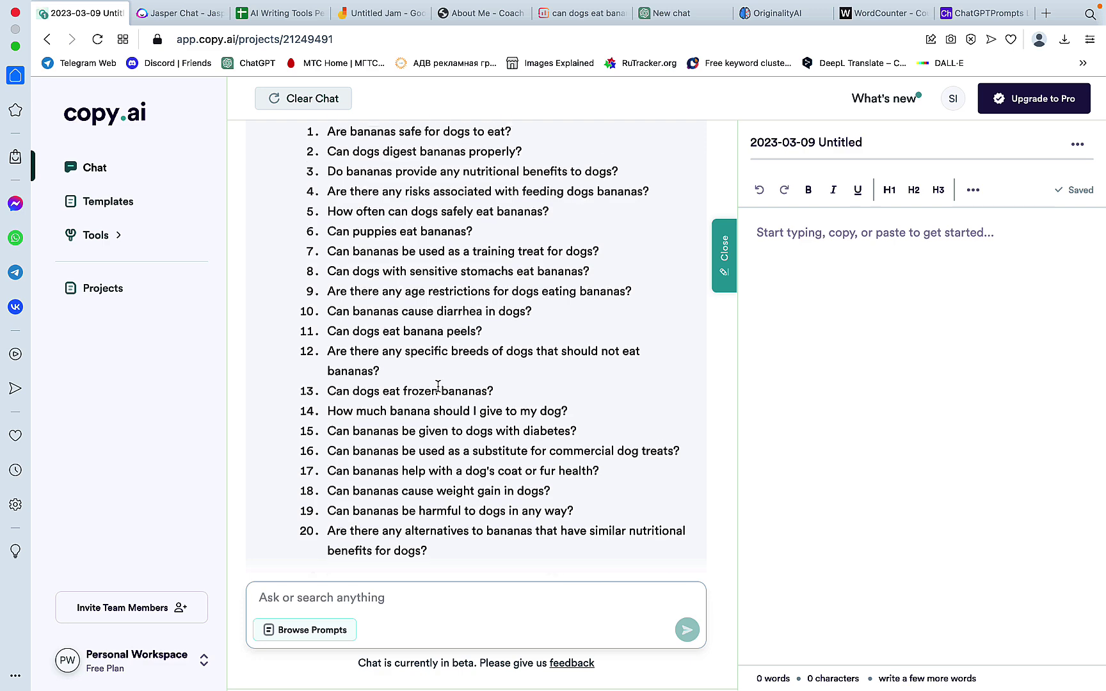
scroll(437, 388, down, 1)
scroll(380, 518, up, 15)
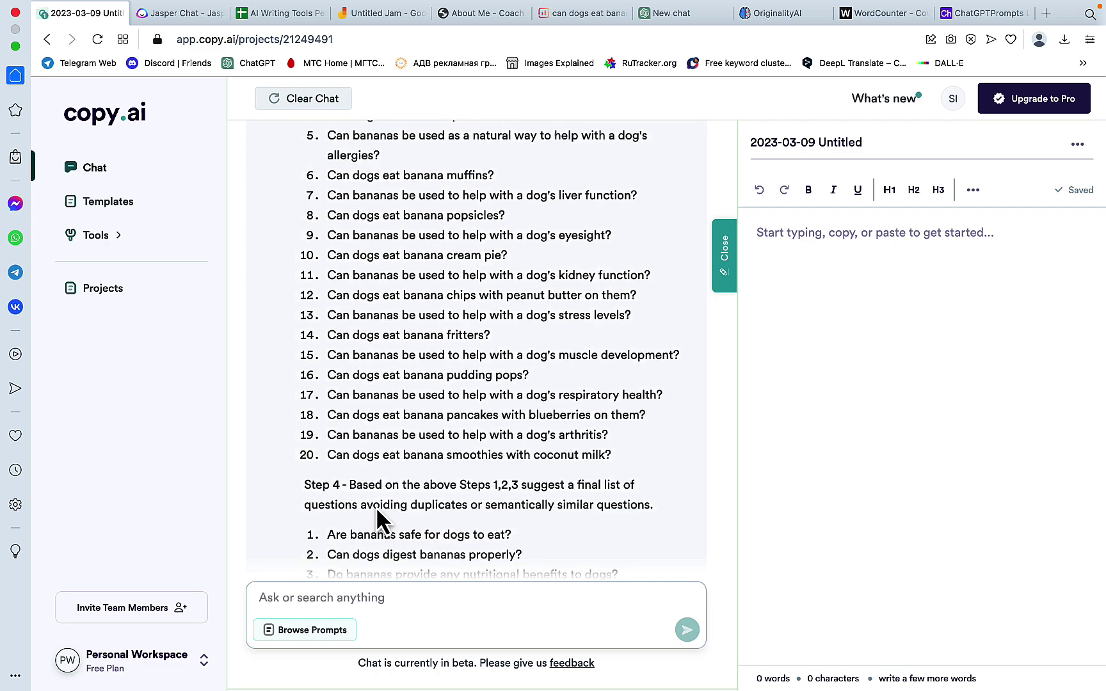
- In Jasper Chat, paste and send the multi-step question prompt, then check the reply
click(191, 15)
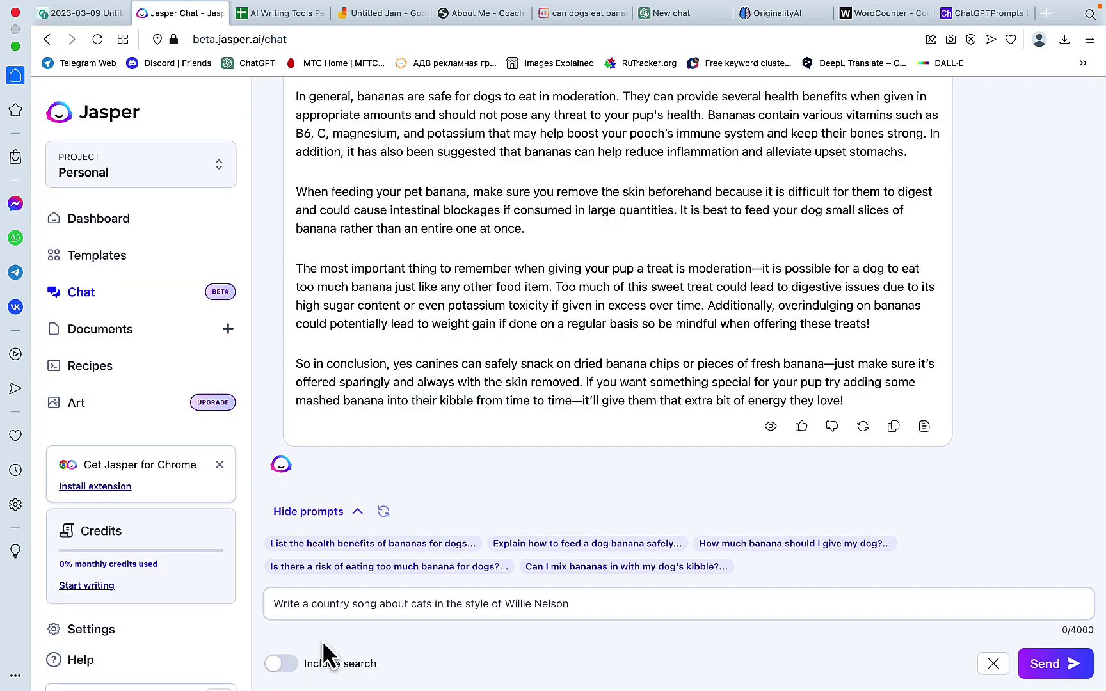
click(336, 608)
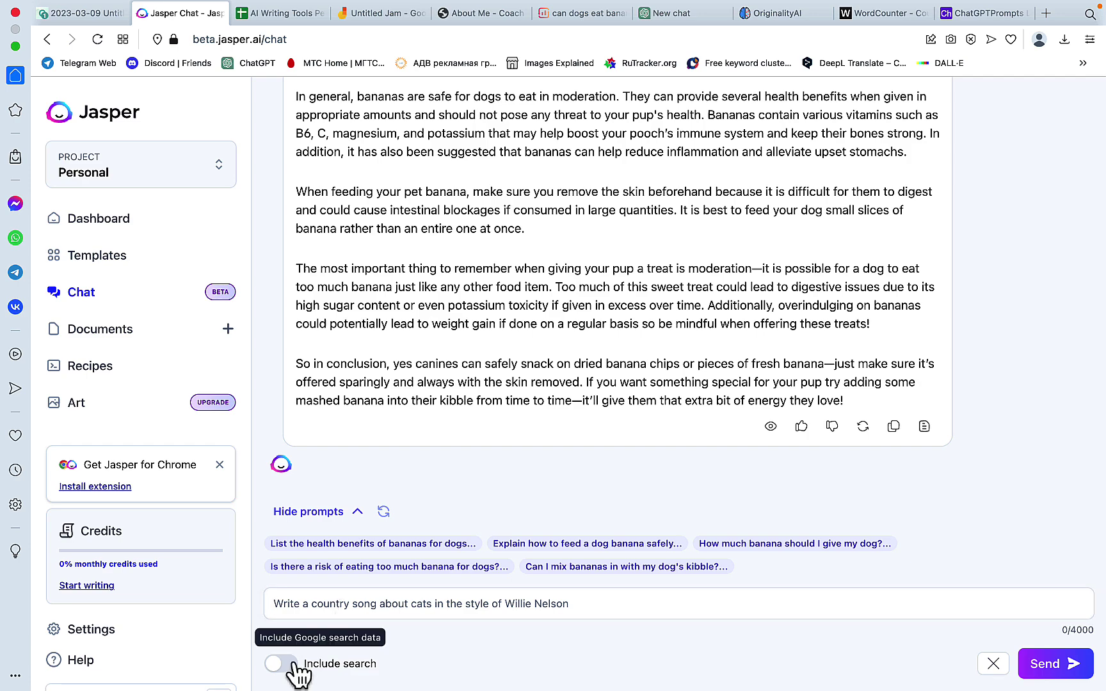
text(I want you to perform a series of steps in a consecutive order Step 1, Step 2, Step 3 and Step 4. Rework each step before proceeding further. Step 1 - Generate 20 questions about "Can dogs eat bananas". Step 2 - Generate another 20 questions about "Can dogs eat bananas" that do not repeat the above. Step 3 - Generate another 20 questions about "Can dogs eat bananas" that do not repeat the above. Step 4 - Based on the above Steps 1,2,3 suggest a final list of questions avoiding duplicates or semantically similar questions.)
key(Return)
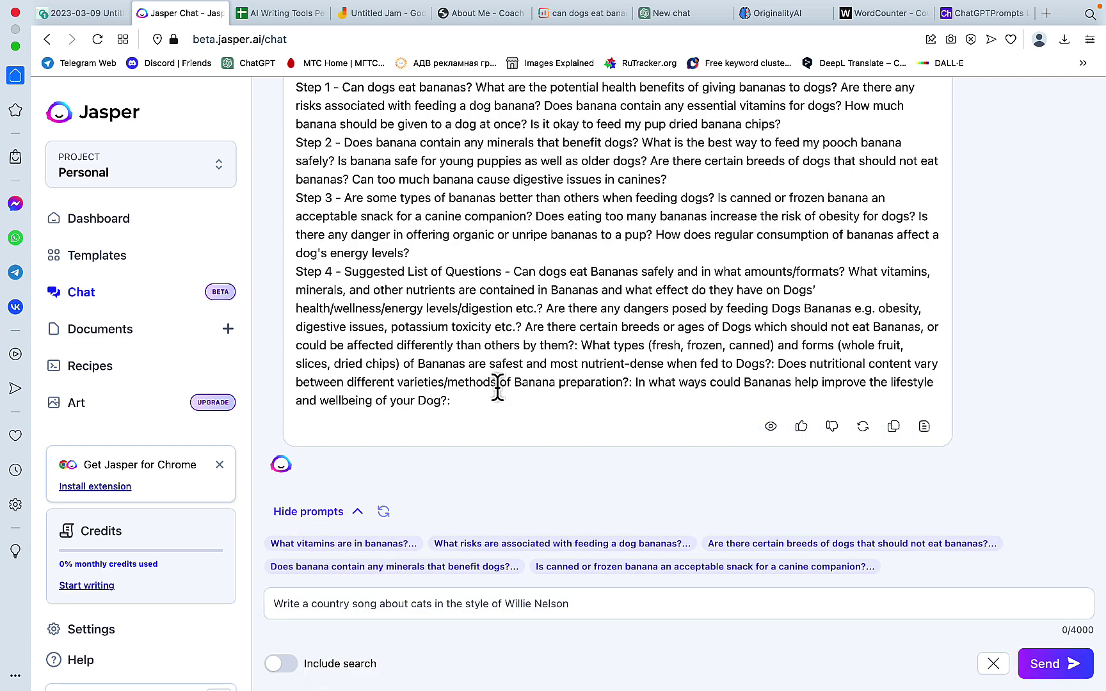
scroll(497, 384, up, 2)
scroll(497, 387, down, 2)
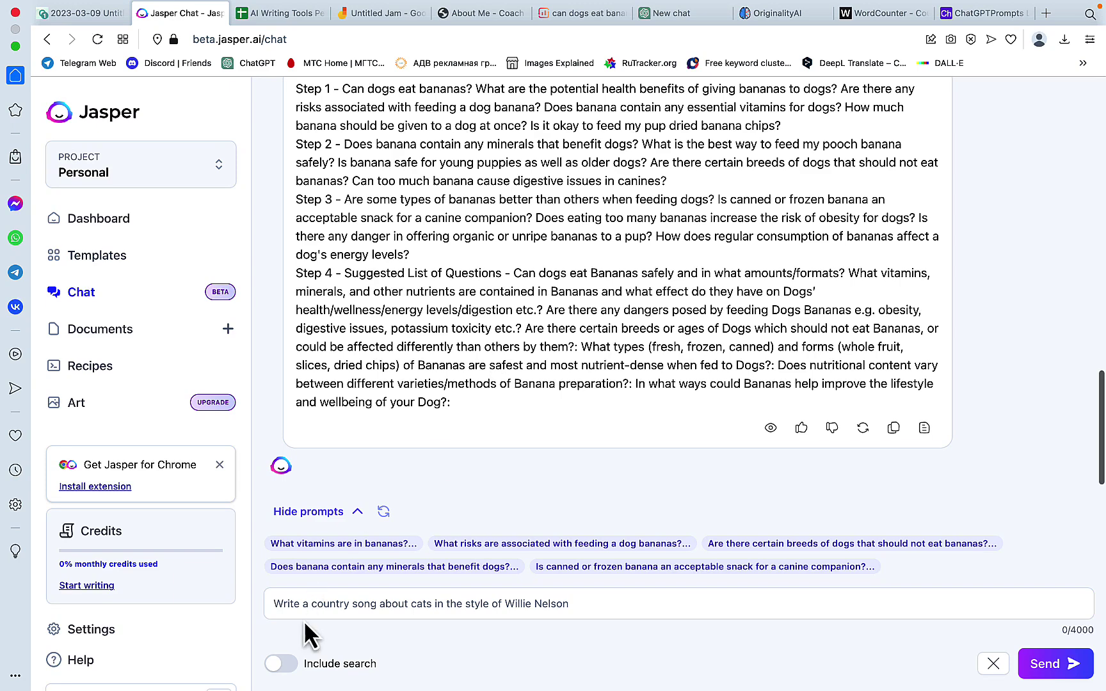
- With Include search on, resend the four-step dog-and-banana prompt and review the sourced 20-question list
click(279, 663)
click(349, 605)
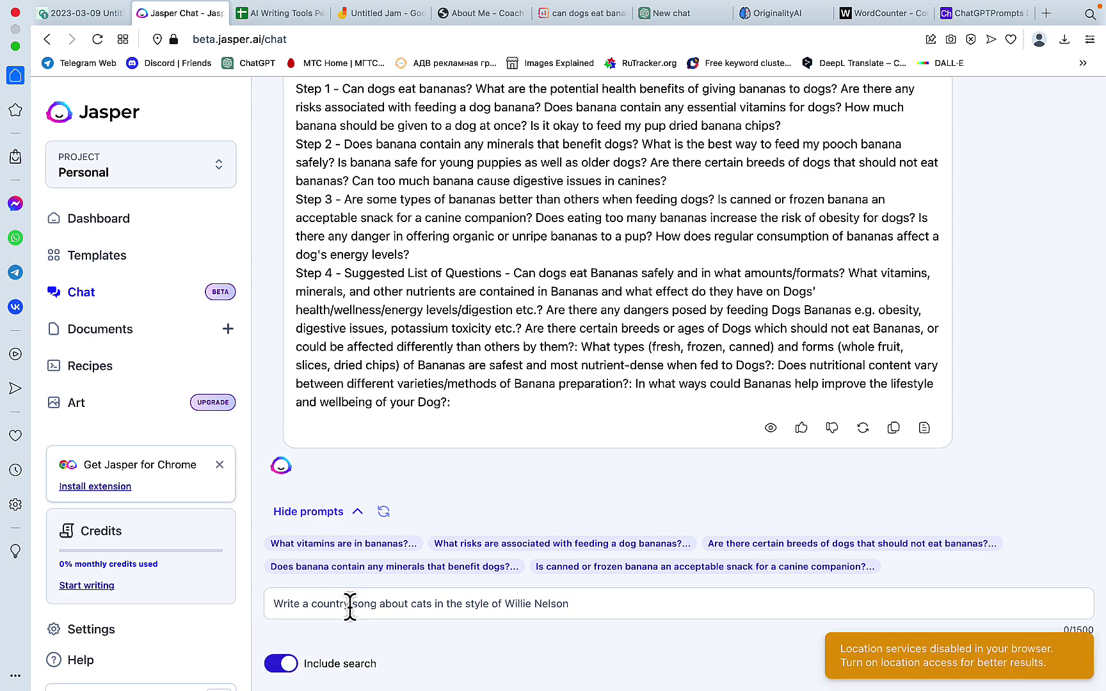
text(I want you to perform a series of steps in a consecutive order Step 1,  Step 2, Step 3 and Step 4. Recite each step before proceeding further. Step 1 - Generate 20 questions about "Can dogs eat bananas". Step 2-  Generate another 20 questions about "Can dogs eat bananas" that do not repeat the above. Step 3 - Generate another 20 questions about "Can dogs eat bananas" that do not repeat the above. Step 4 - Based on the above Steps 1,2,3 suggest a final list of questions avoiding duplicates or semantically similar questions.)
key(Return)
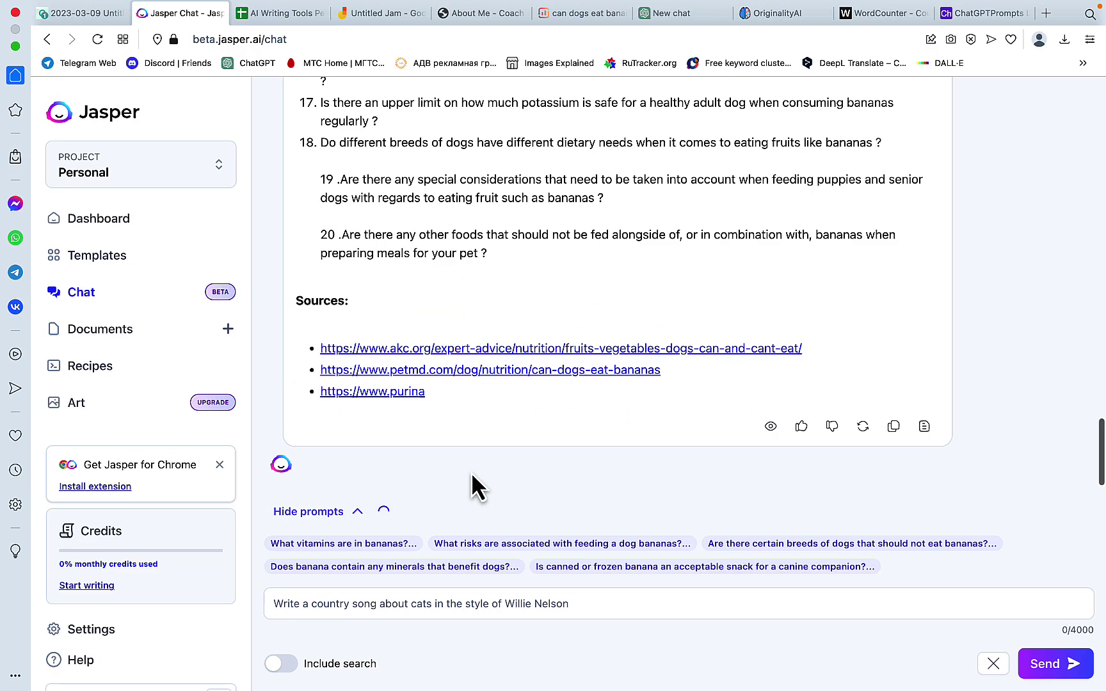
scroll(472, 473, up, 10)
scroll(474, 331, down, 15)
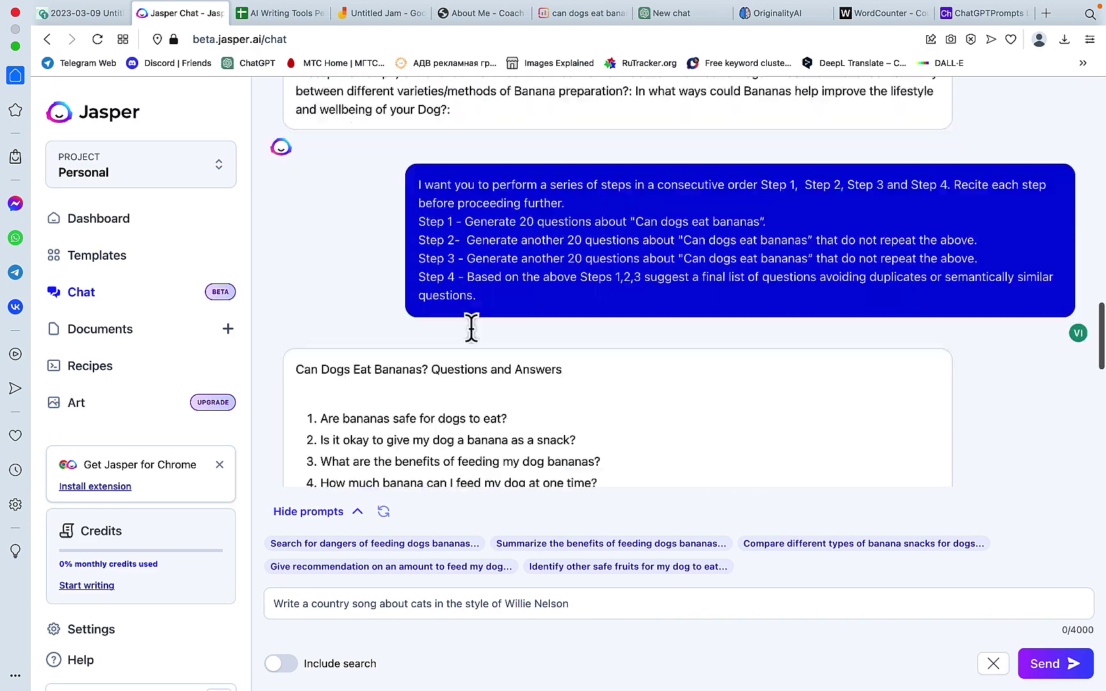
click(386, 13)
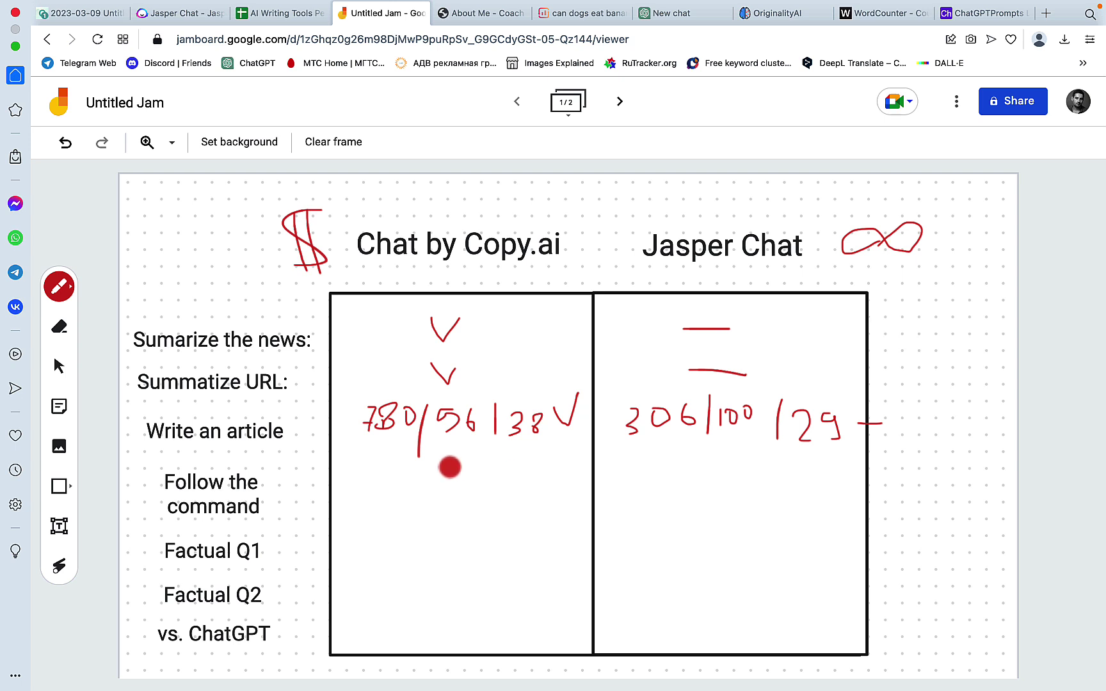
- Draw a red tick for Copy.ai and a dash for Jasper in the Follow the command row
mouse_move(451, 466)
mouse_down()
mouse_move(459, 485)
mouse_move(483, 465)
mouse_up()
drag(665, 474, 728, 474)
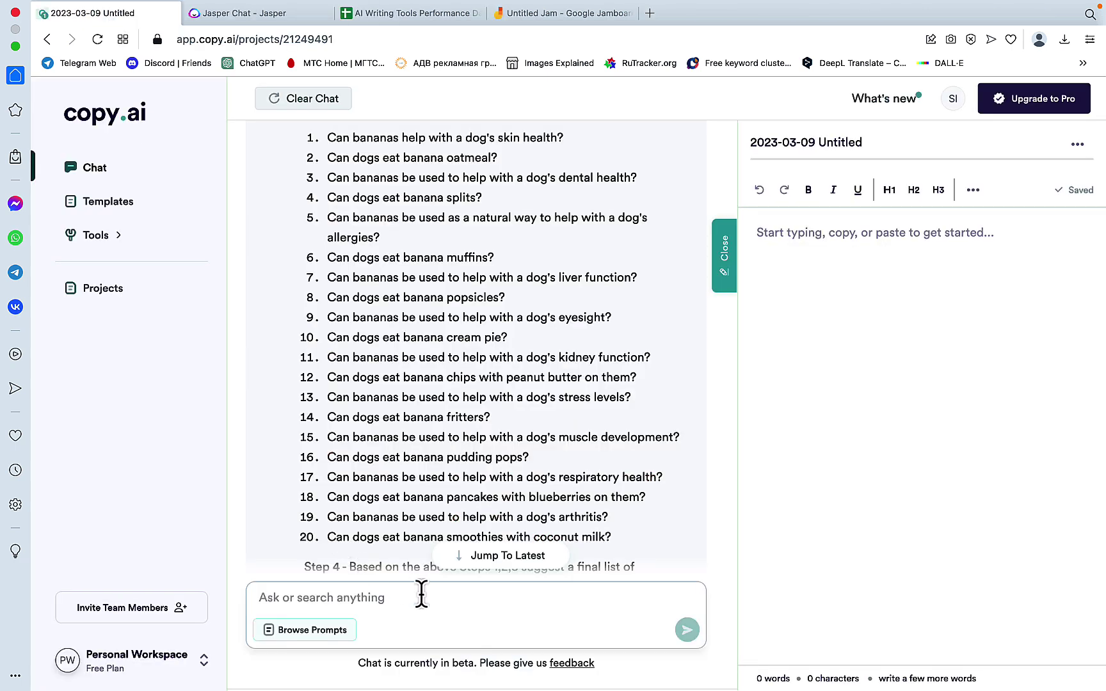
- Clear the Copy.ai chat and ask it America's average obesity rate
click(320, 102)
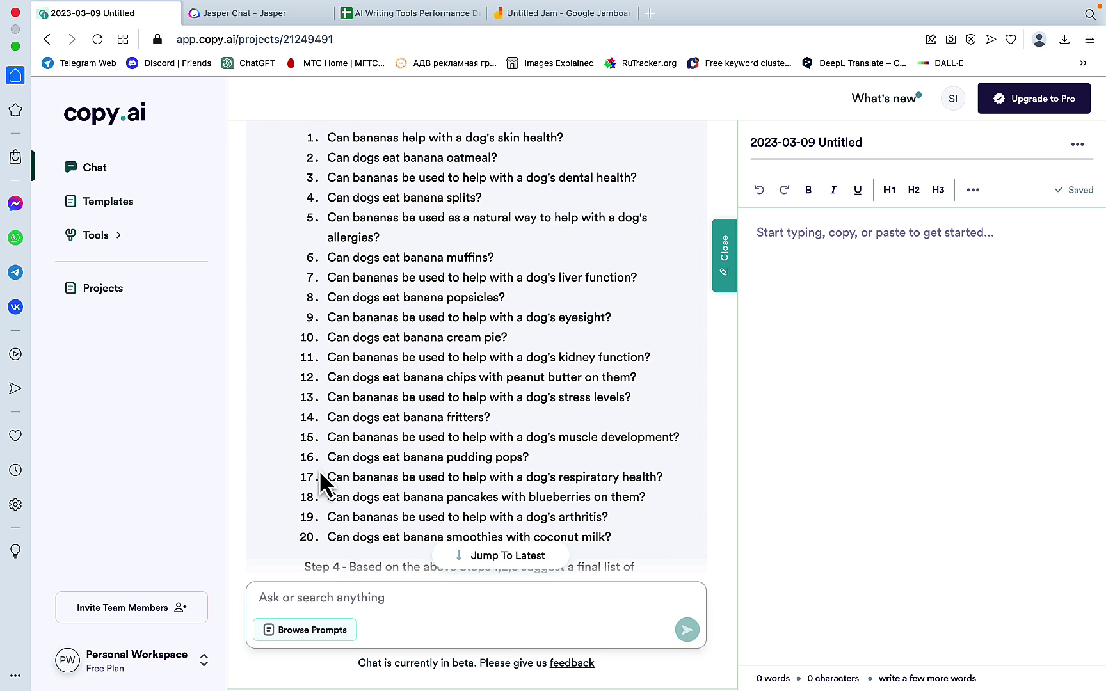
click(277, 599)
text(what is the average obesity rate for America)
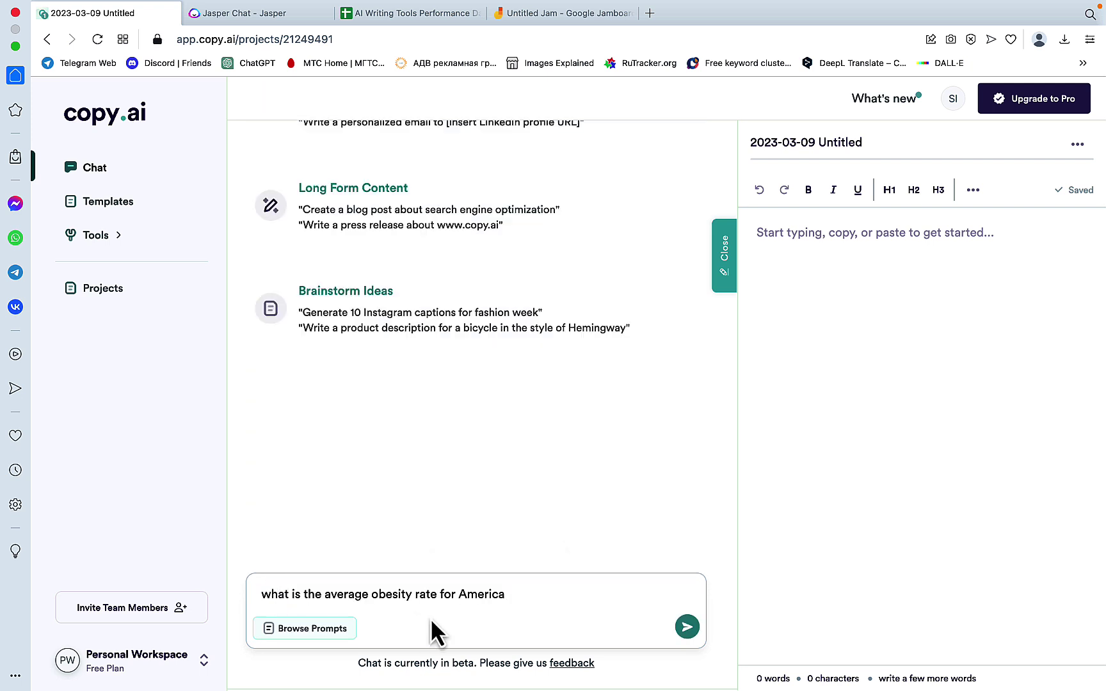
click(673, 633)
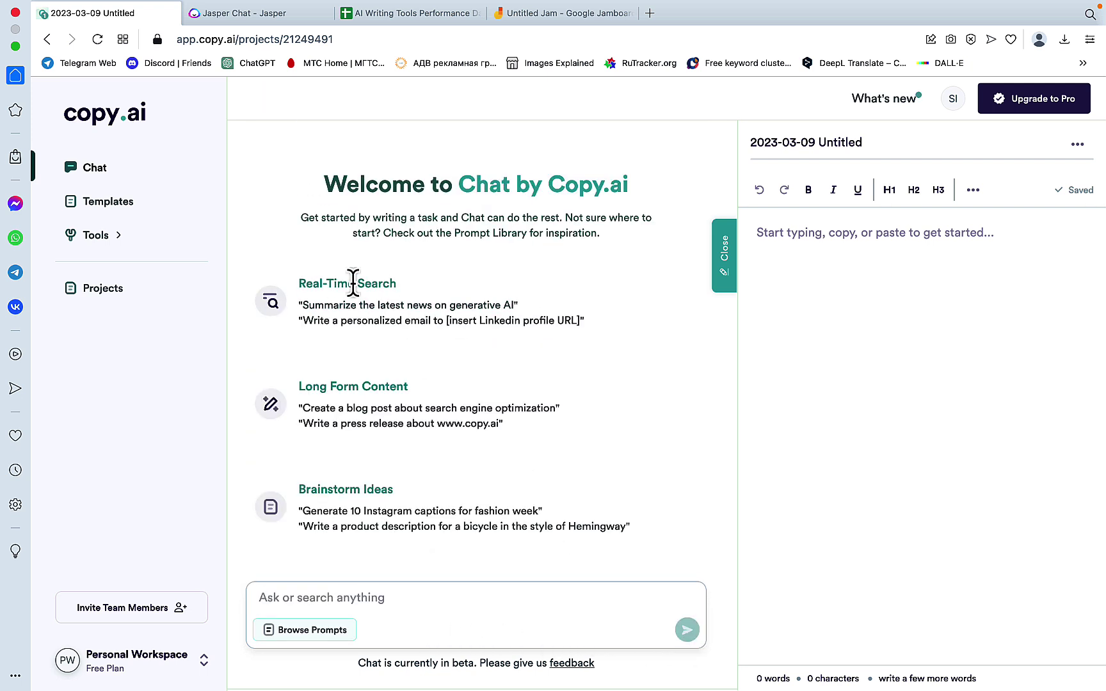
- Ask Jasper the same obesity question with Include search on, then compare both answers
click(237, 14)
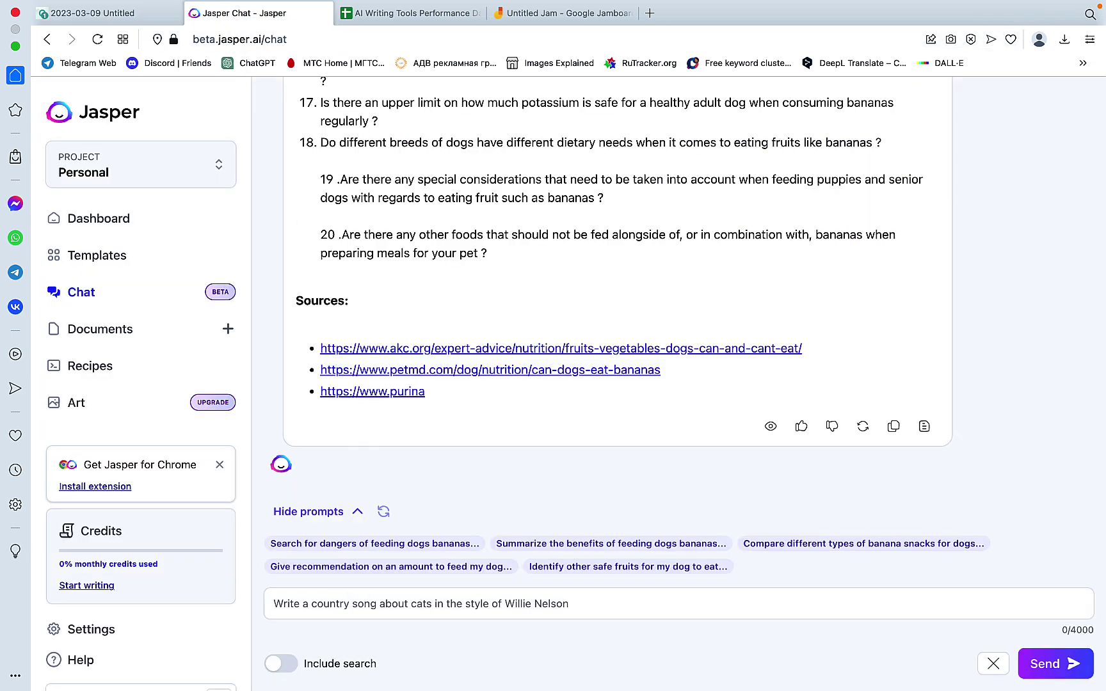
click(281, 663)
click(330, 605)
text(what is the average obesity rate for America)
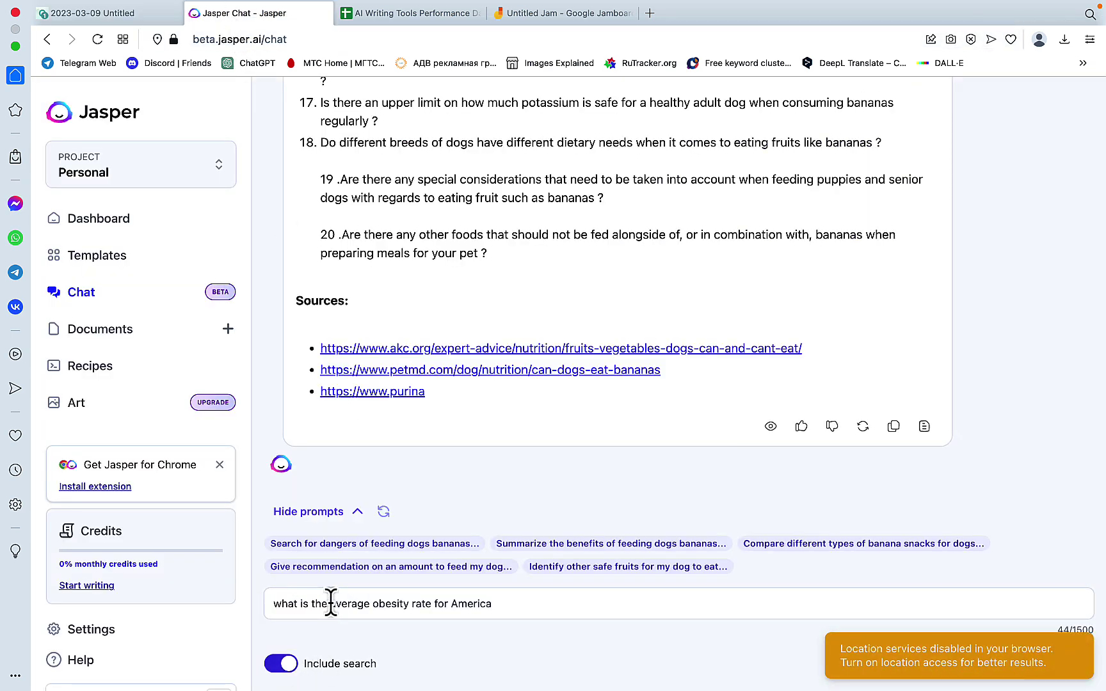
key(Return)
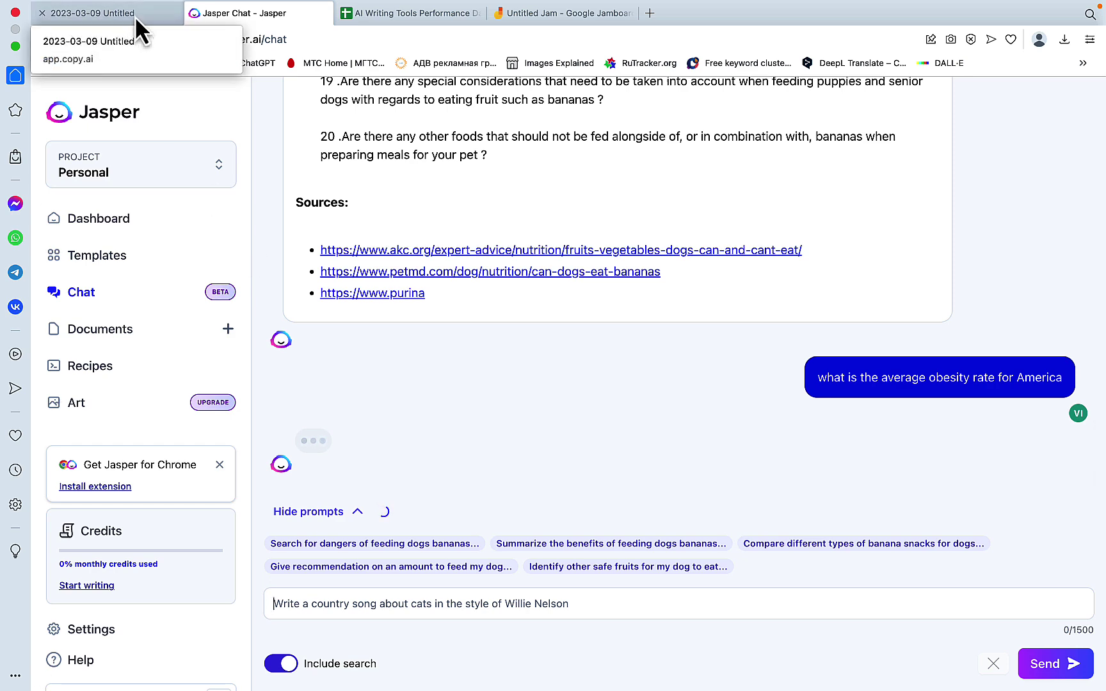
click(135, 16)
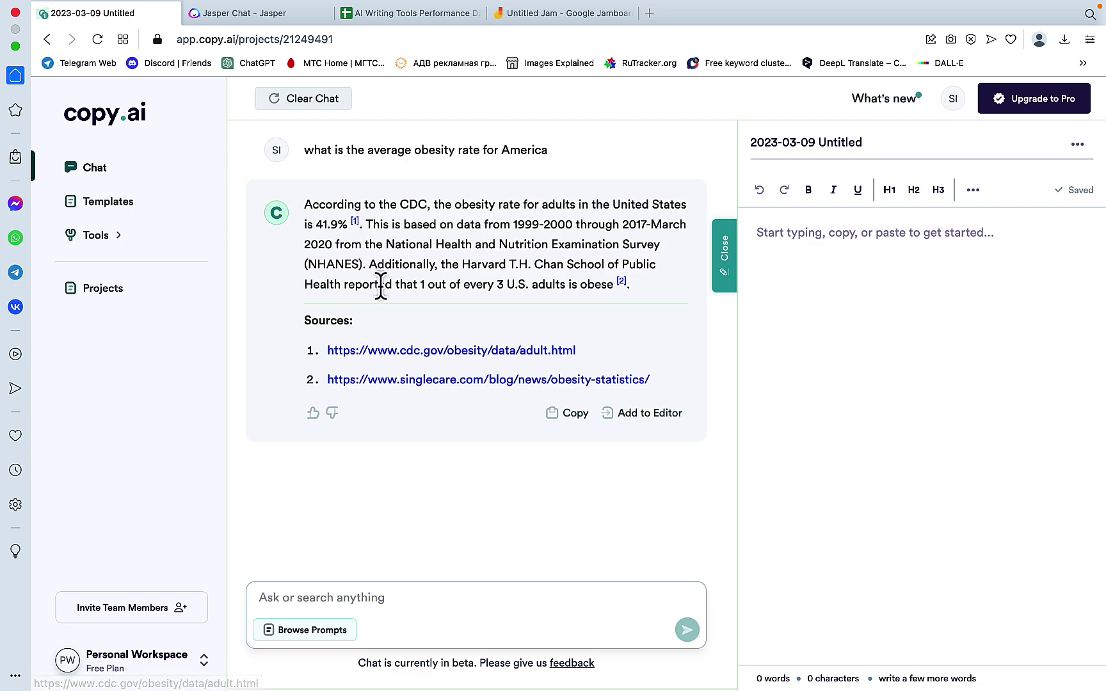
click(228, 14)
scroll(352, 301, down, 4)
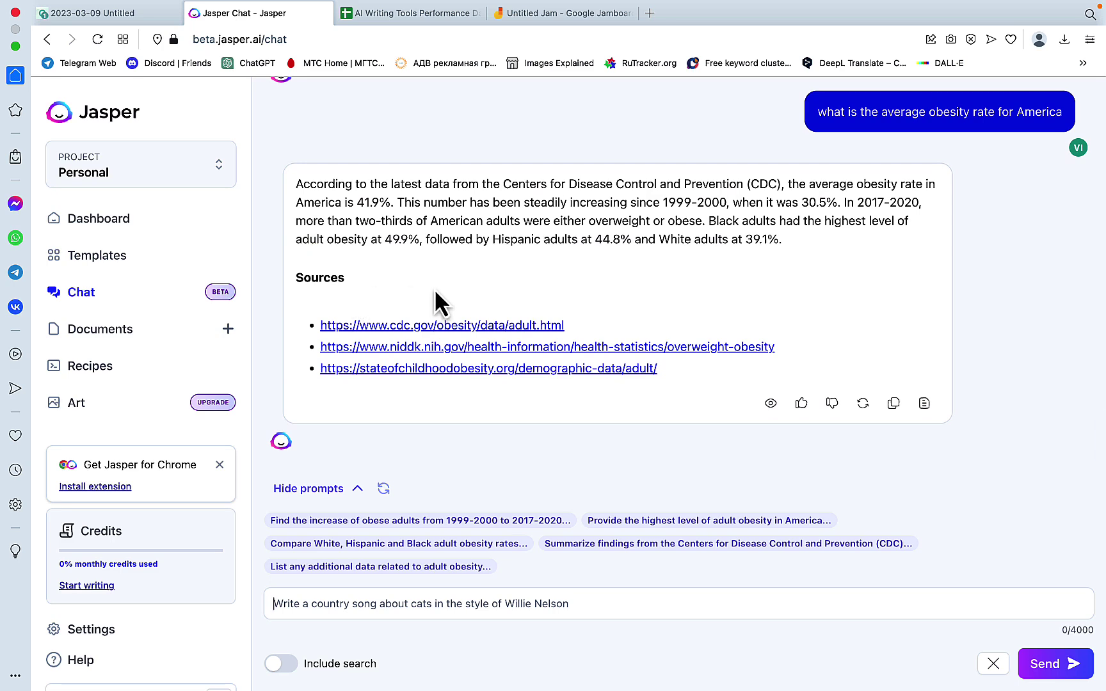
- Tick both Copy.ai and Jasper for Factual Q1 on the Jamboard scorecard
click(589, 18)
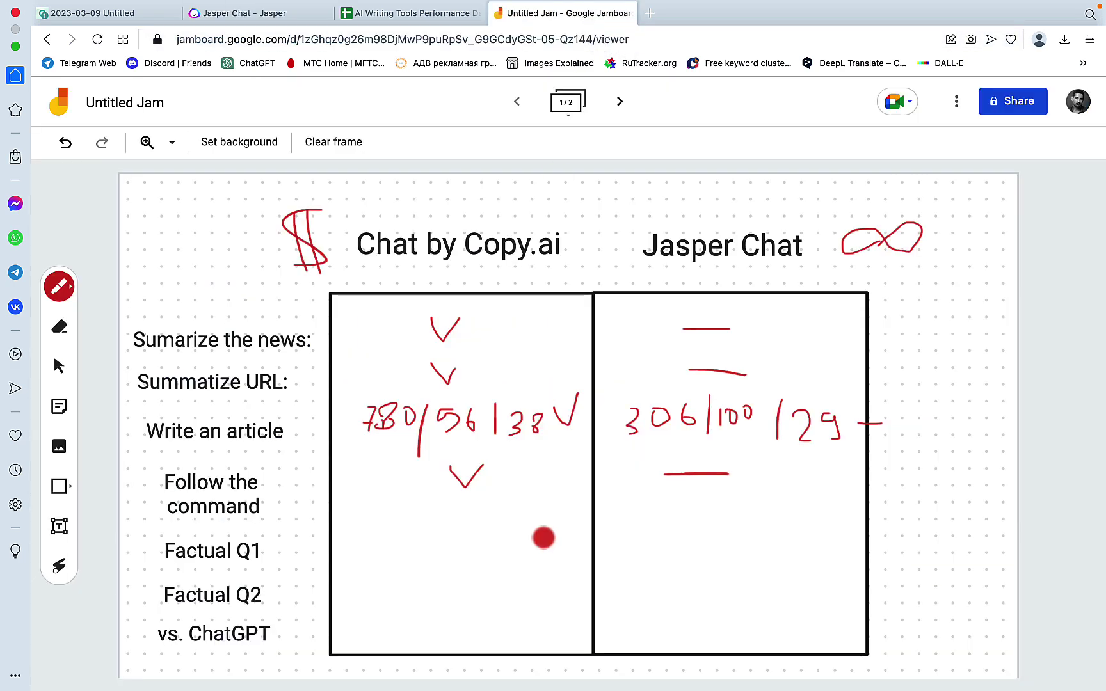
drag(438, 535, 466, 529)
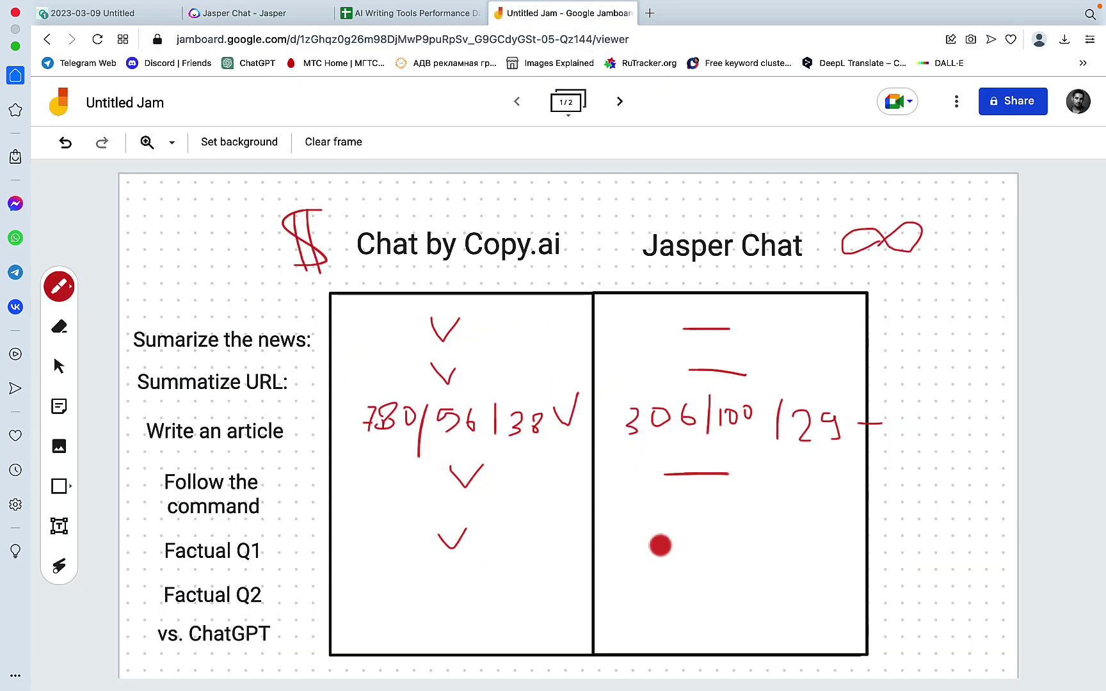
mouse_move(686, 528)
mouse_down()
mouse_move(711, 535)
mouse_move(717, 522)
mouse_up()
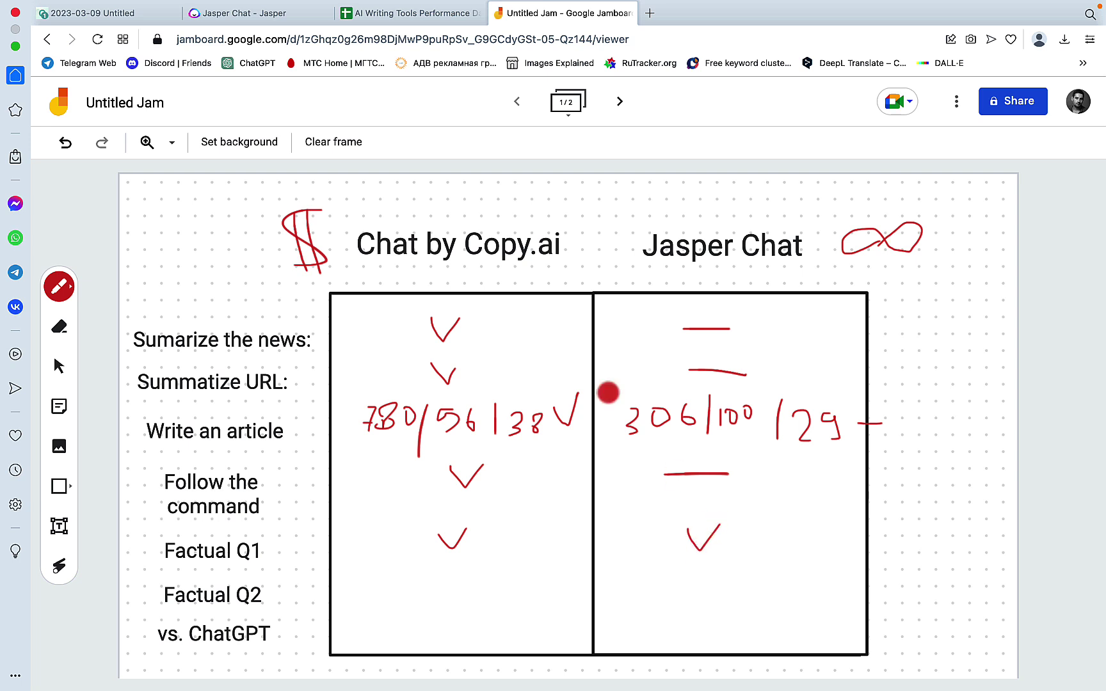
- Paste 'who won the super bowl 2023' into the Copy.ai message box
click(112, 13)
click(342, 597)
text(who won the super bowl 2023)
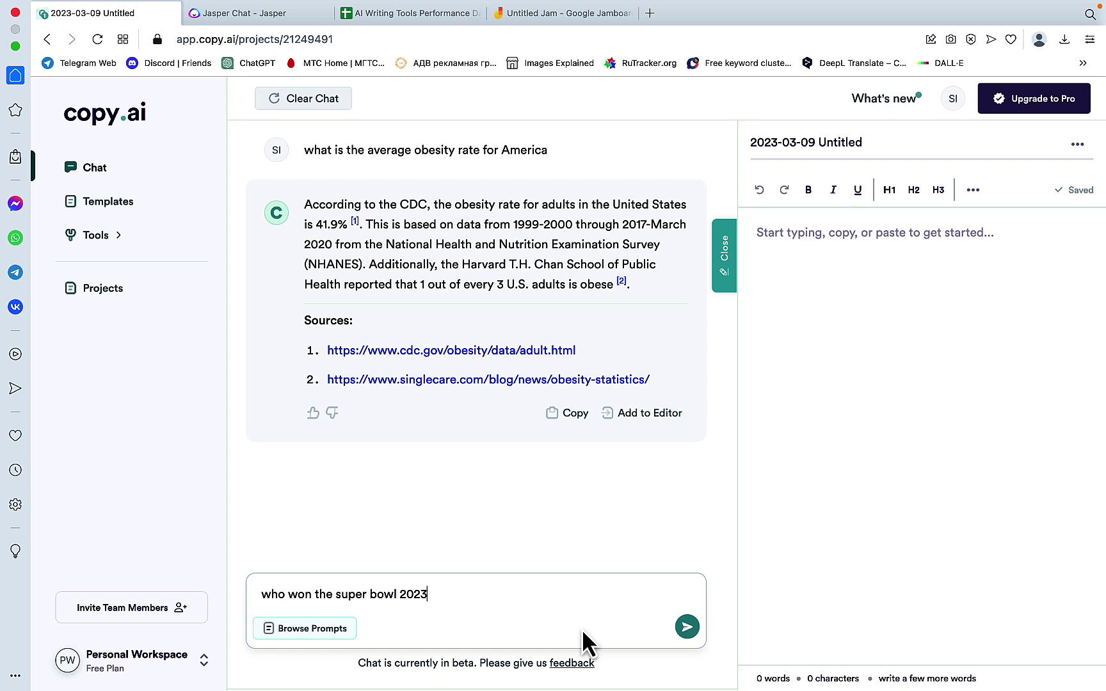
- Send the Super Bowl 2023 question to Copy.ai, and to Jasper with Include search on
click(686, 629)
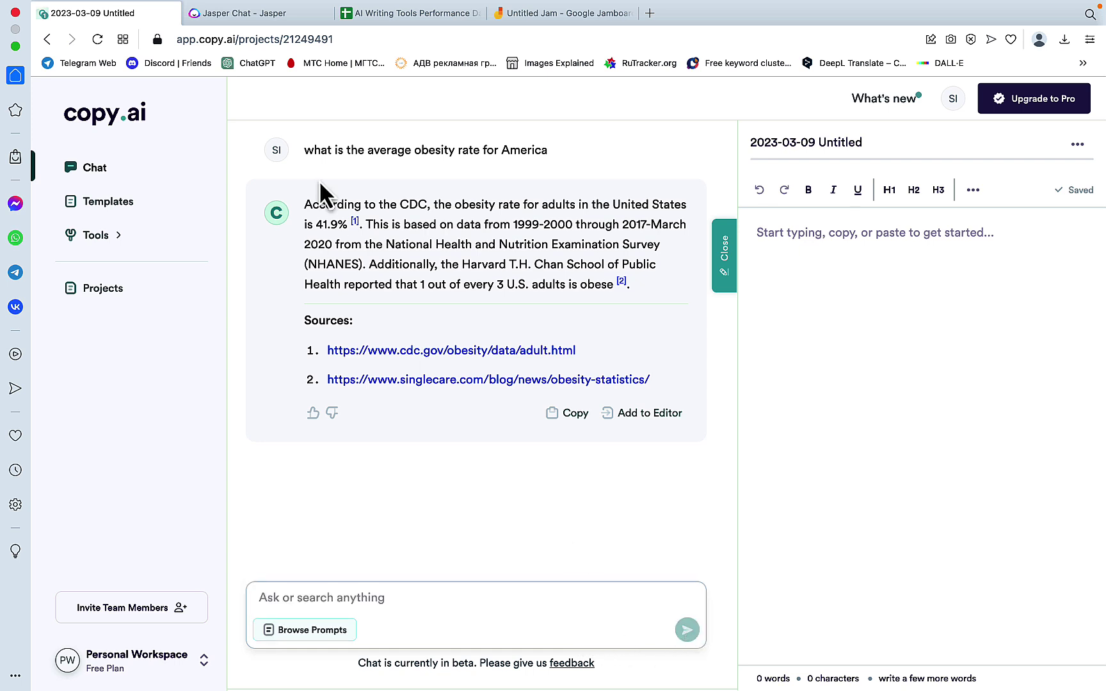
click(232, 19)
click(287, 664)
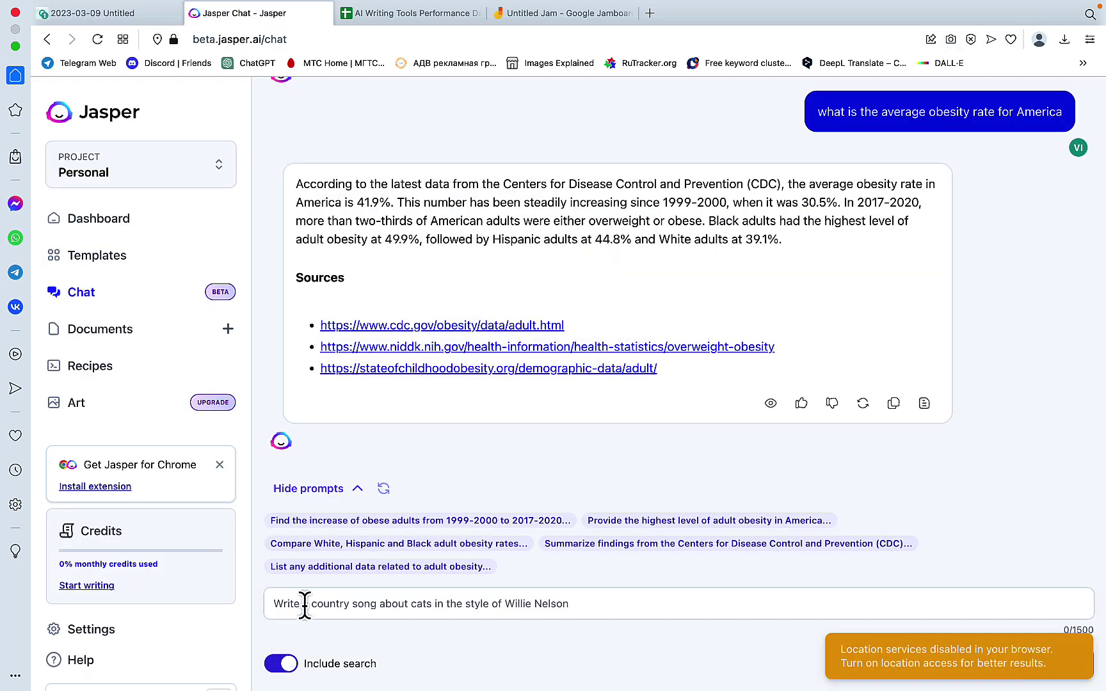
click(303, 604)
text(who won the super bowl 2023)
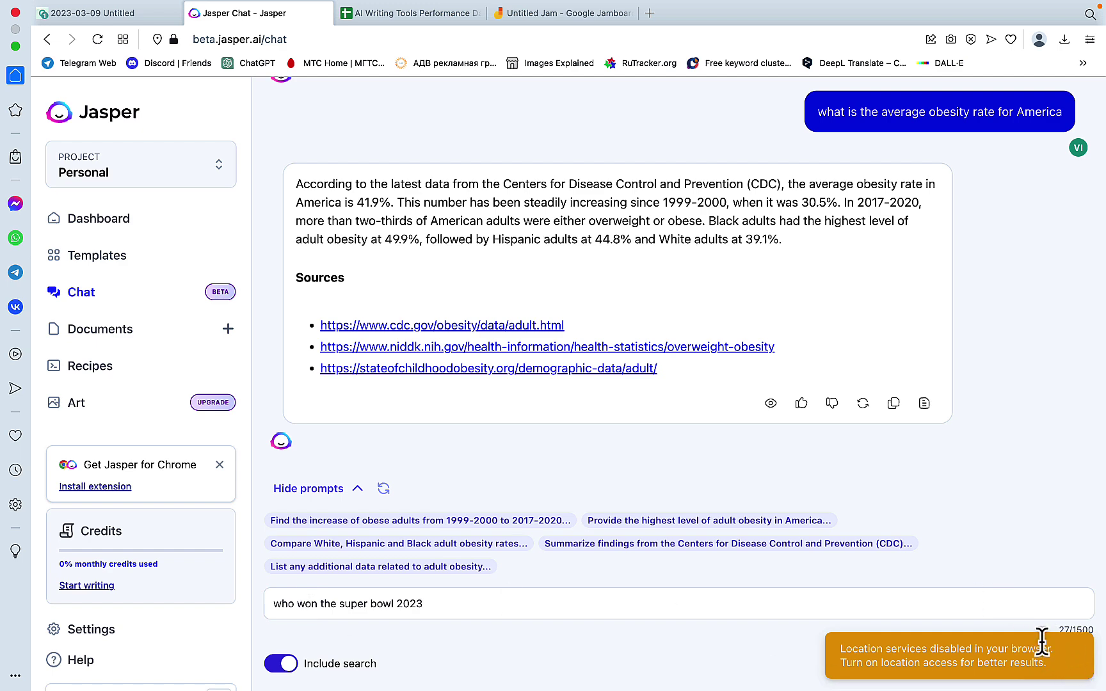
click(1075, 663)
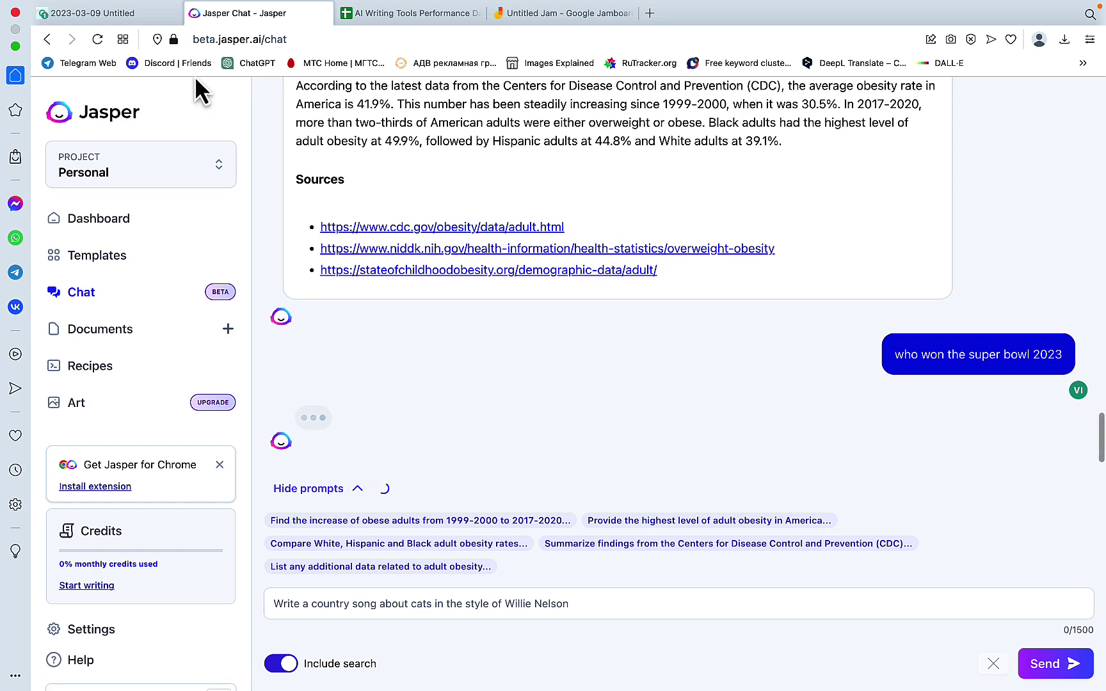
- Compare both Super Bowl answers and select the question text in Jasper's chat
click(144, 14)
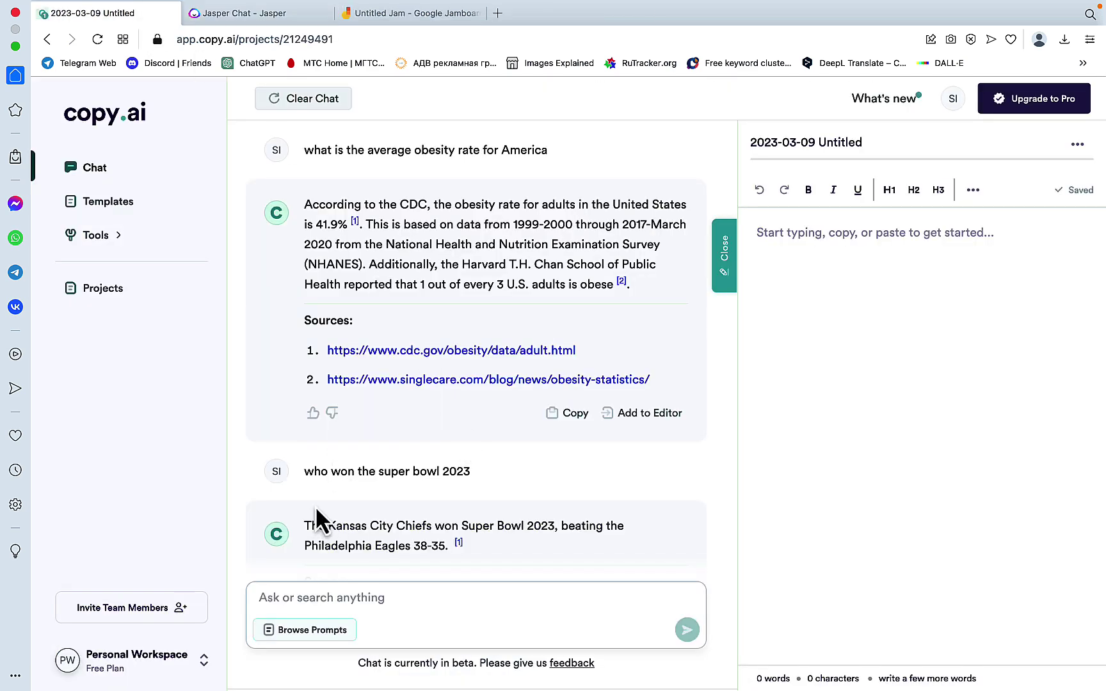
click(224, 11)
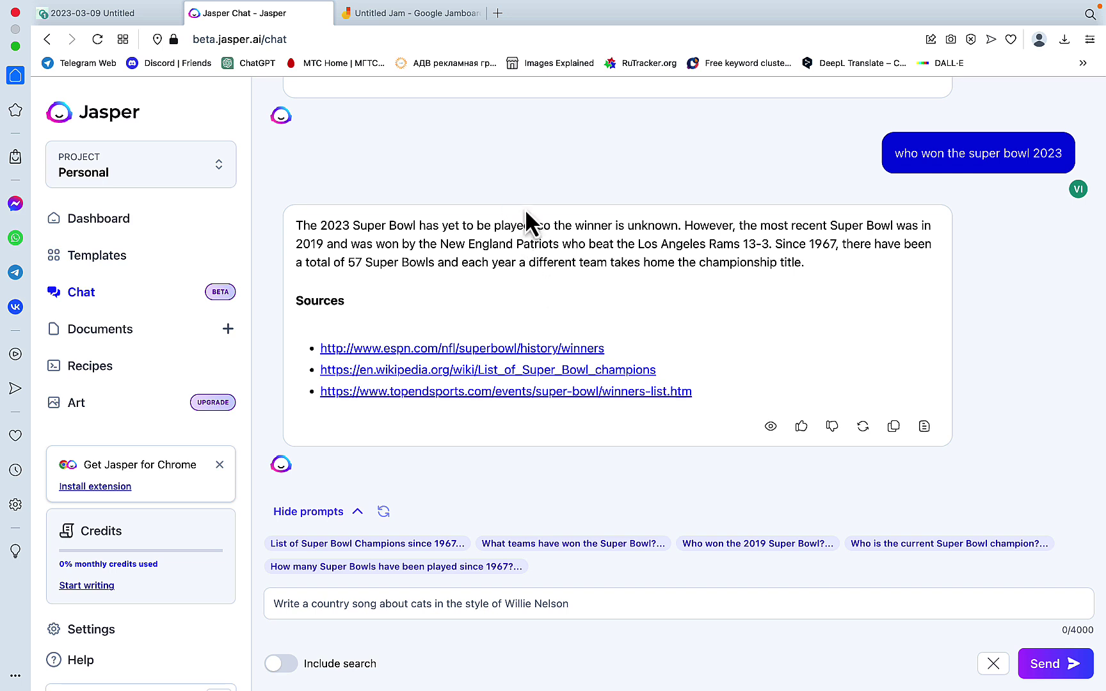
mouse_move(894, 157)
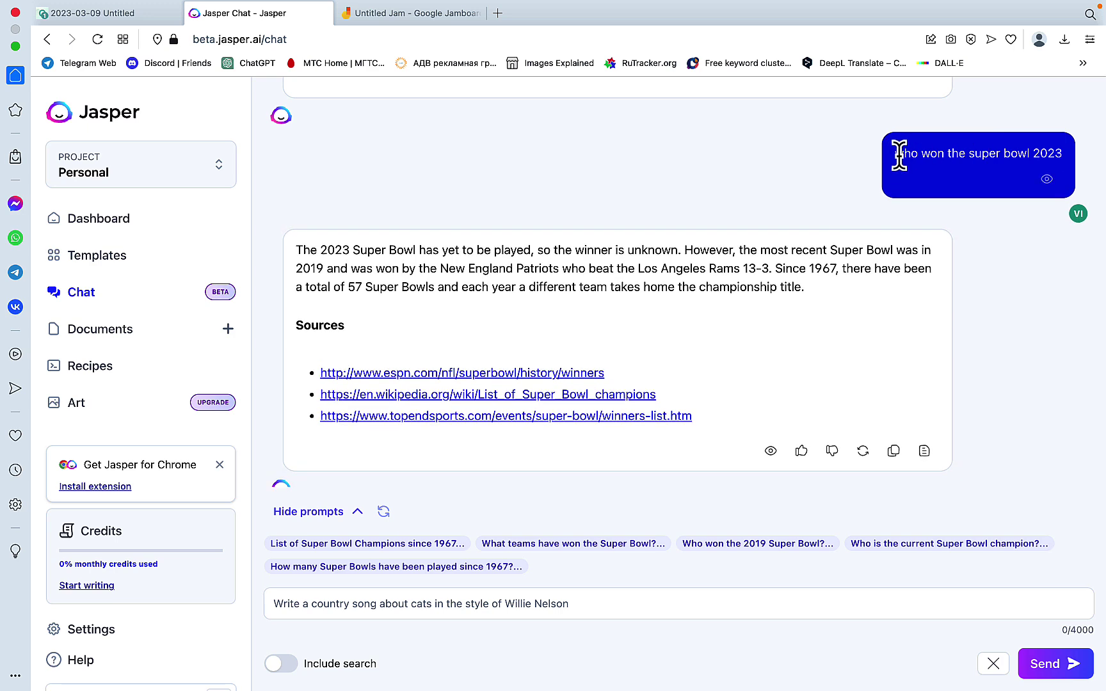
drag(899, 155, 1080, 165)
key(super+c)
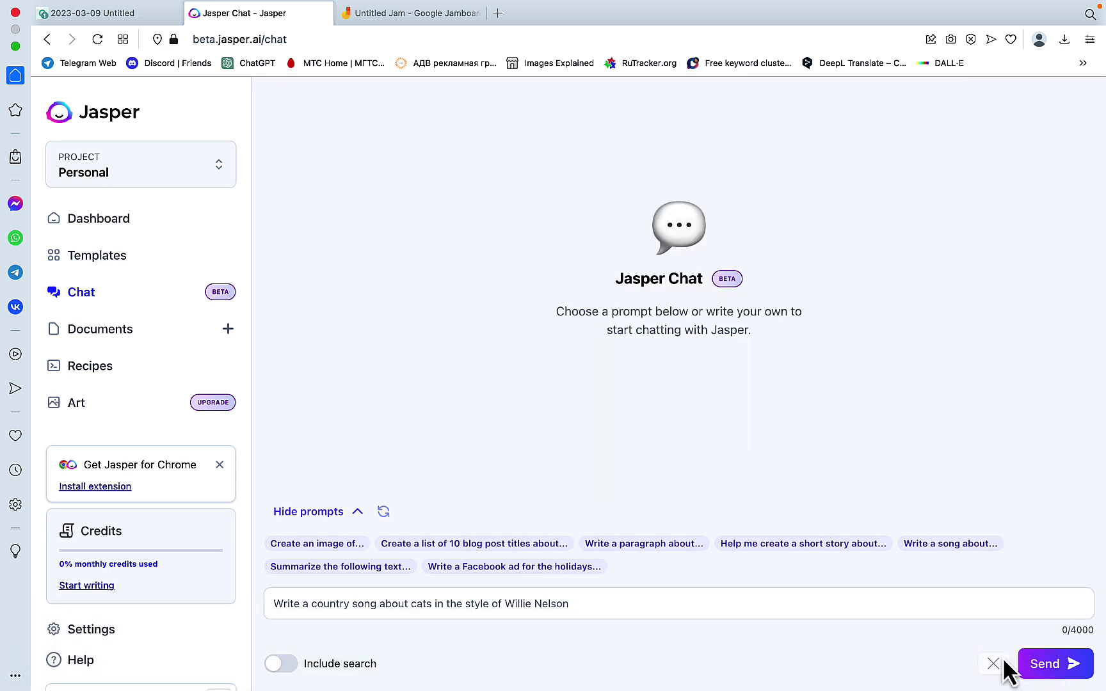
- With Include search on, resend the Super Bowl 2023 question to Jasper, getting the Kansas City Chiefs
click(280, 663)
click(311, 599)
key(super+v)
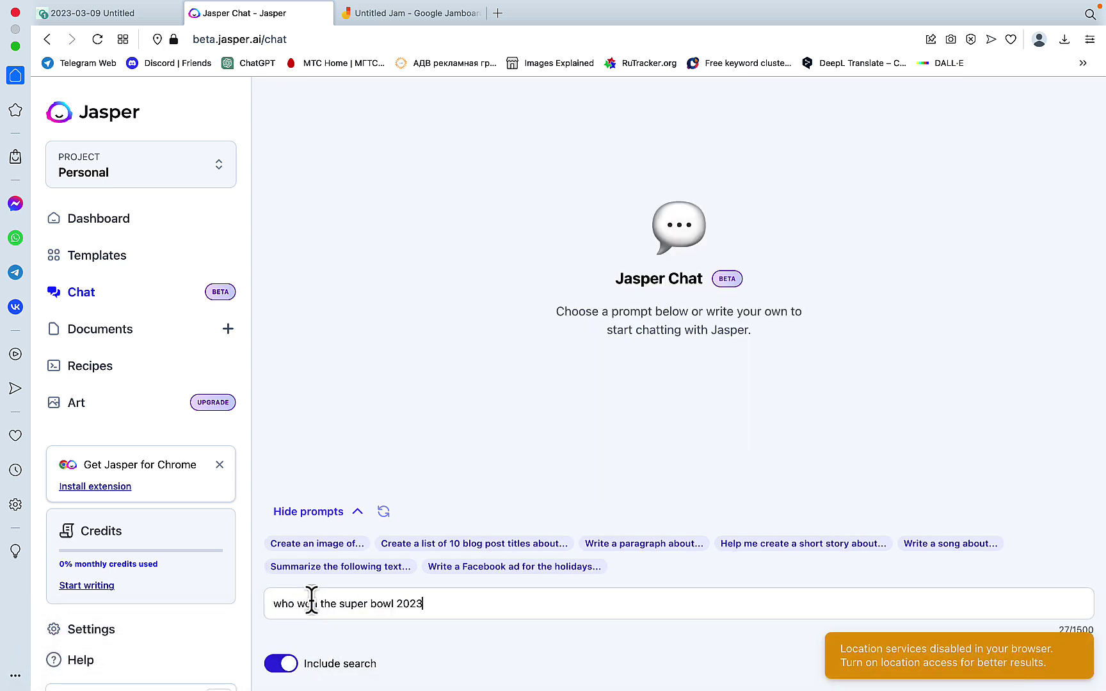
key(Return)
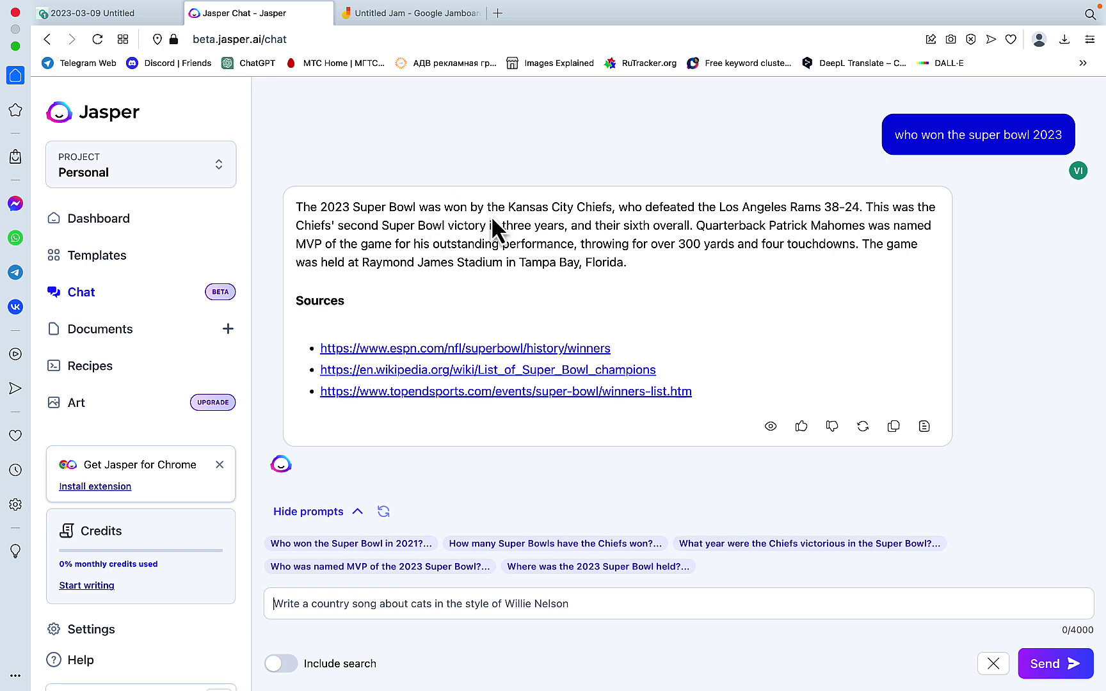
- On the Jamboard, draw a tick for Copy.ai and a dash for Jasper beside Factual Q2
click(368, 19)
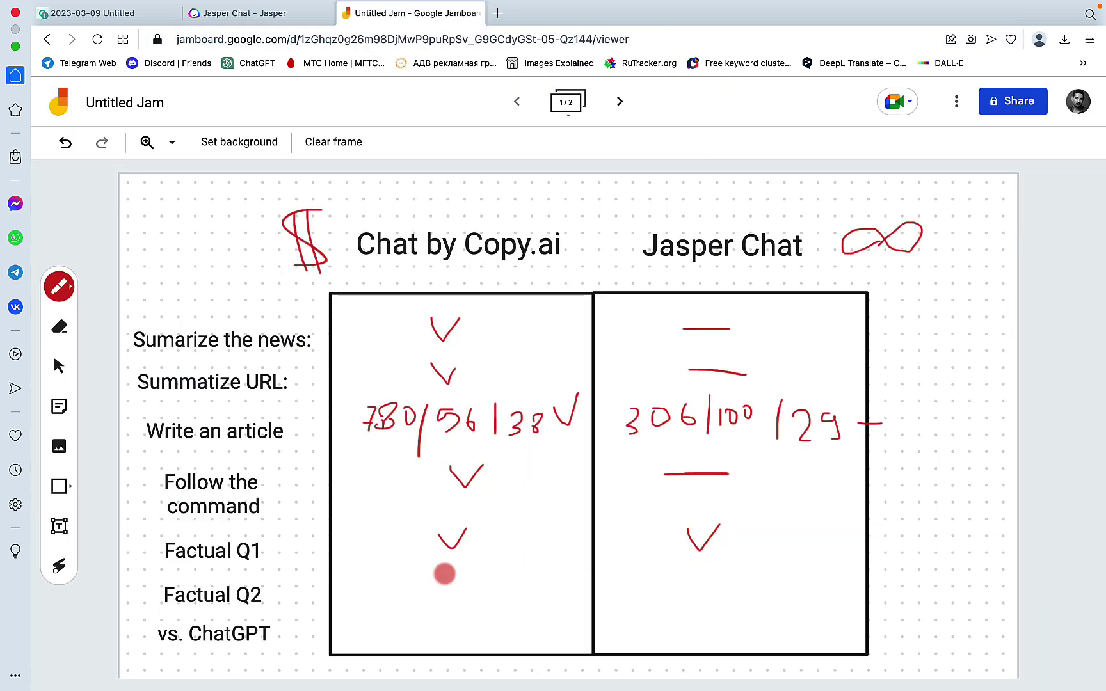
mouse_move(444, 573)
mouse_down()
mouse_move(457, 593)
mouse_move(470, 576)
mouse_up()
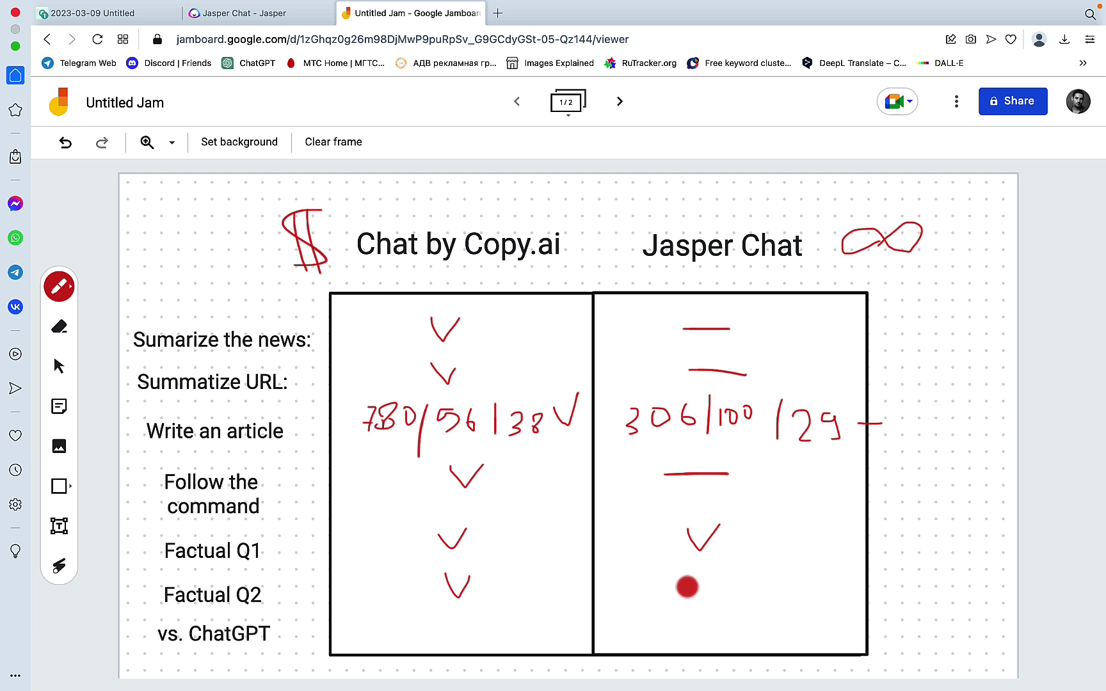
drag(688, 584, 737, 580)
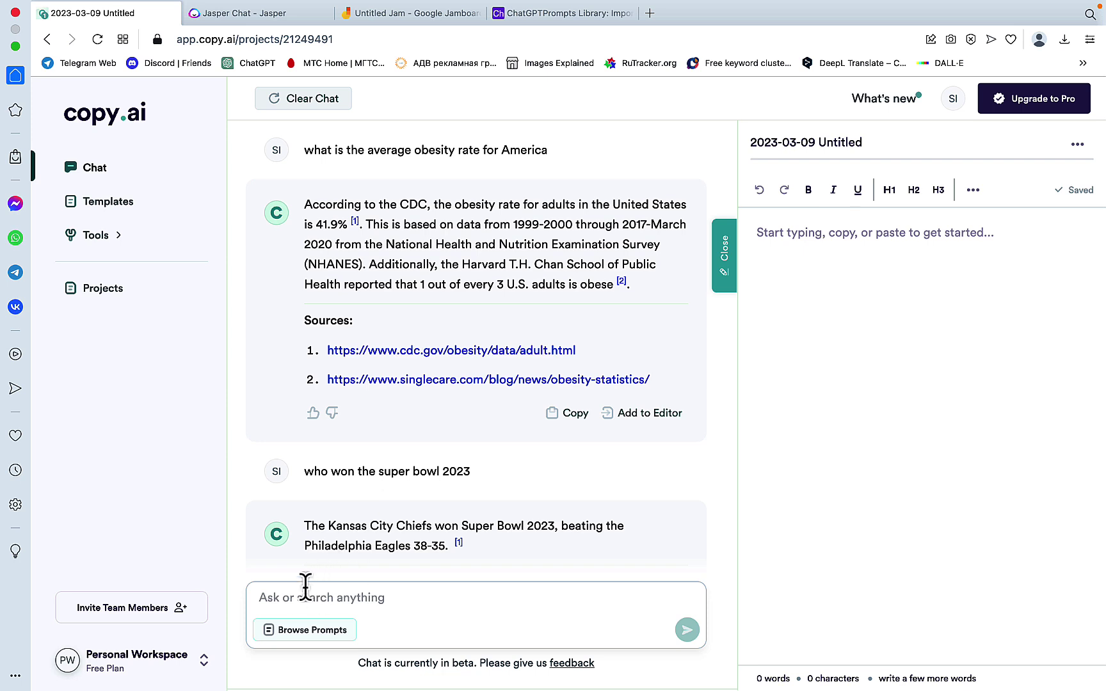
- Send the crypto mining topical map prompt to Copy.ai, and to Jasper with Include search on
click(293, 597)
text(I want to generate a topical map on using the seed keyword "crypto mining". Please create a table with three columns (Main Topic, Category, Subcategory) to represent content clusters that are highly relevant to the seed keyword. Make sure to go from more general to more specific keywords. Do not use a keyword more than once.)
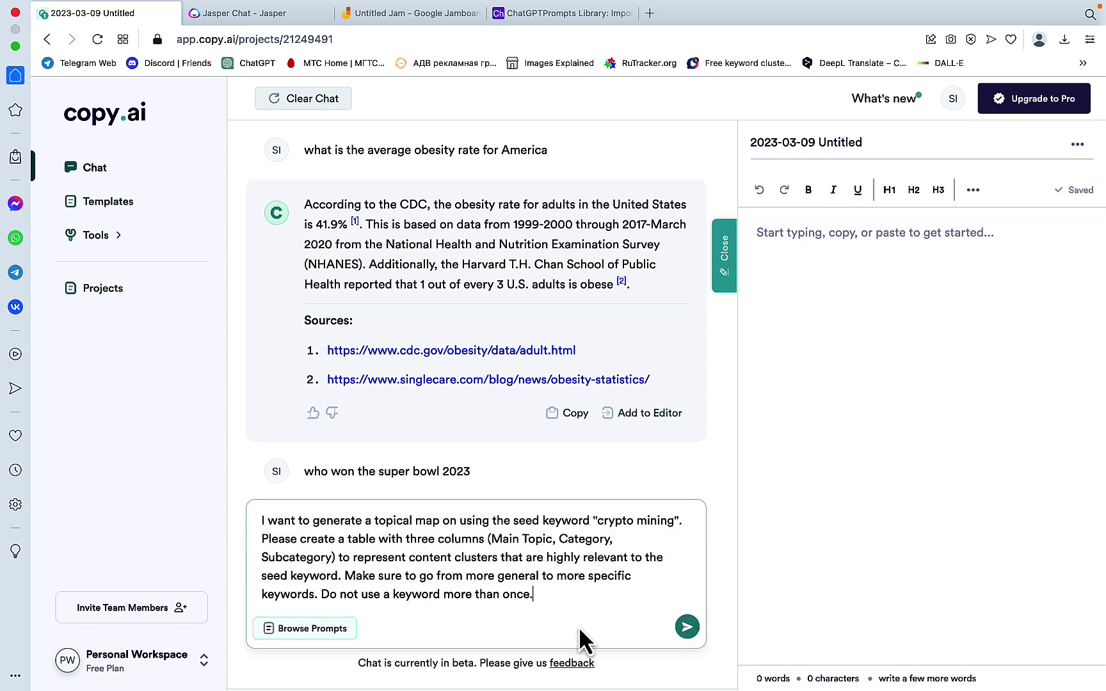
click(687, 630)
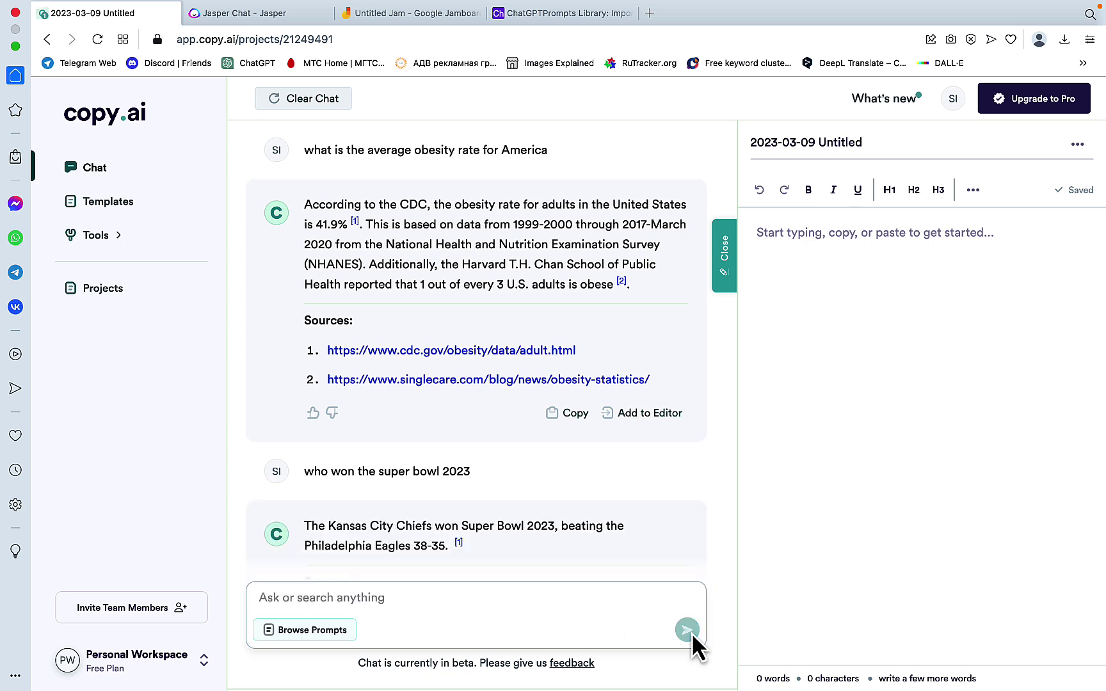
click(232, 35)
click(281, 663)
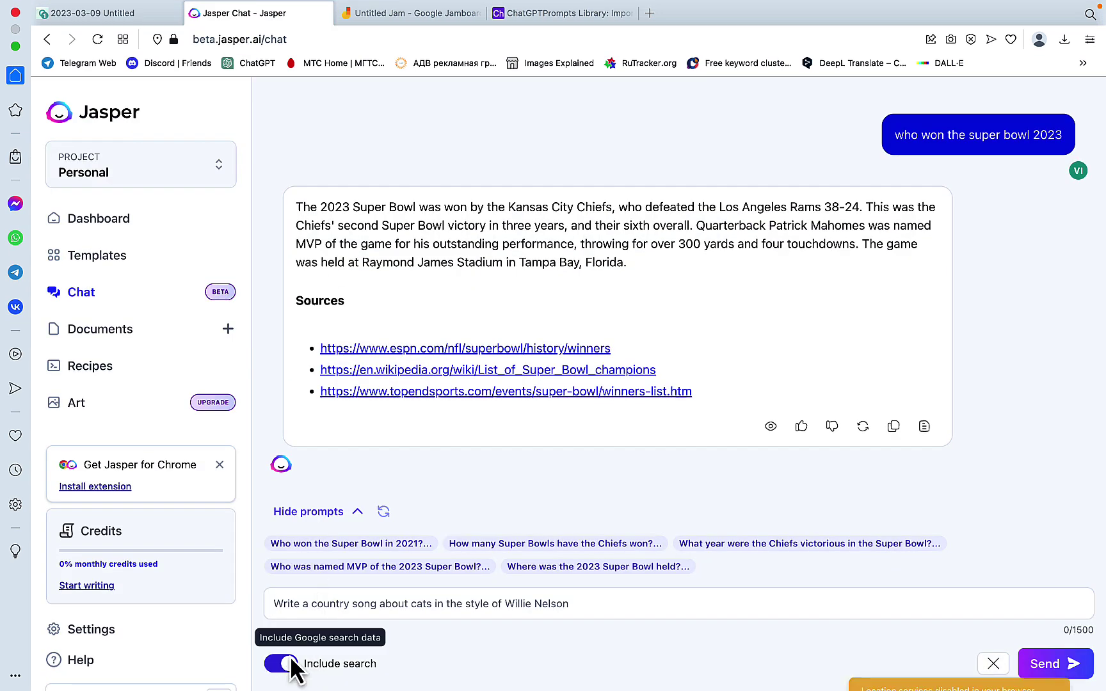
click(336, 601)
text(I want to generate a topical map on using the seed keyword "crypto mining". Please create a table with three columns (Main Topic, Category, Subcategory) to represent content clusters that are highly relevant to the seed keyword. Make sure to go from more general to more specific keywords. Do not use a keyword more than once.)
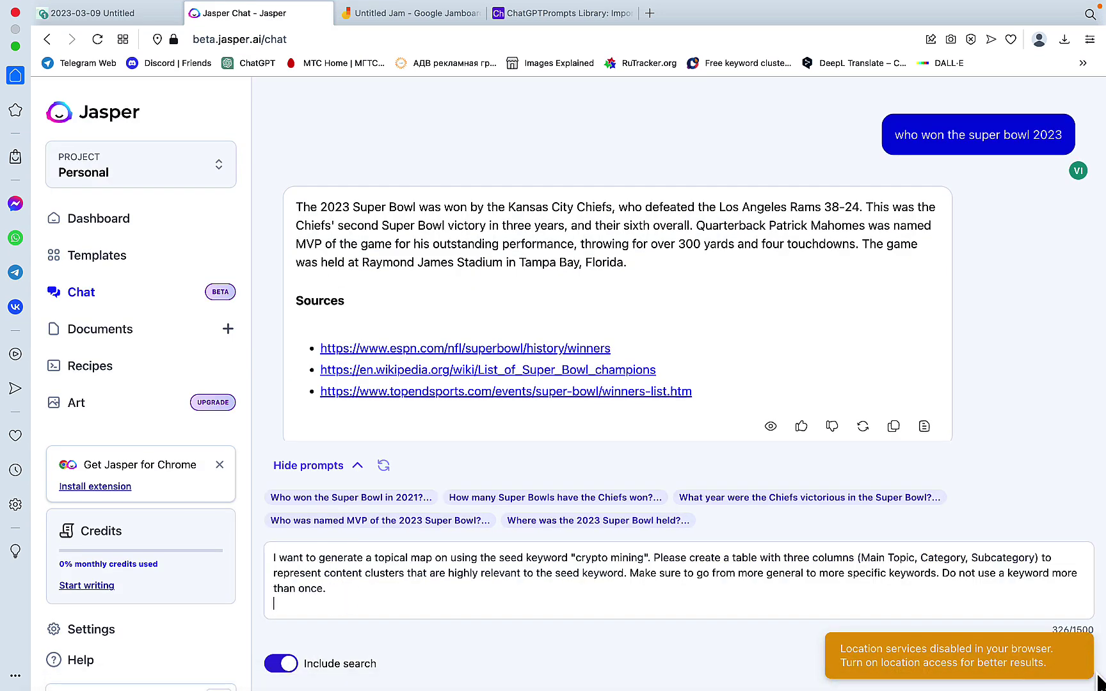
click(1079, 663)
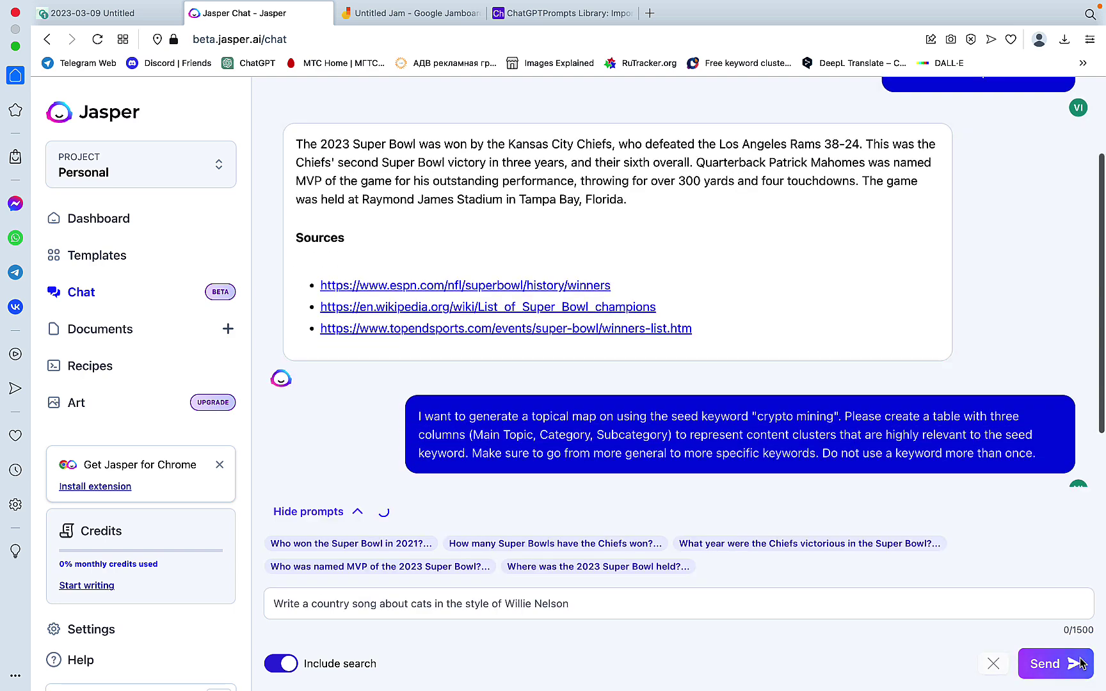
- Review Copy.ai's ten-row topical map table and open a new ChatGPT chat
key(ctrl+shift+Tab)
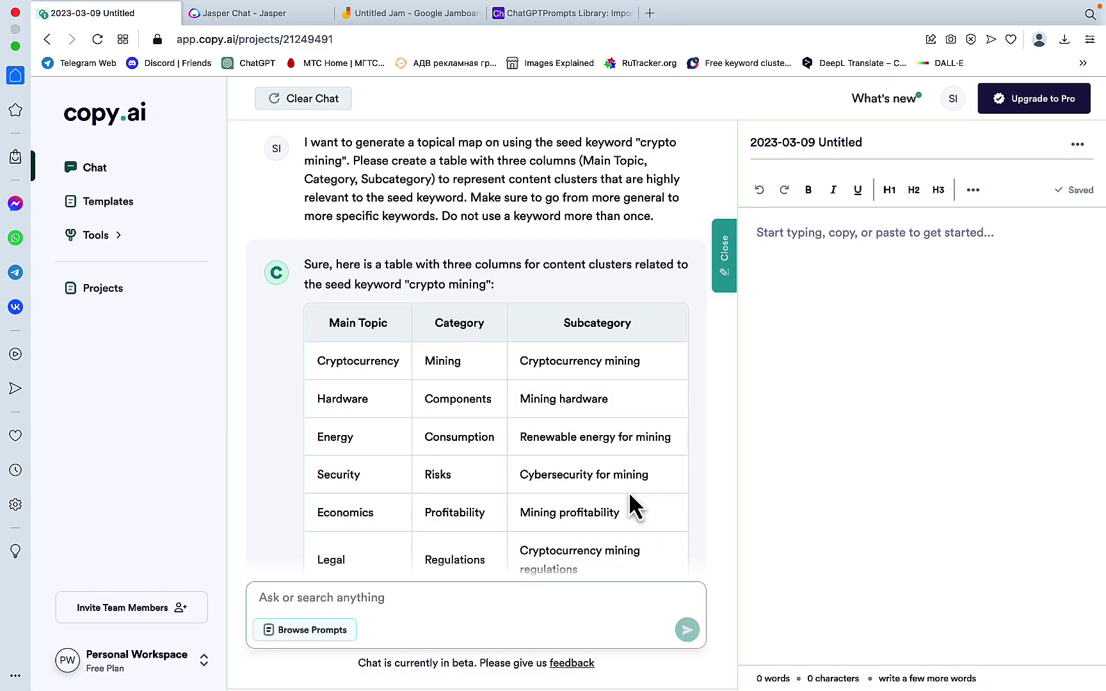
scroll(629, 494, down, 5)
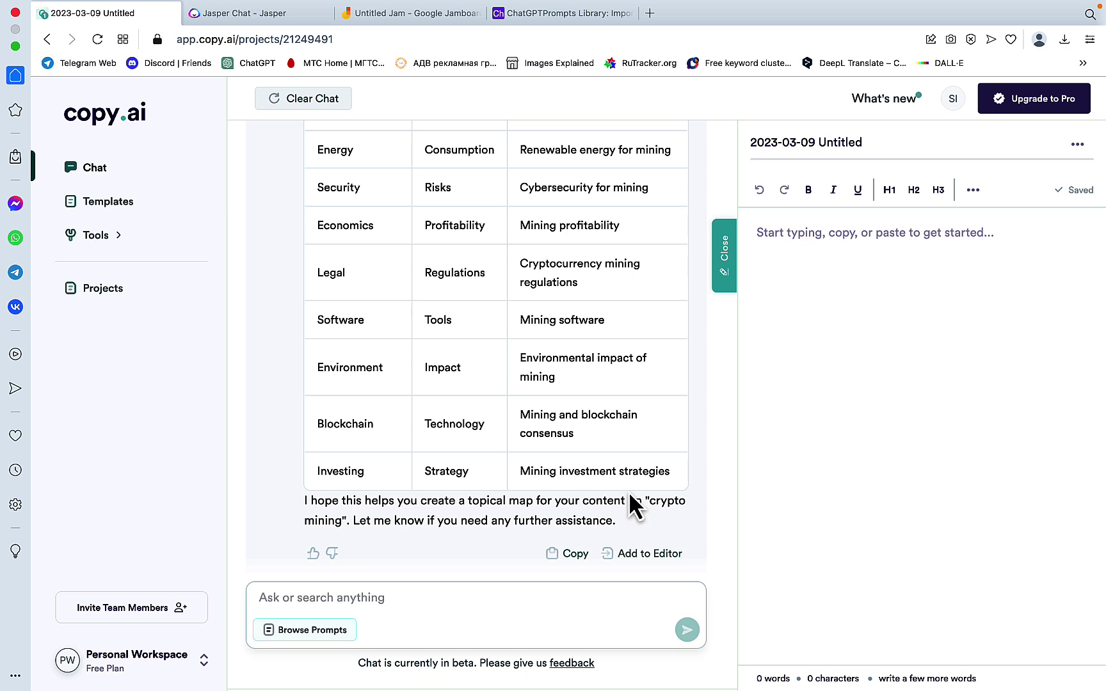
click(649, 13)
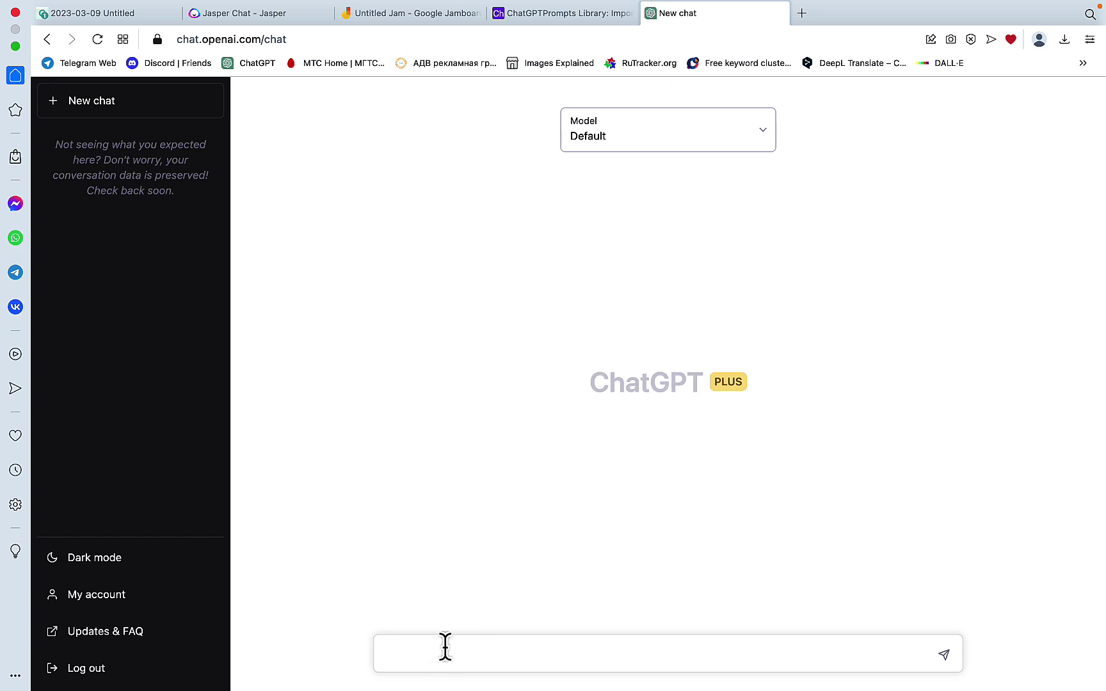
- Paste the crypto mining topical map prompt into ChatGPT and send it
text(I want to generate a topical map on using the seed keyword "crypto mining". Please create a table with three columns (Main Topic, Category, Subcategory) to represent content clusters that are highly relevant to the seed keyword. Make sure to go from more general to more specific keywords. Do not use a keyword more than once.)
key(Return)
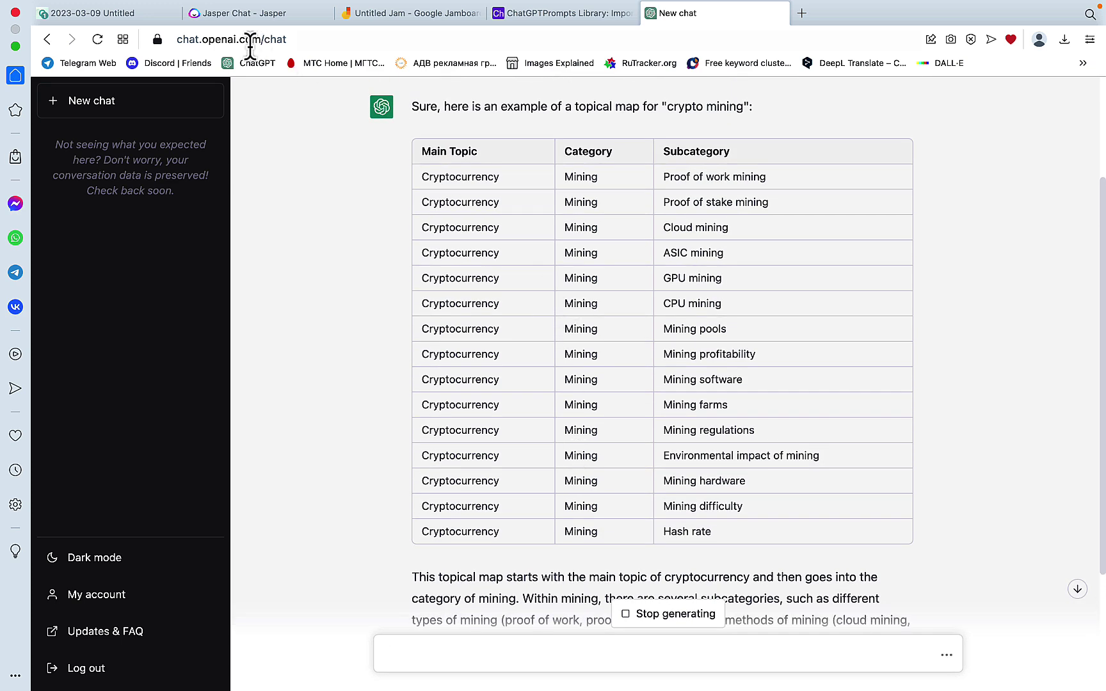
- Scroll through Copy.ai's topical map table, then view Jasper's seven pipe-separated reply rows
click(115, 14)
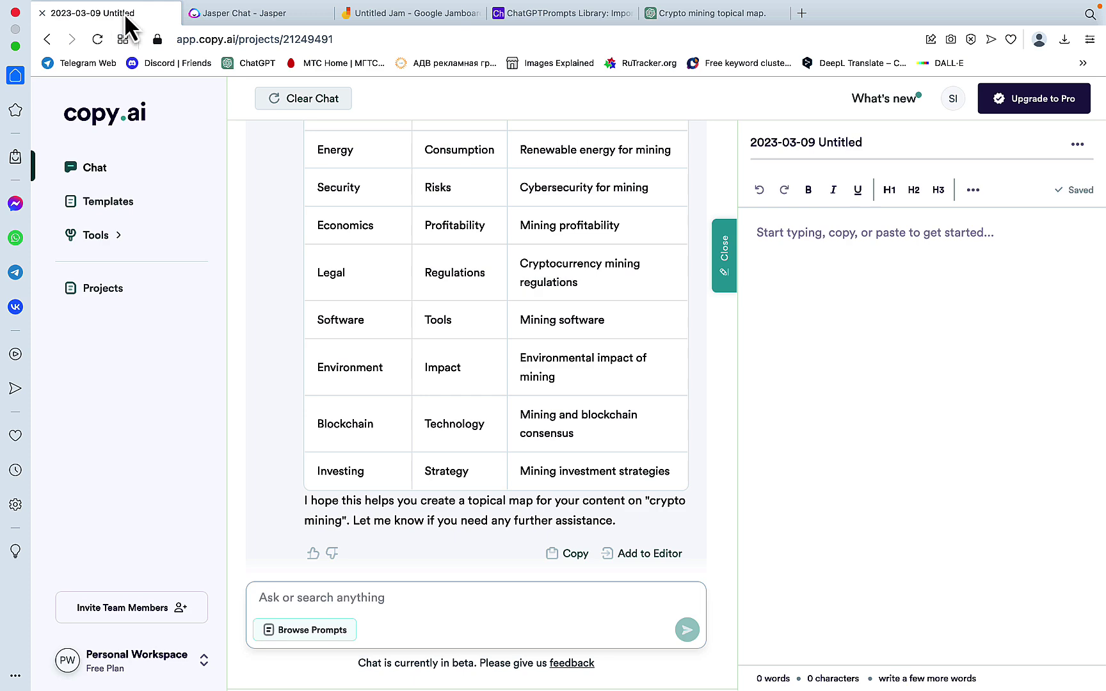
scroll(427, 303, up, 3)
scroll(427, 303, down, 3)
scroll(426, 303, up, 3)
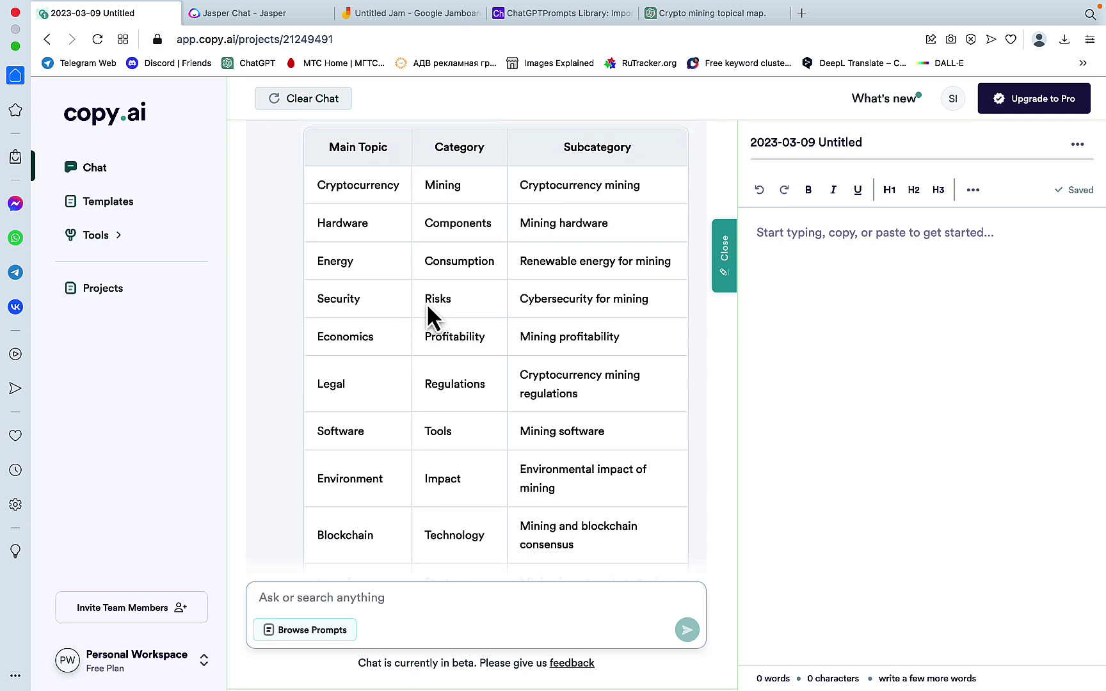
click(275, 14)
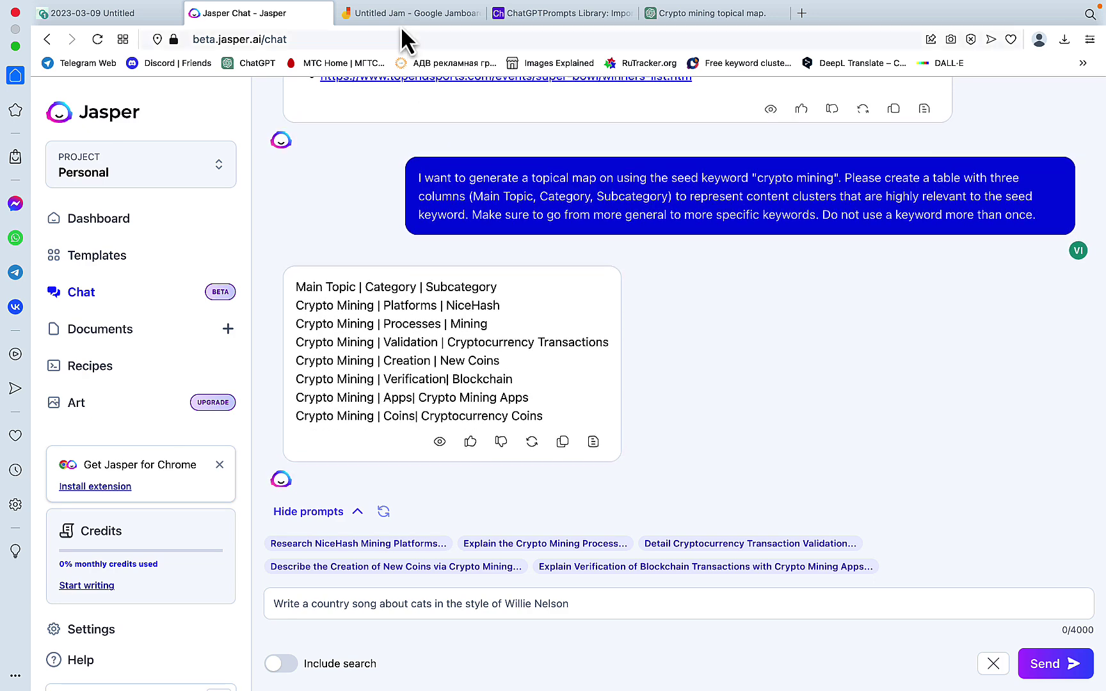
- Write B- for Copy.ai and F for Jasper in the Jamboard's vs. ChatGPT row
click(382, 17)
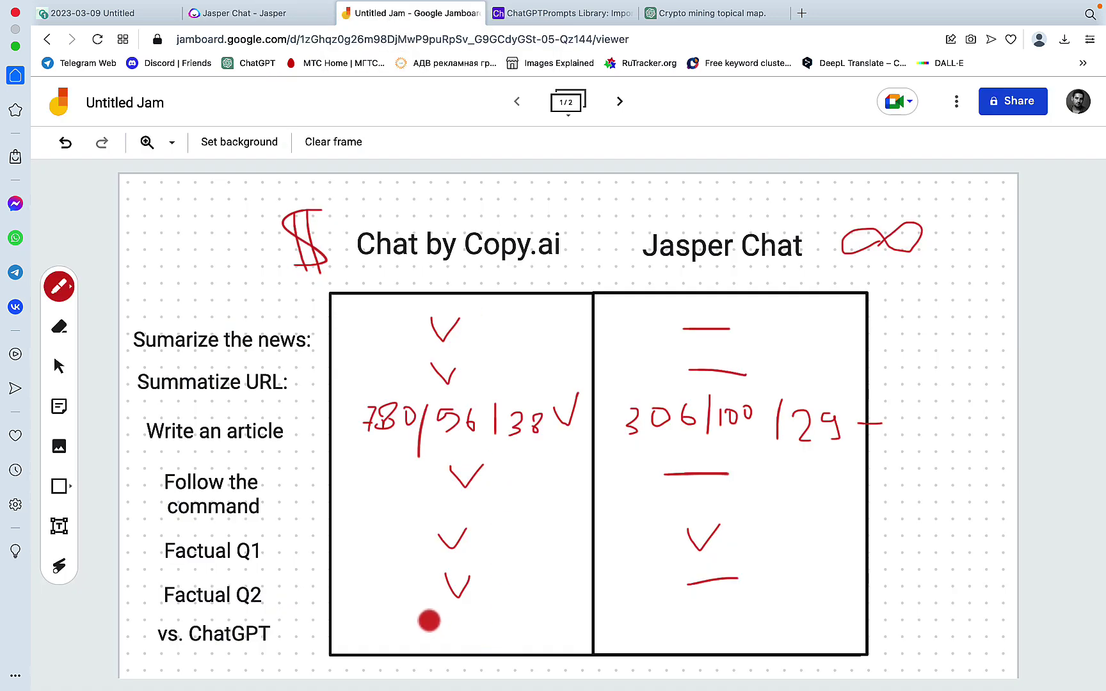
mouse_move(428, 619)
mouse_down()
mouse_move(444, 643)
mouse_move(447, 622)
mouse_move(454, 632)
mouse_move(442, 640)
mouse_move(488, 618)
mouse_up()
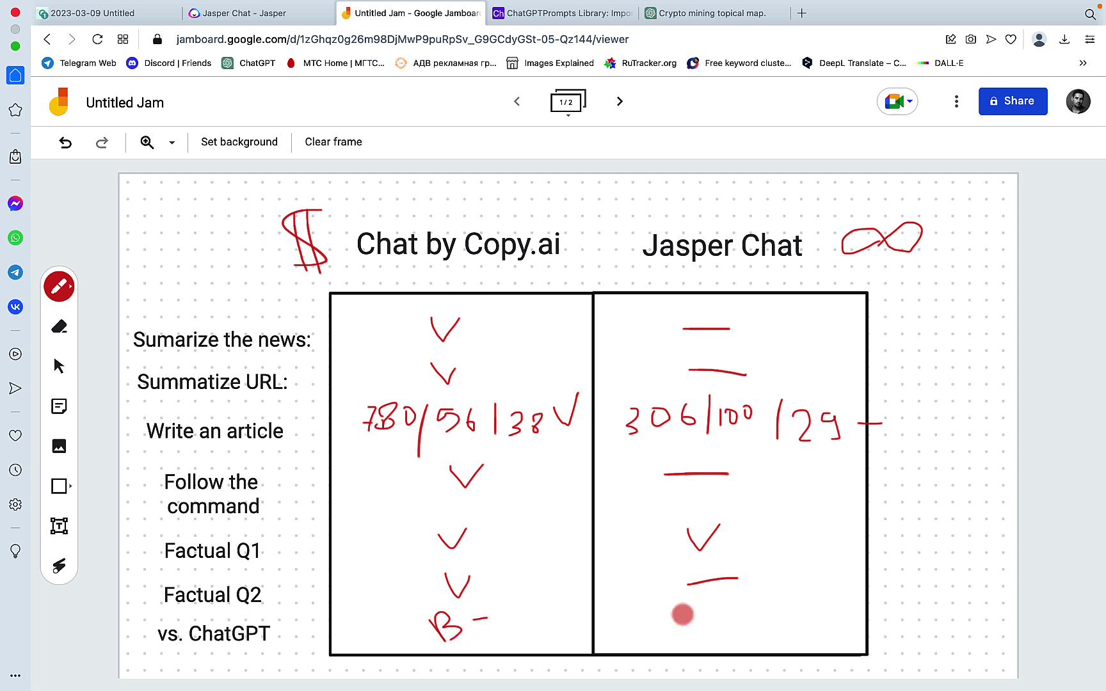
drag(689, 632, 683, 604)
drag(689, 623, 715, 615)
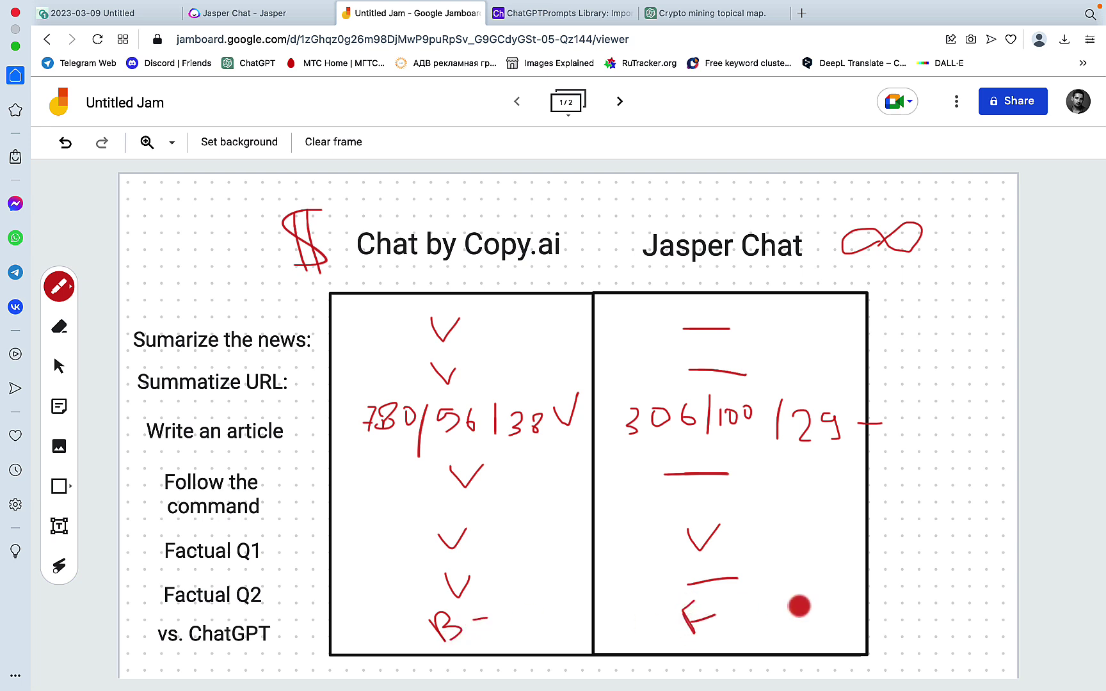